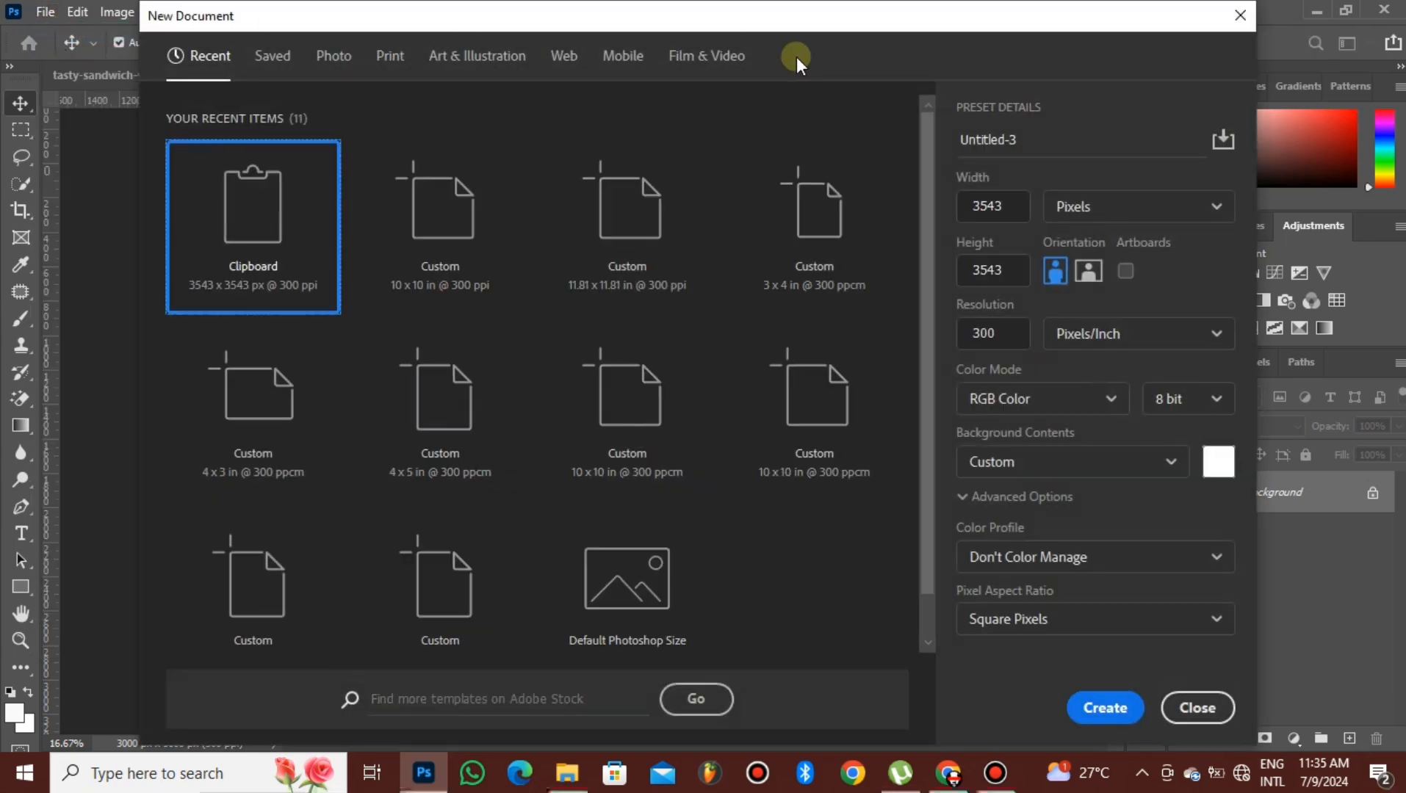
left_click(1102, 209)
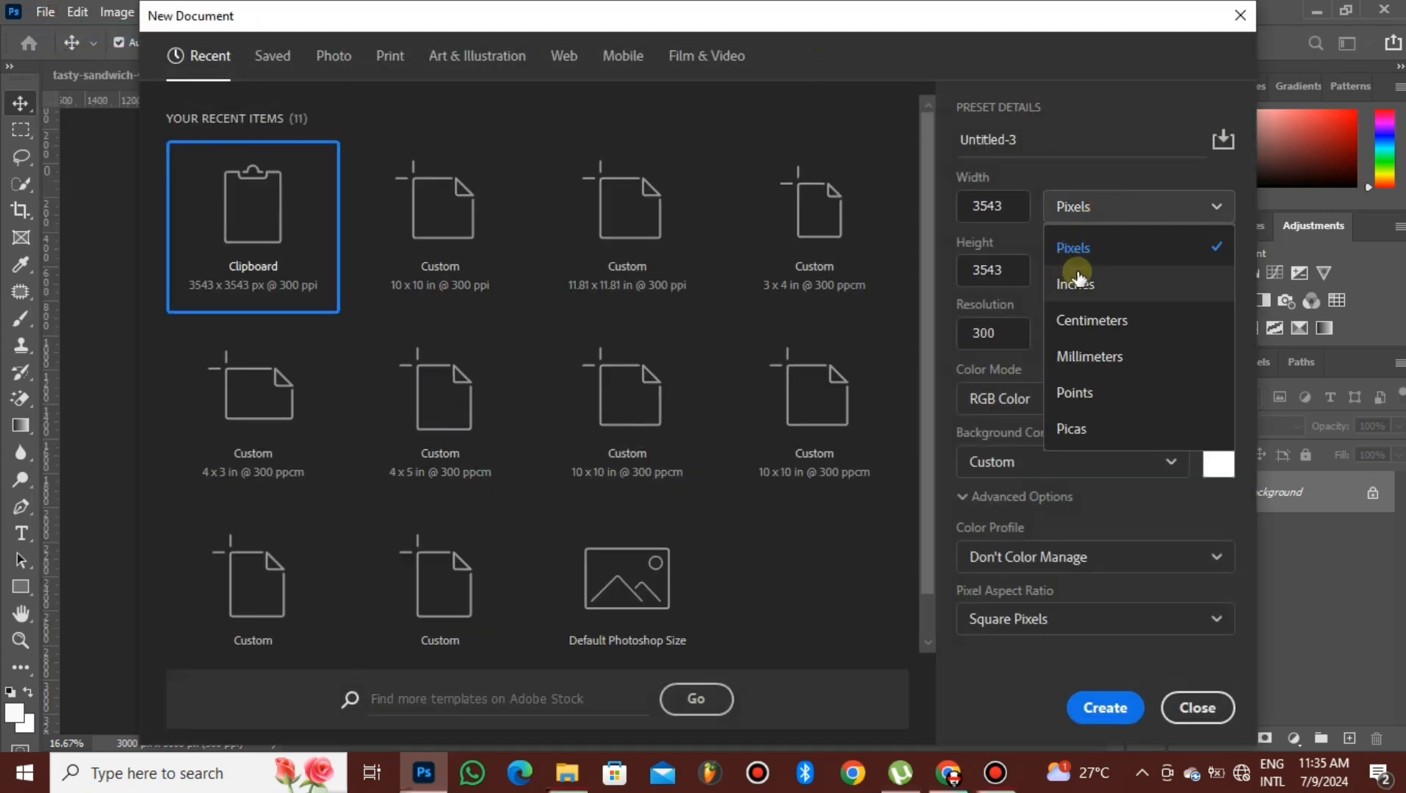
left_click(1075, 284)
left_click(1015, 206)
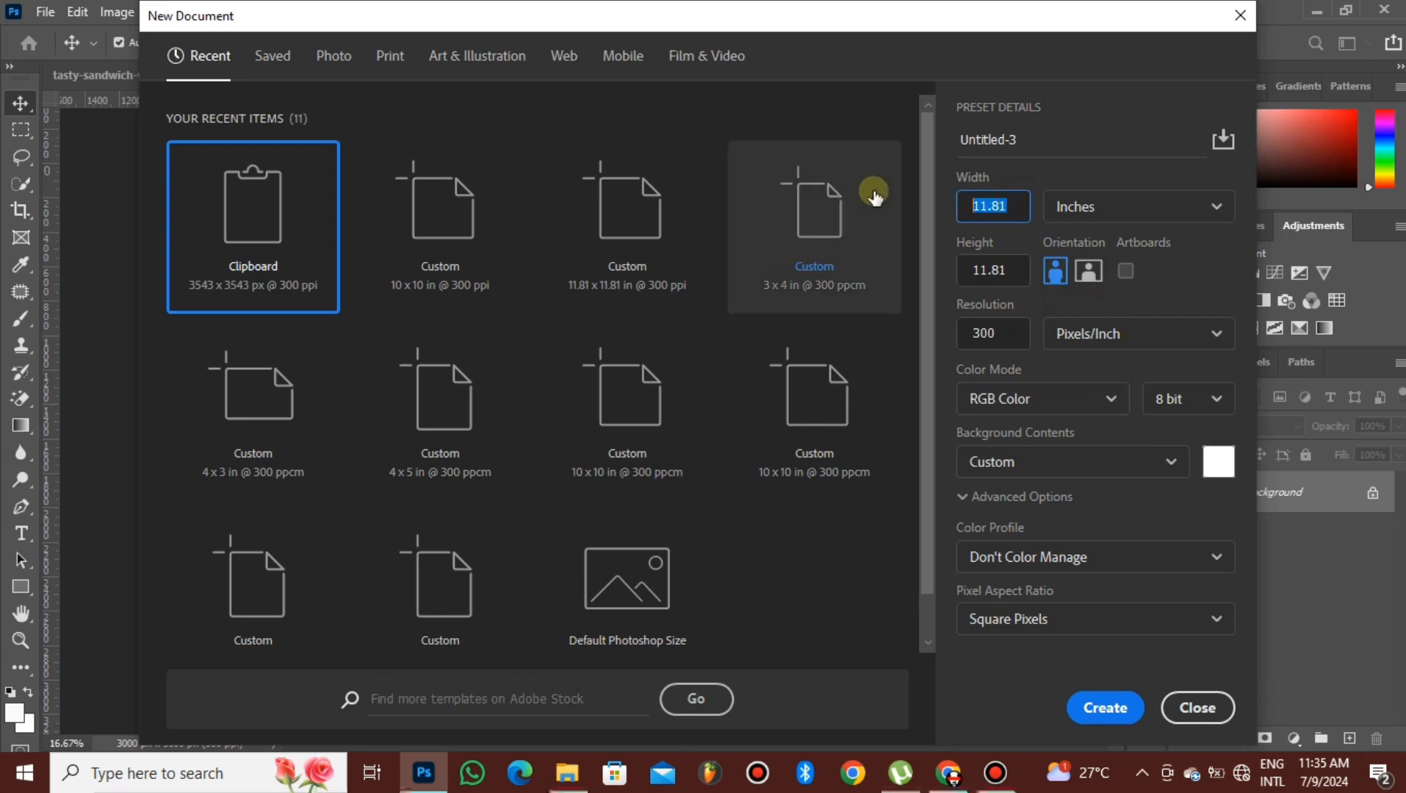
type("10")
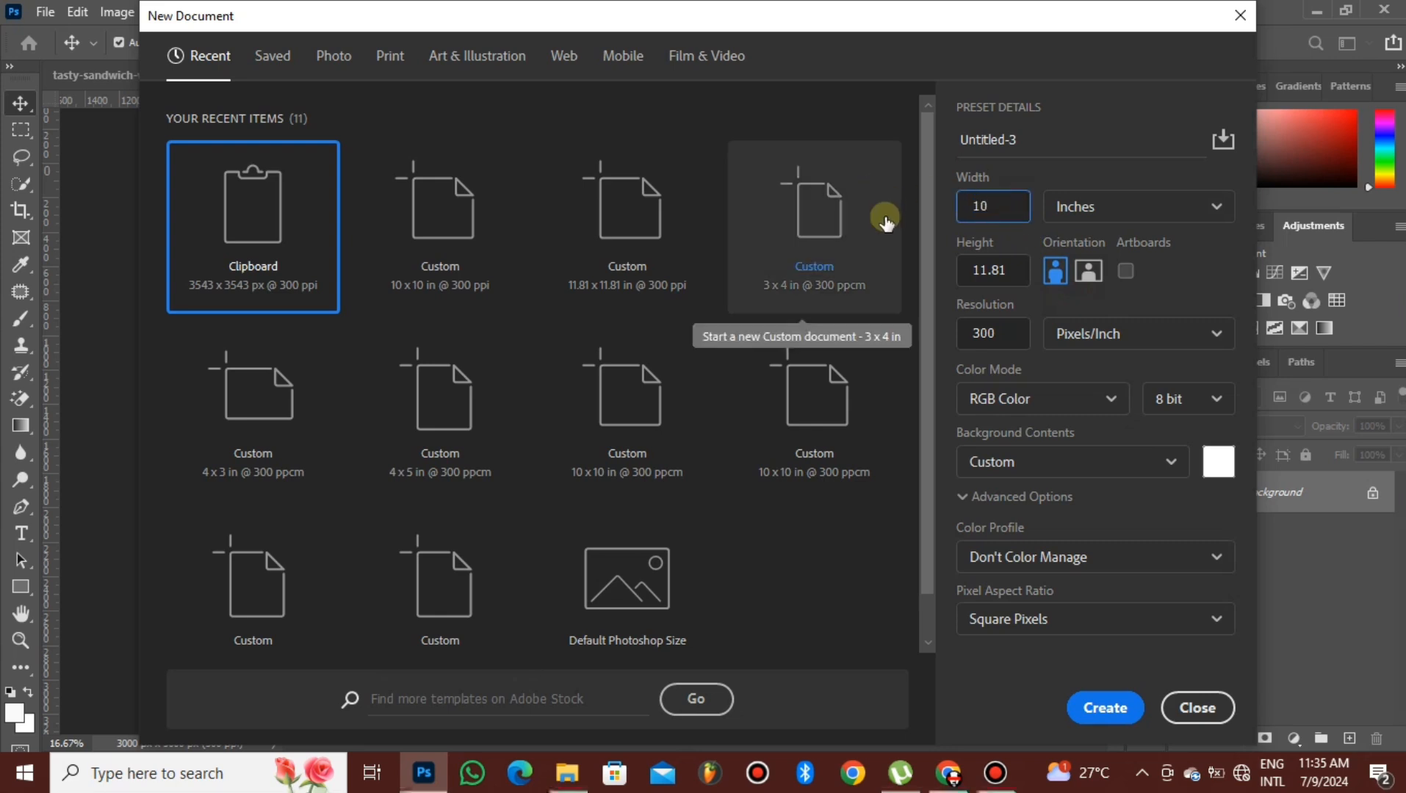
left_click(982, 263)
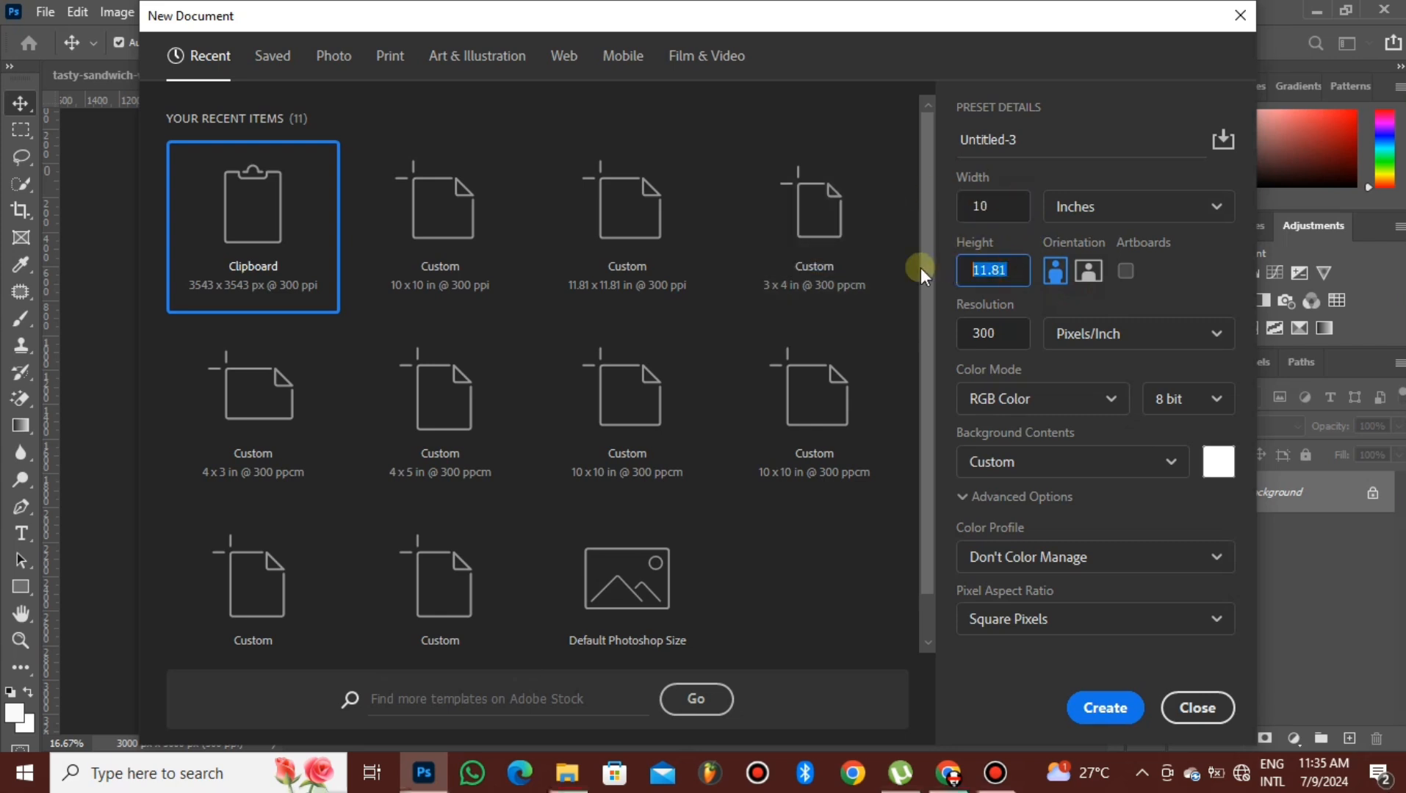
type("10")
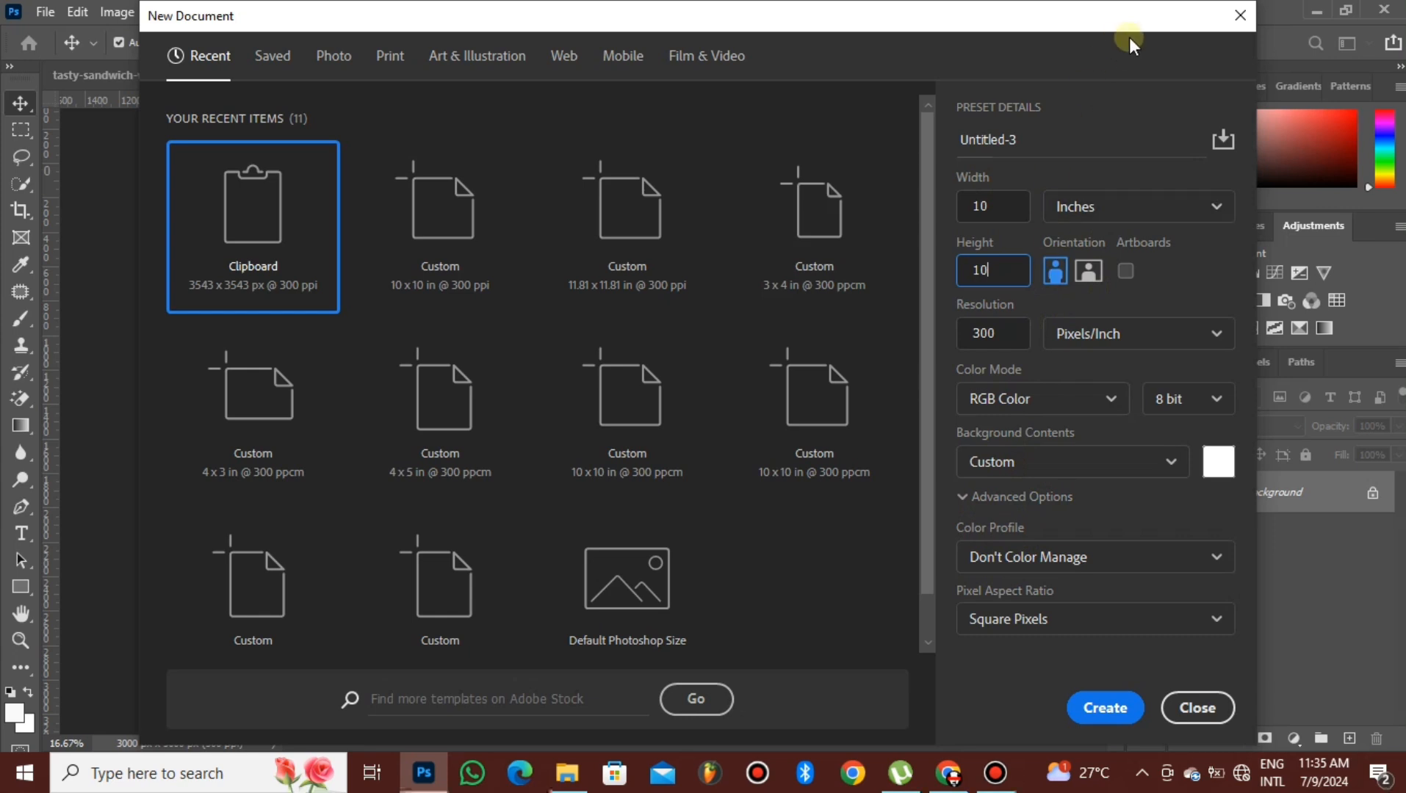
left_click(1242, 16)
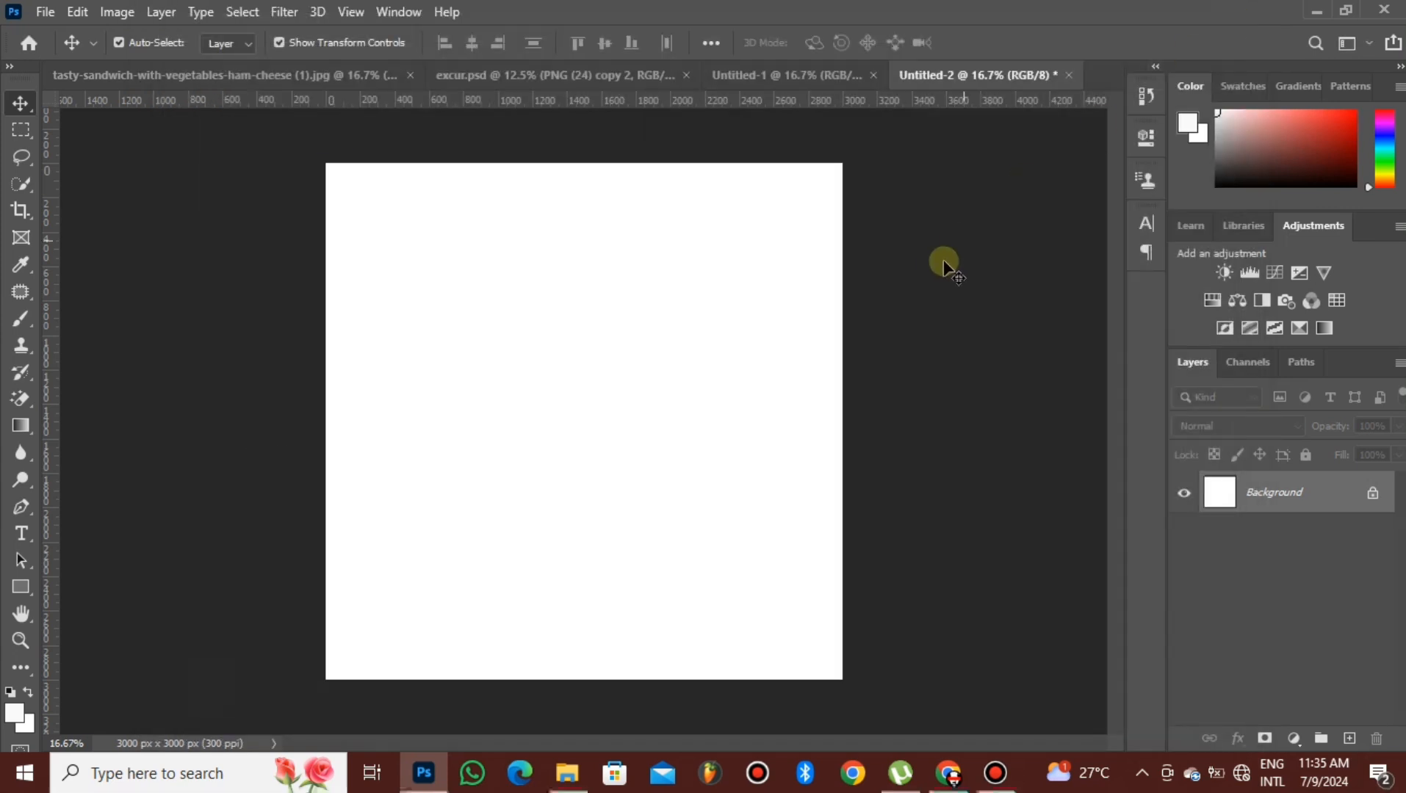
- Add a solid color fill layer in red (#c60000) above the white background
left_click(1293, 739)
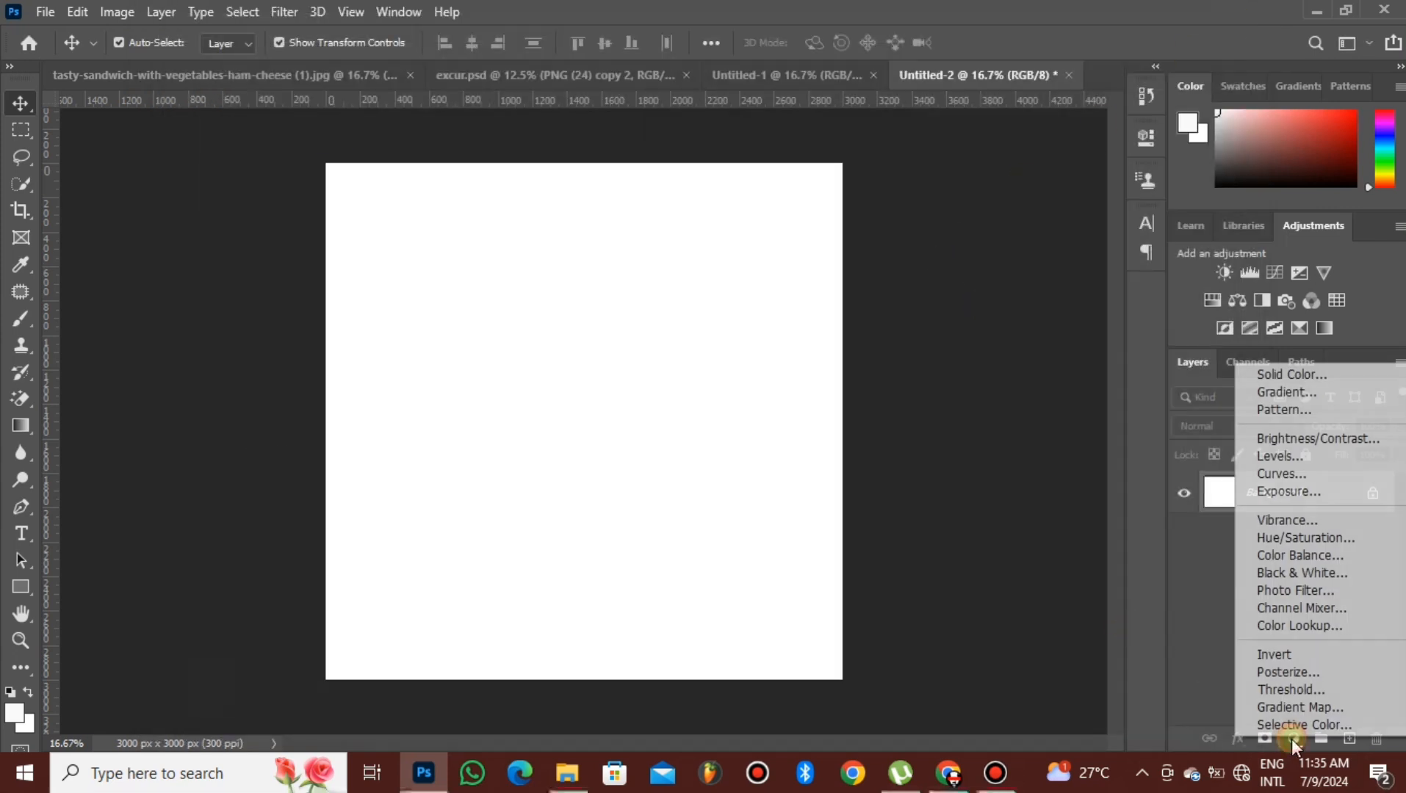
left_click(1289, 373)
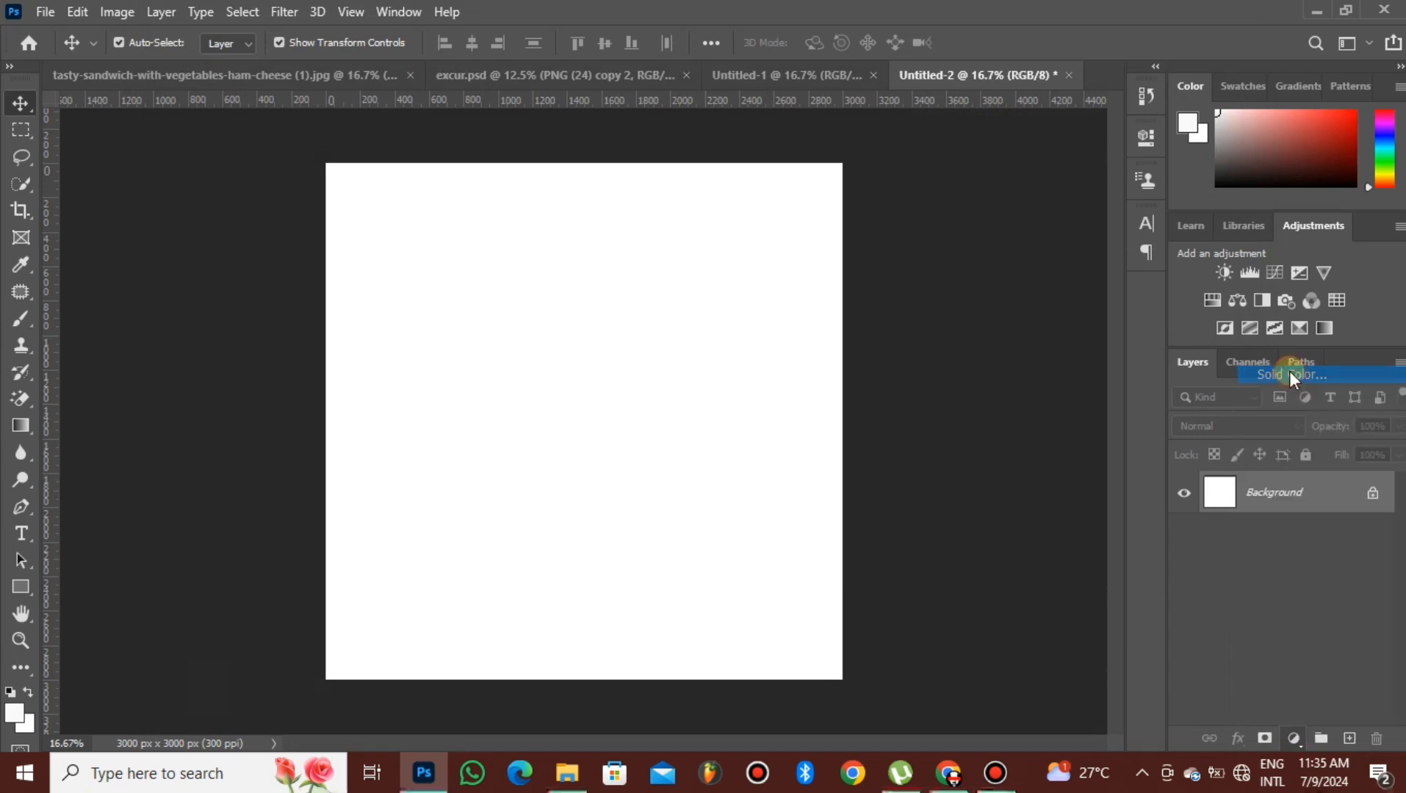
left_click_drag(1111, 490, 1124, 456)
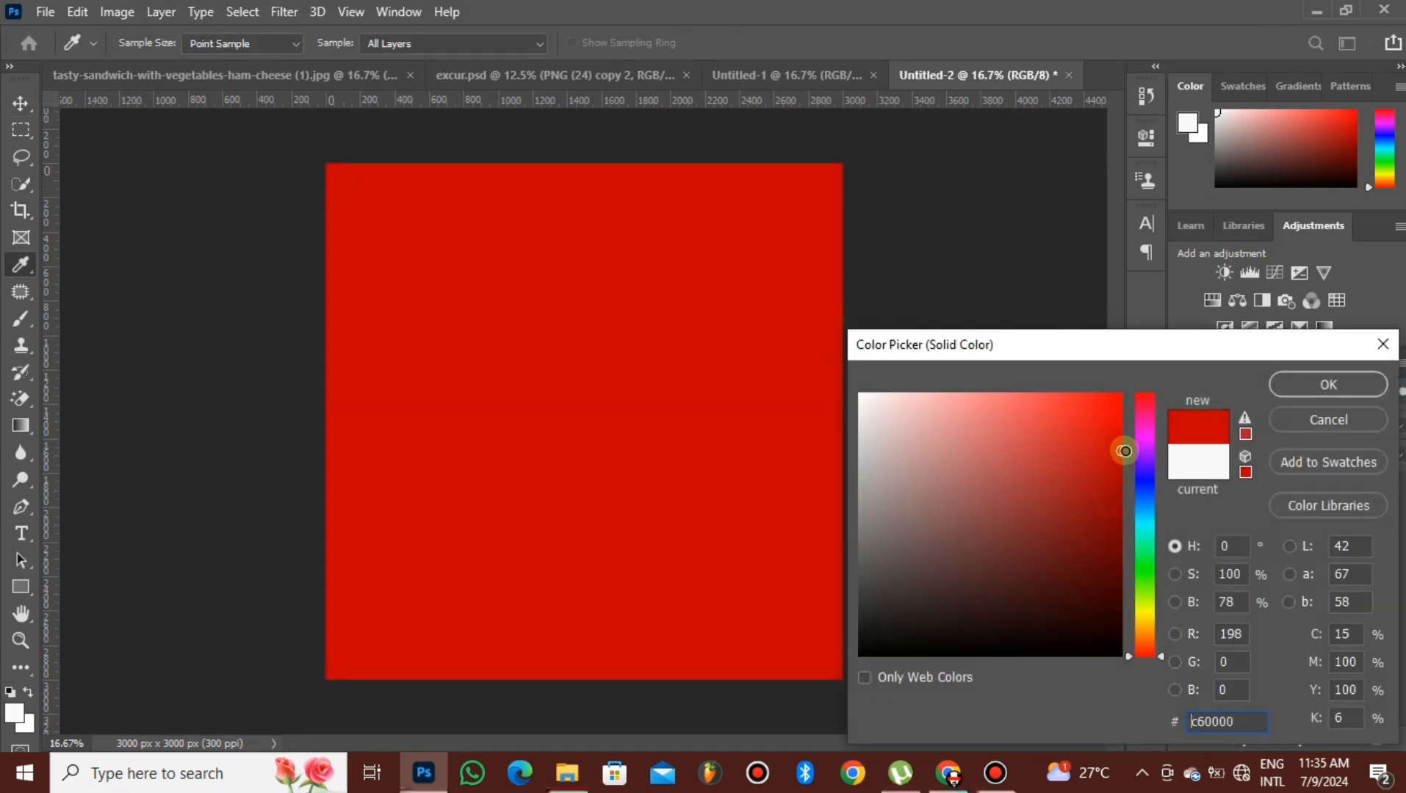
left_click(1330, 382)
left_click(1323, 379)
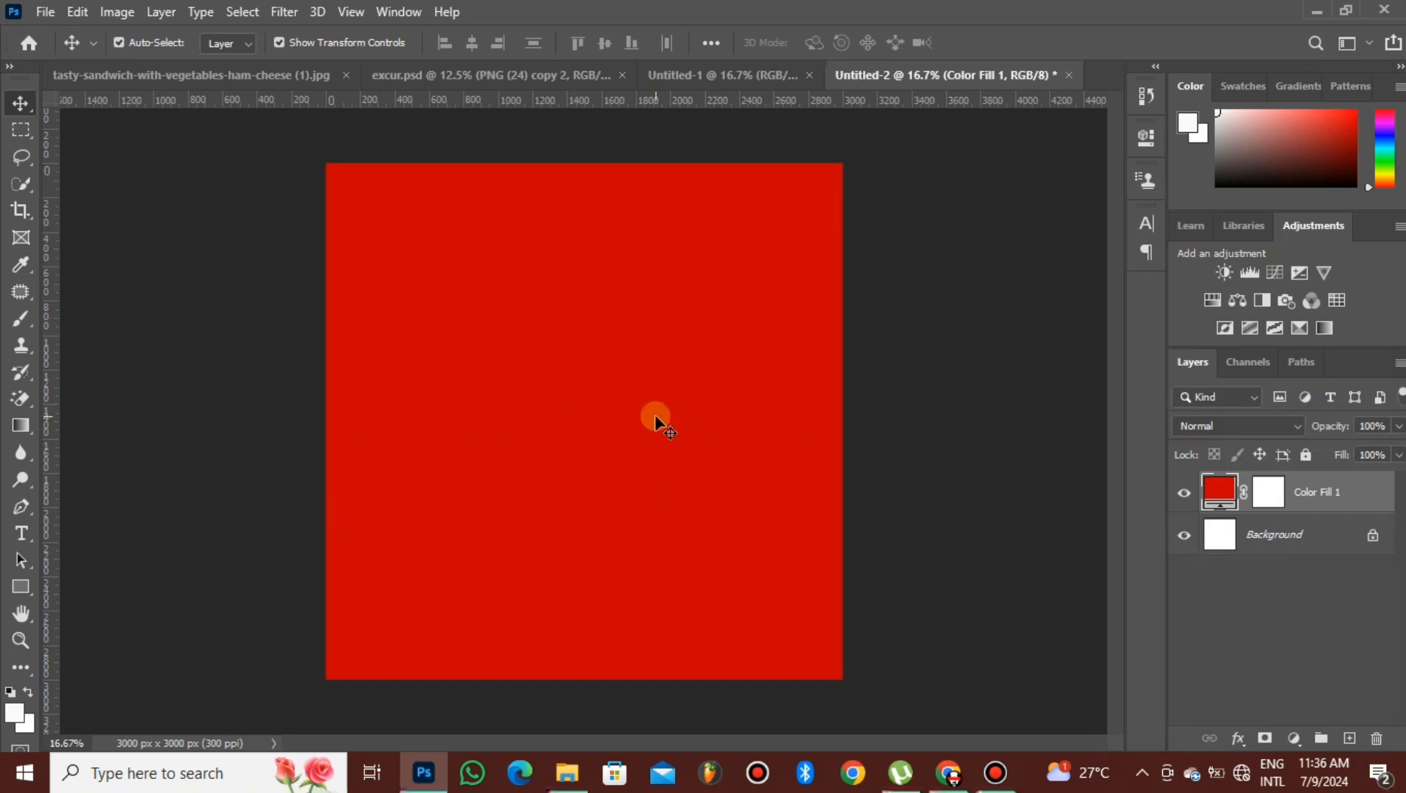
- Choose the Type tool and set the text color to golden yellow (#ffc600)
left_click(22, 536)
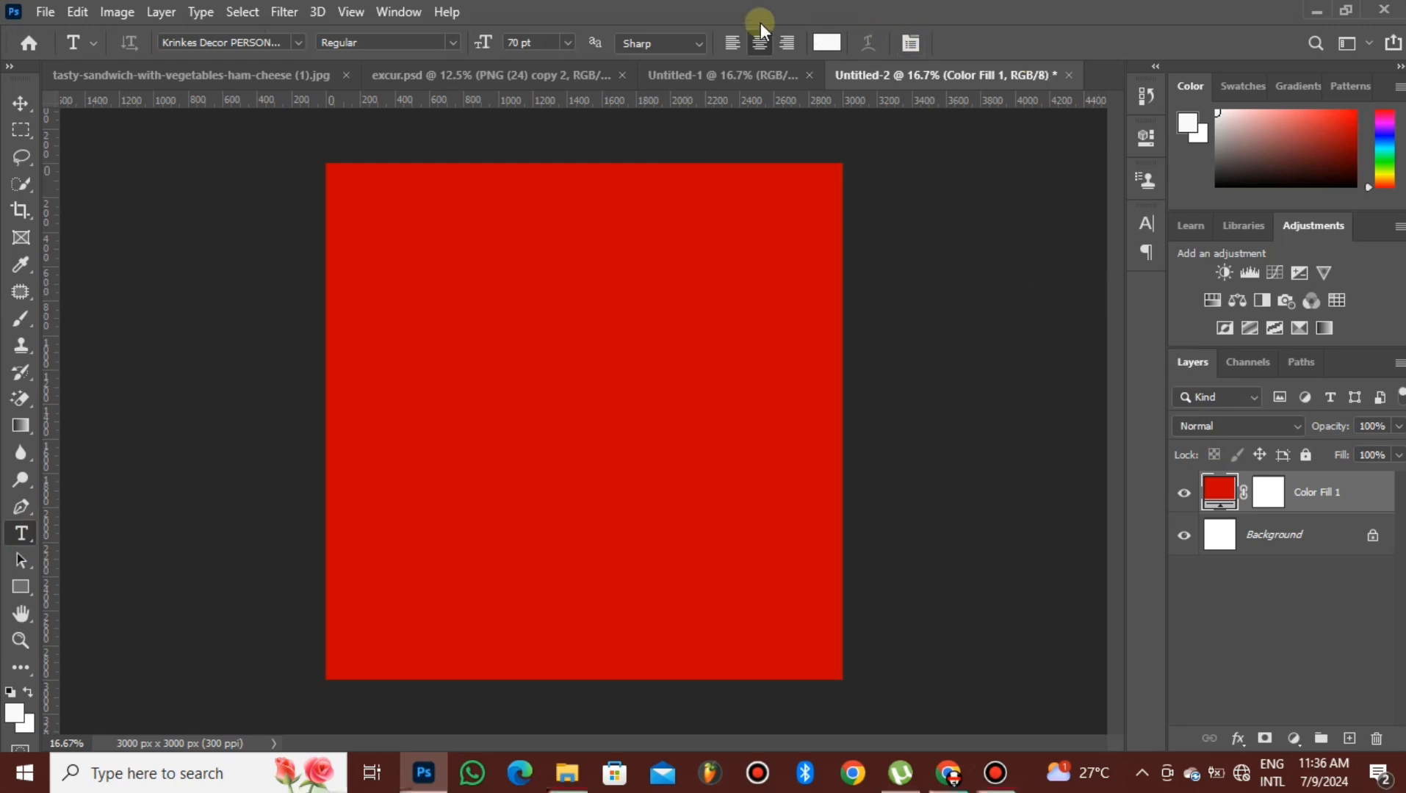
left_click(817, 44)
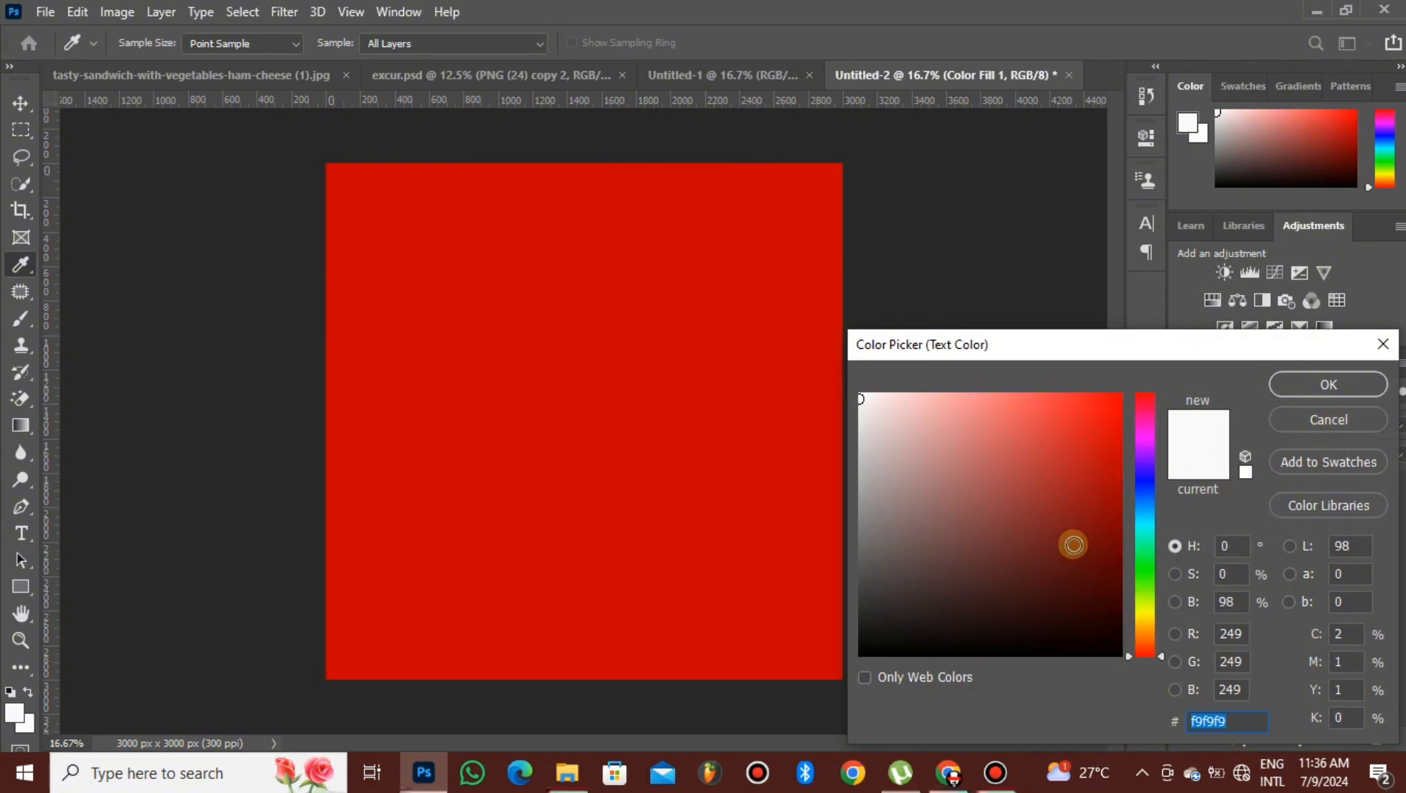
left_click_drag(1142, 615, 1142, 622)
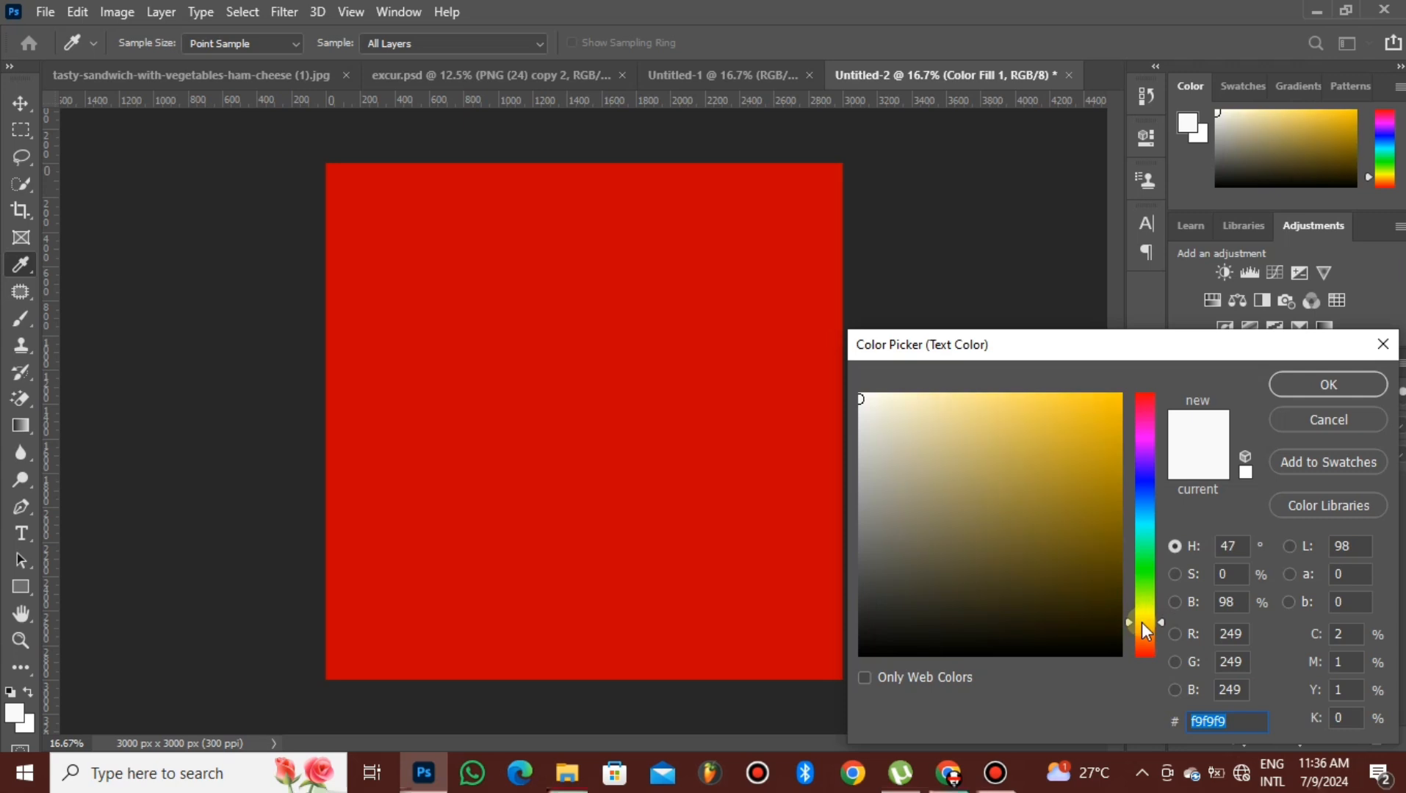
left_click_drag(1085, 390, 1131, 391)
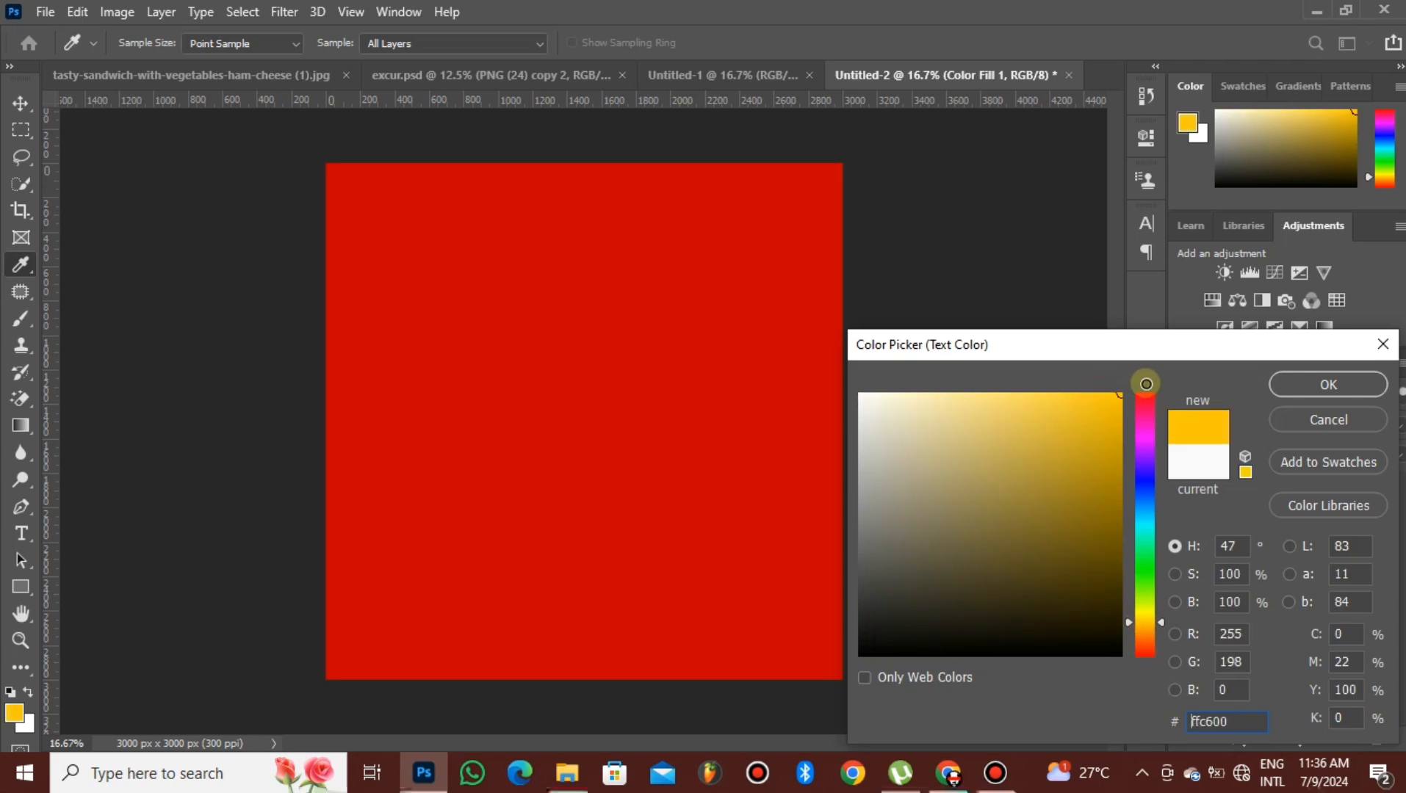
left_click(1305, 386)
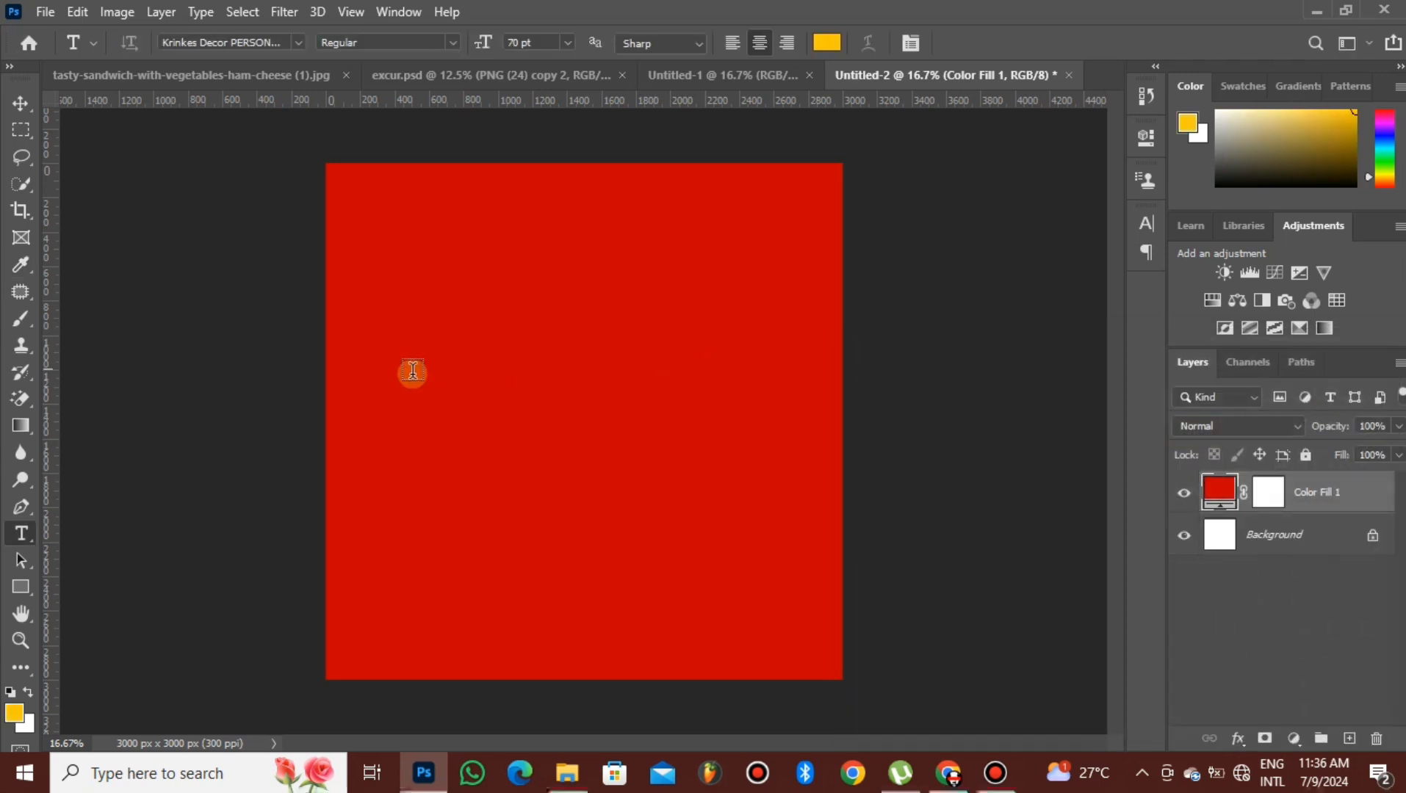
- Add the text "Doliz" in the upper-left area of the canvas and set its font to Luckiest Guy
left_click(409, 310)
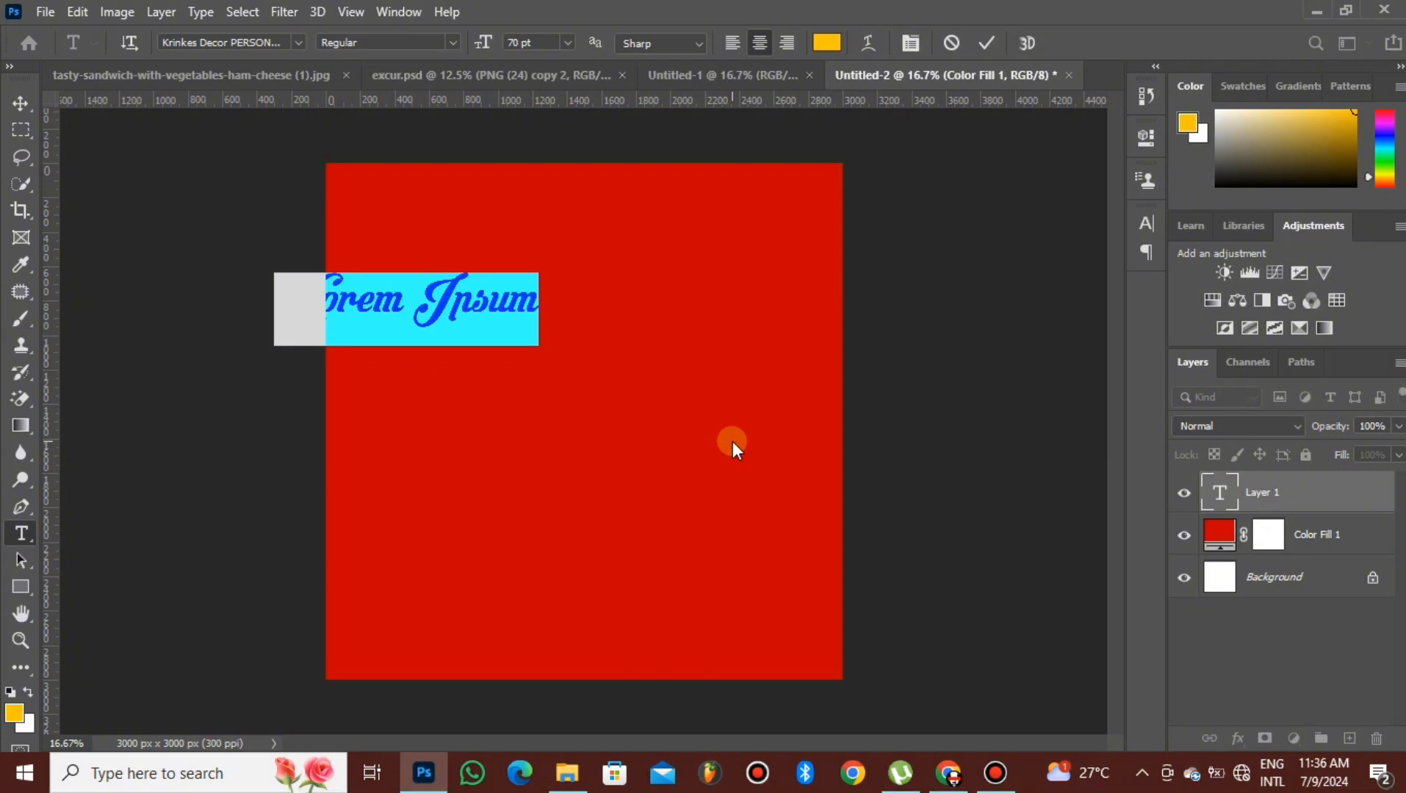
type("D")
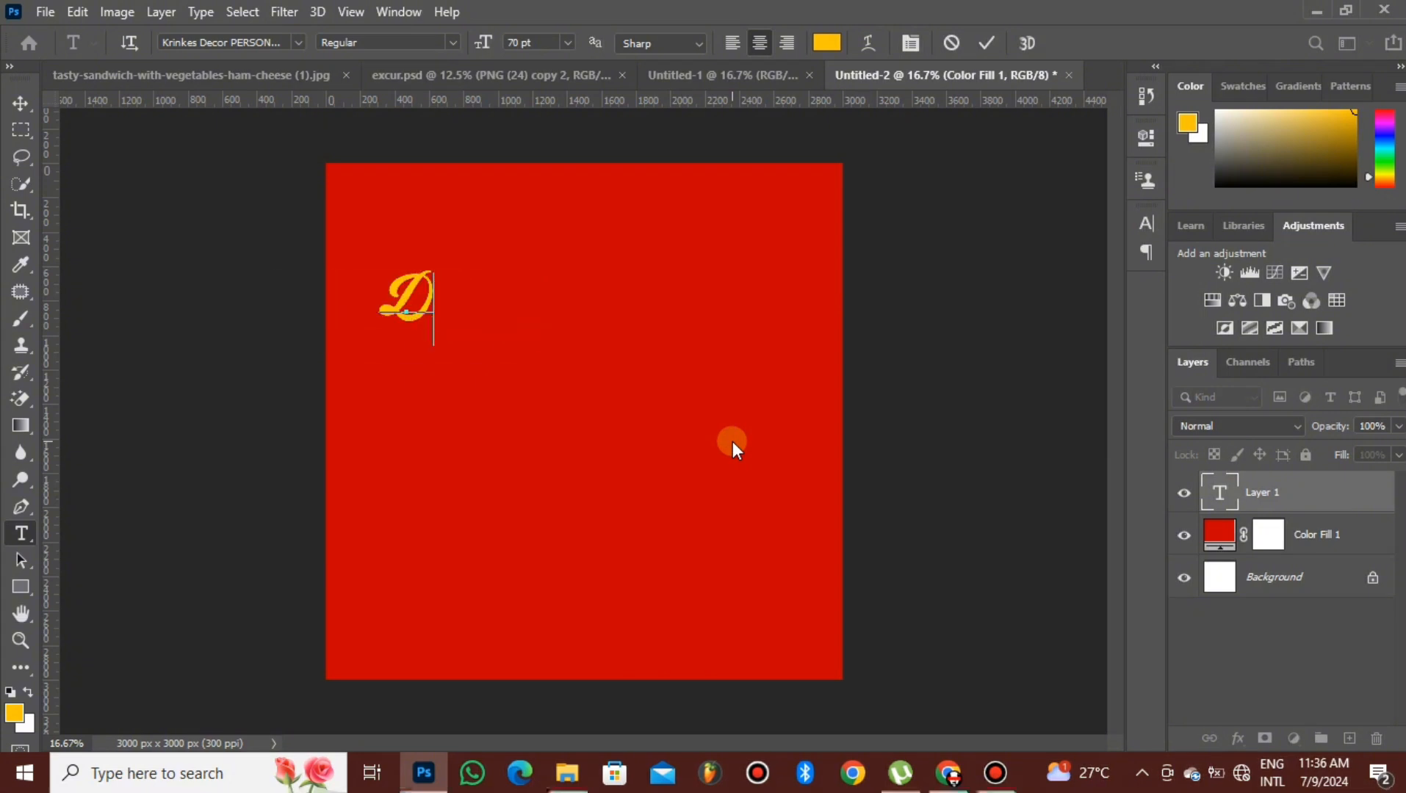
type("iz")
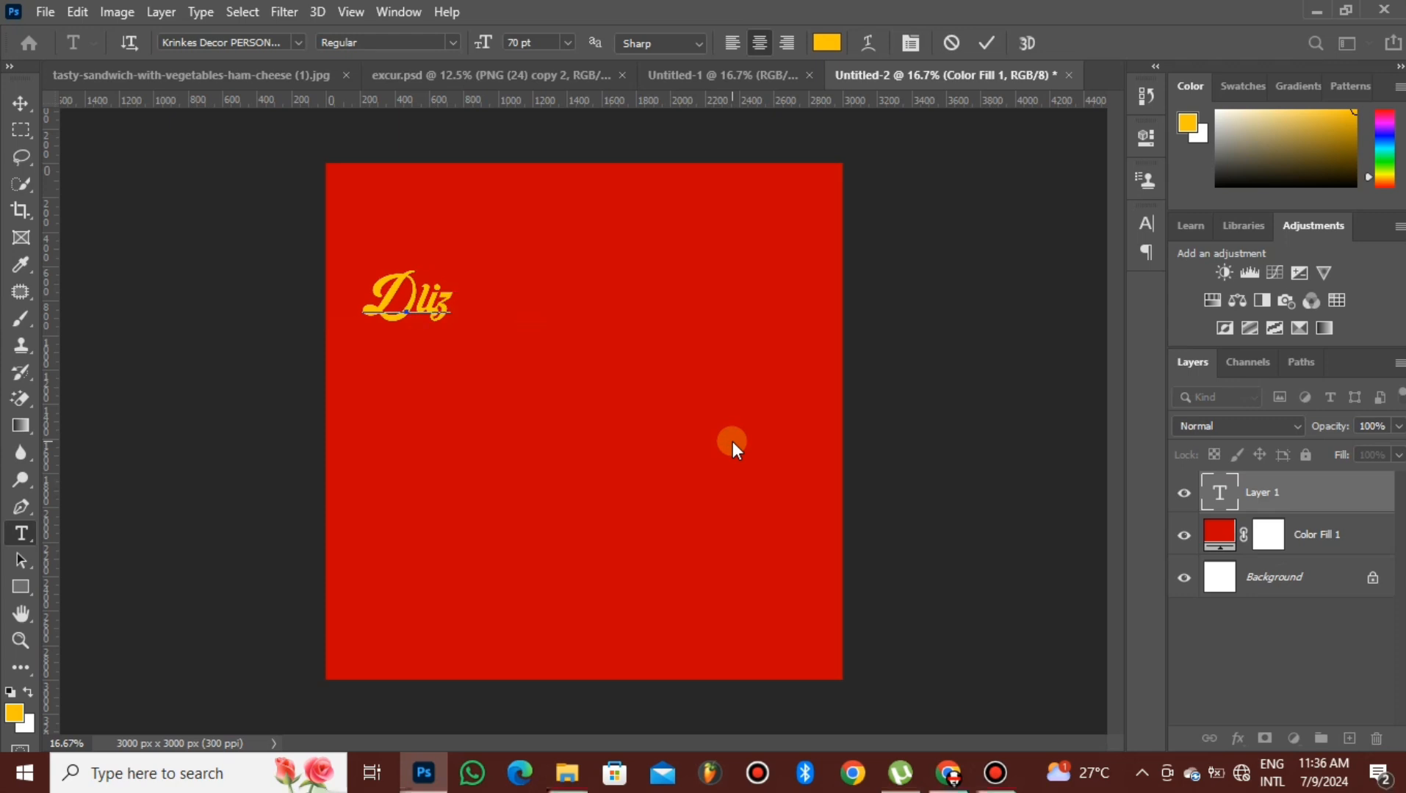
key("BackSpace")
key("BackSpace")
type("oliz")
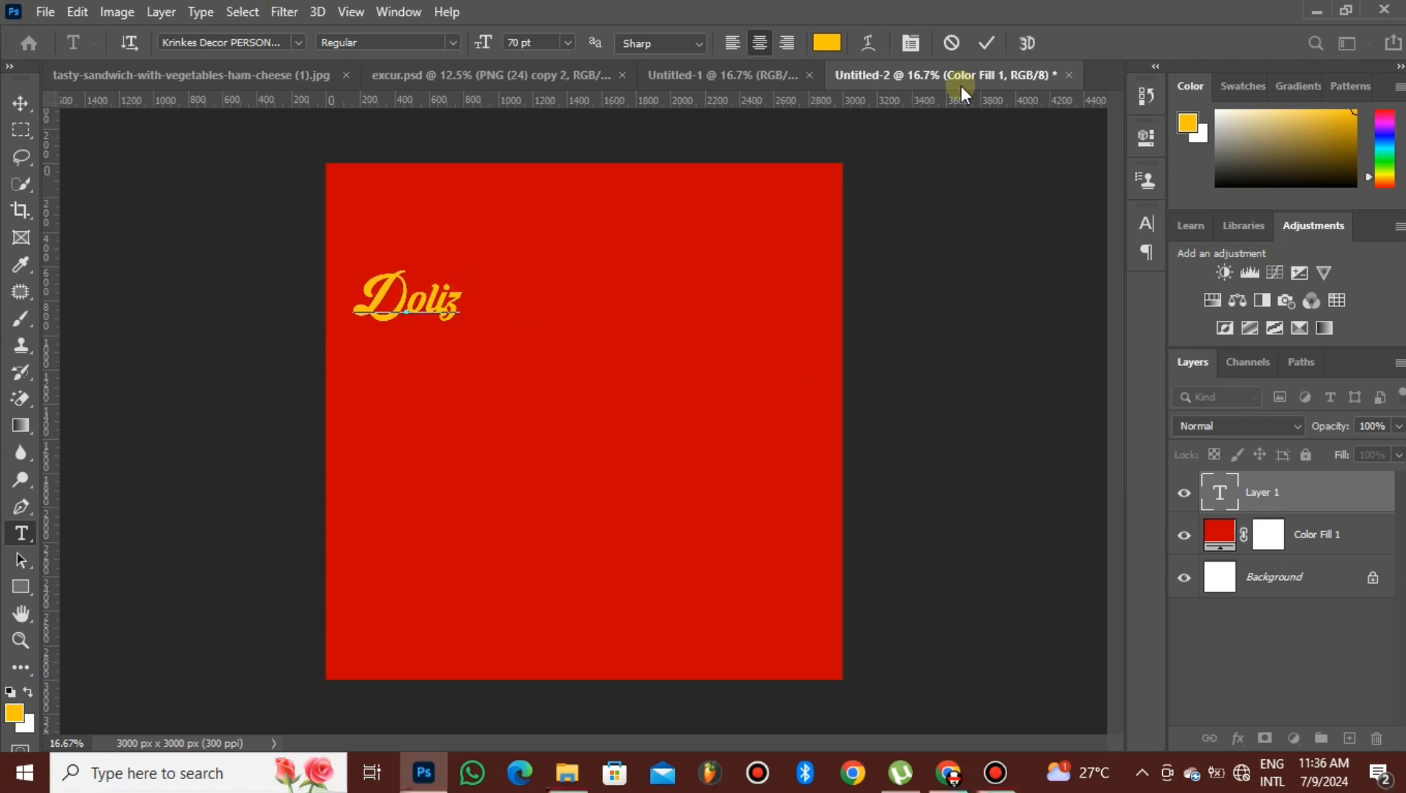
left_click(981, 48)
left_click(299, 43)
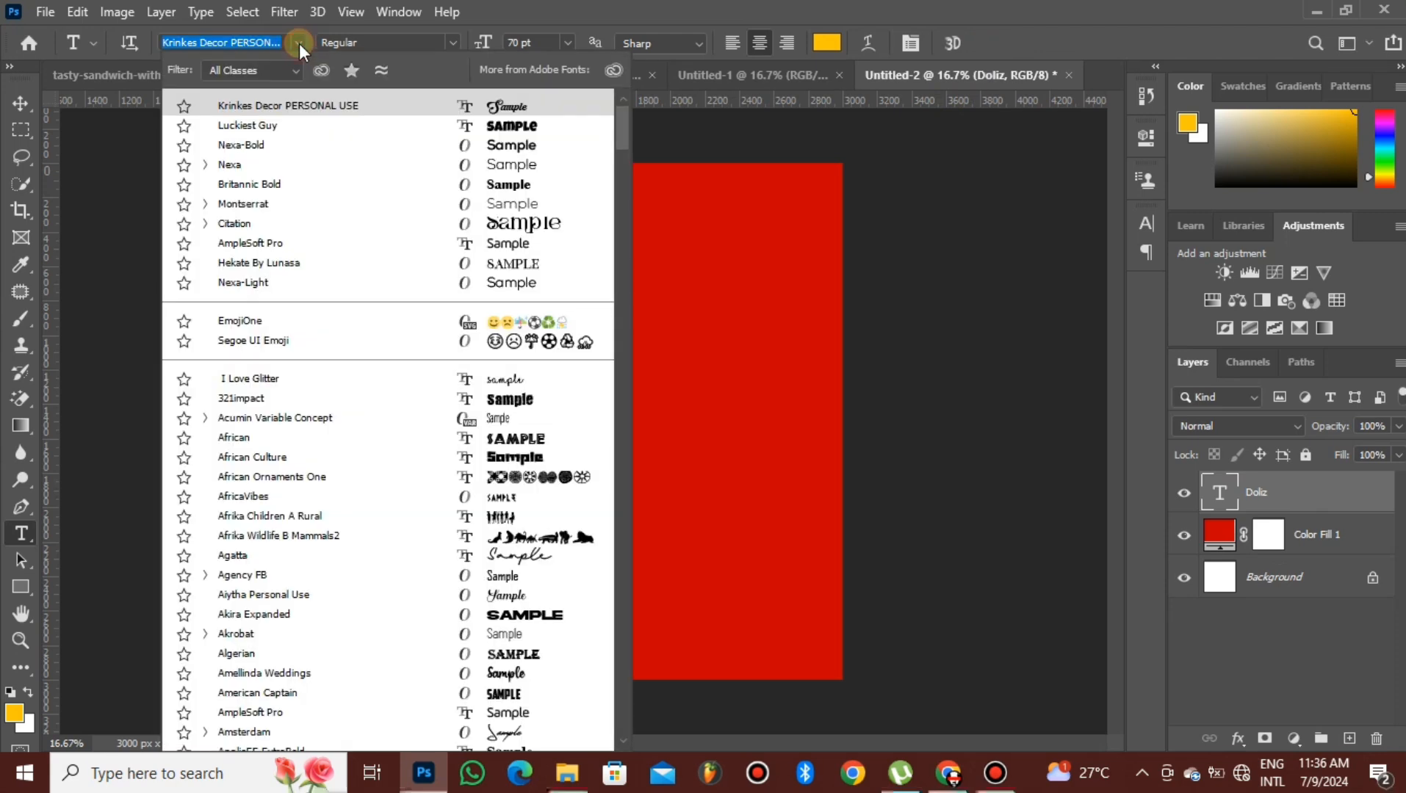
left_click(271, 127)
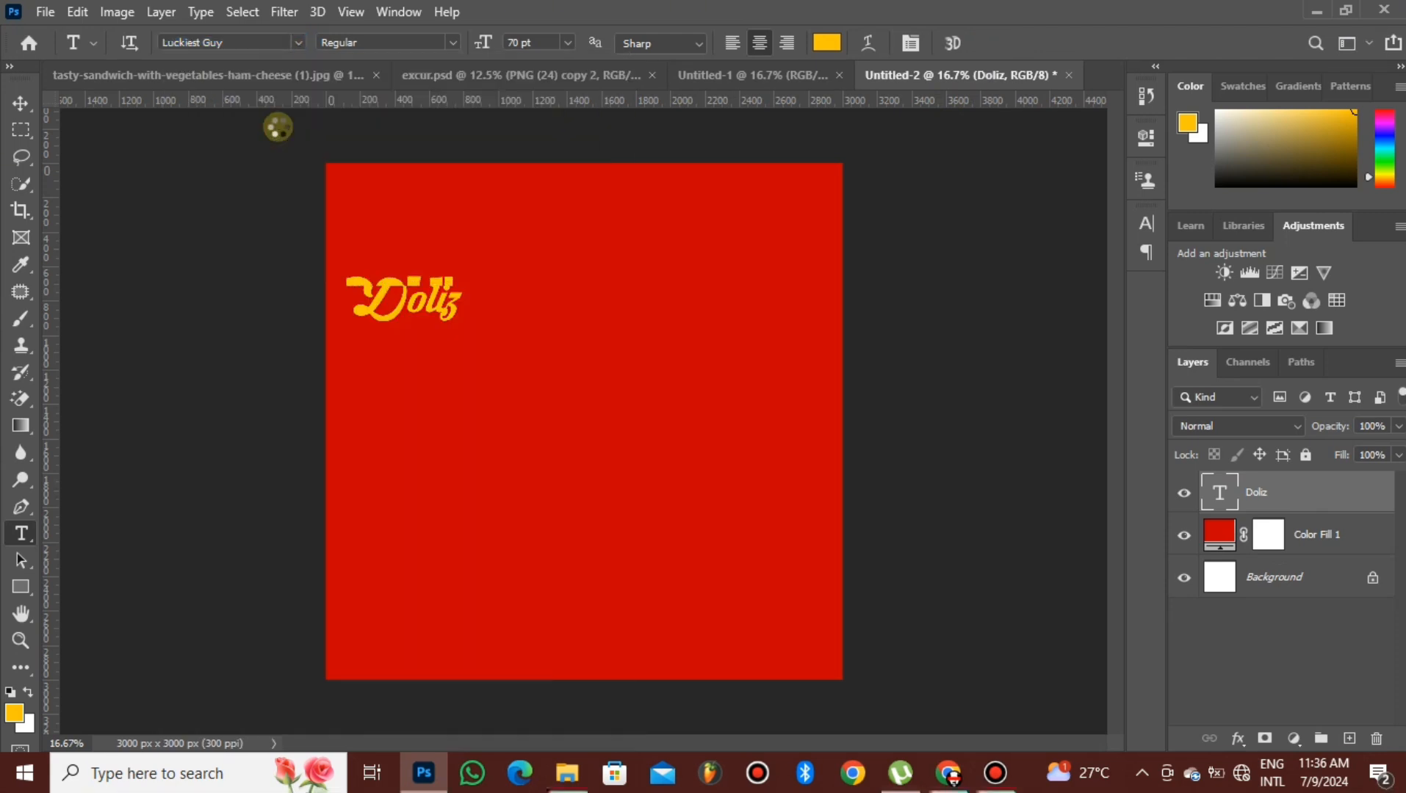
- Scale the Doliz text to about 241% and place it against the canvas's left edge near the top
left_click(21, 103)
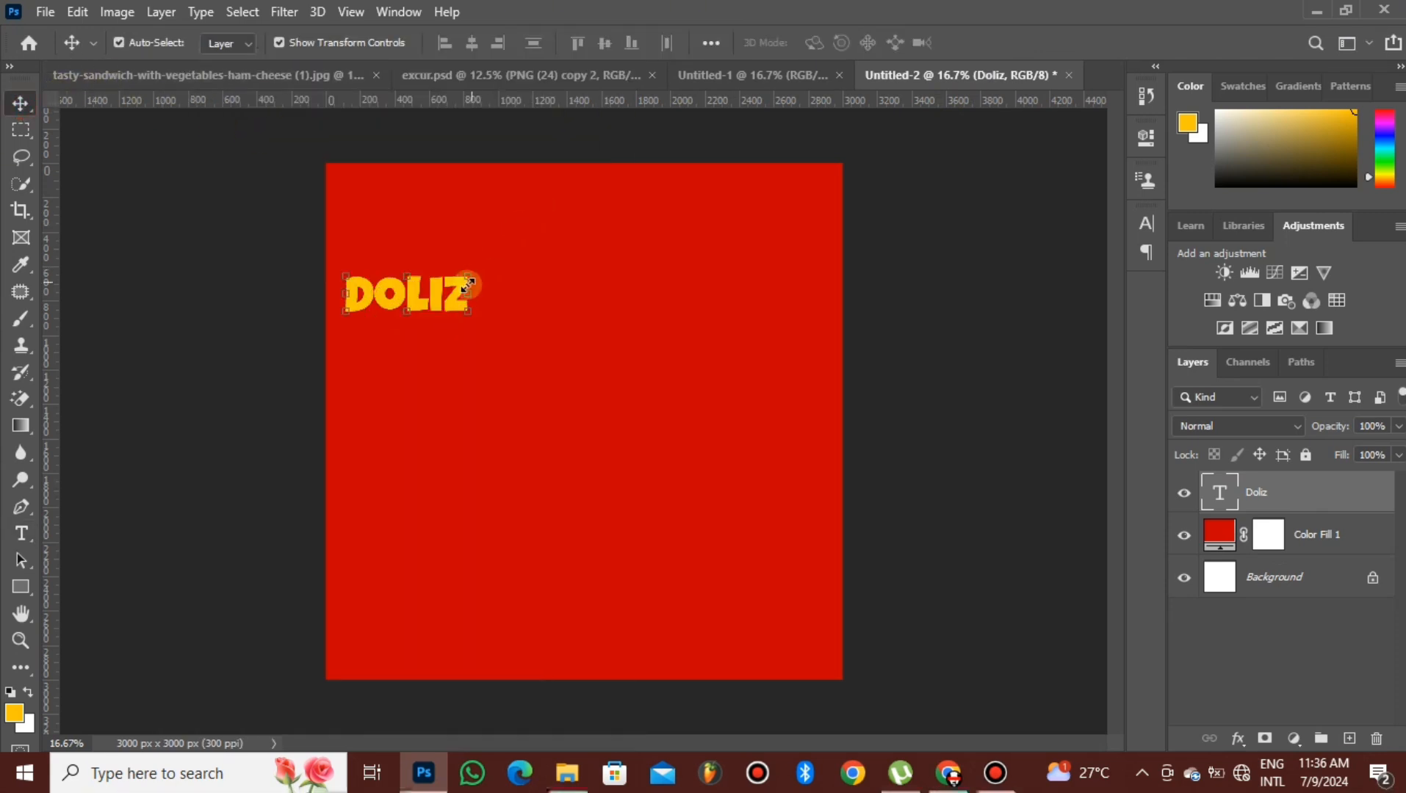
left_click_drag(470, 276, 616, 205)
left_click_drag(569, 255, 554, 253)
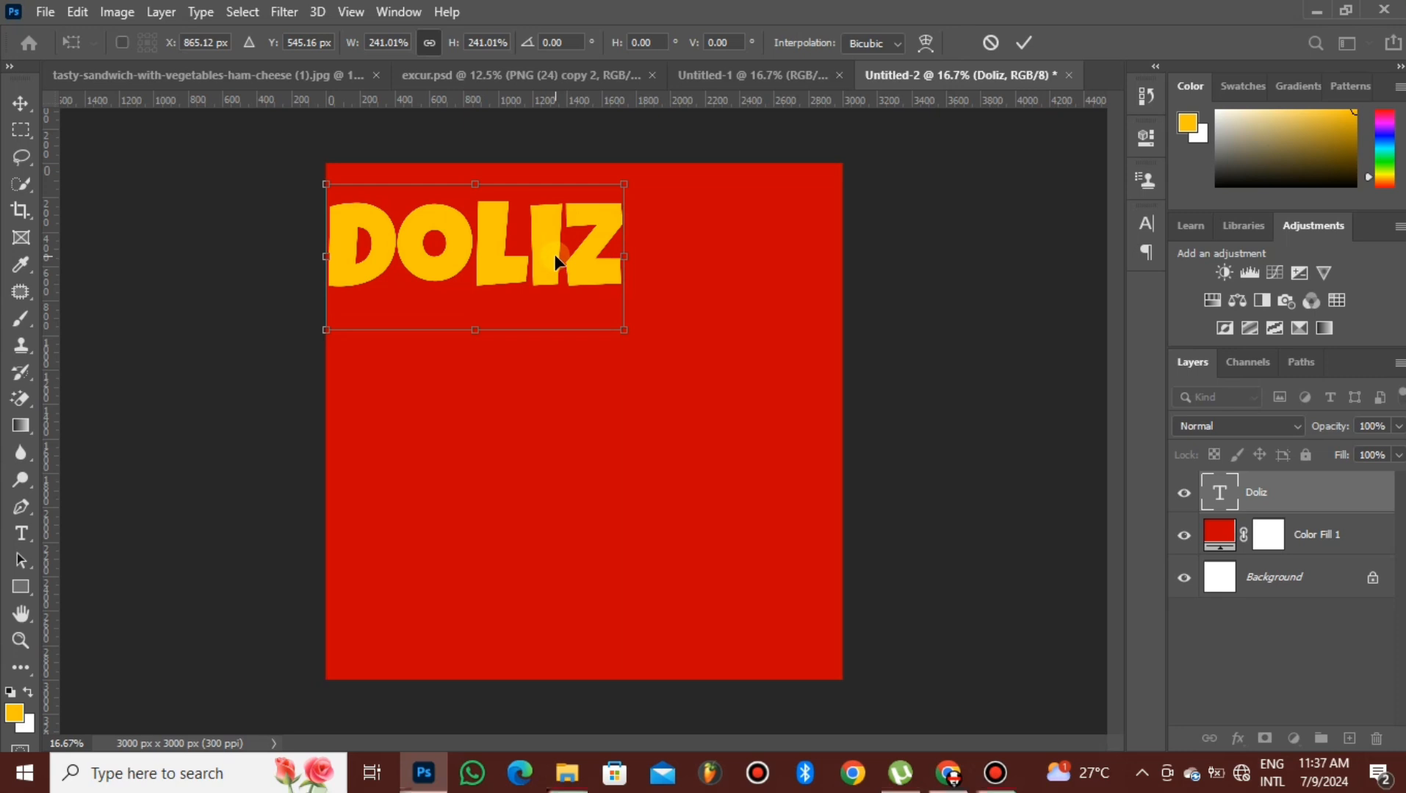
key("Up")
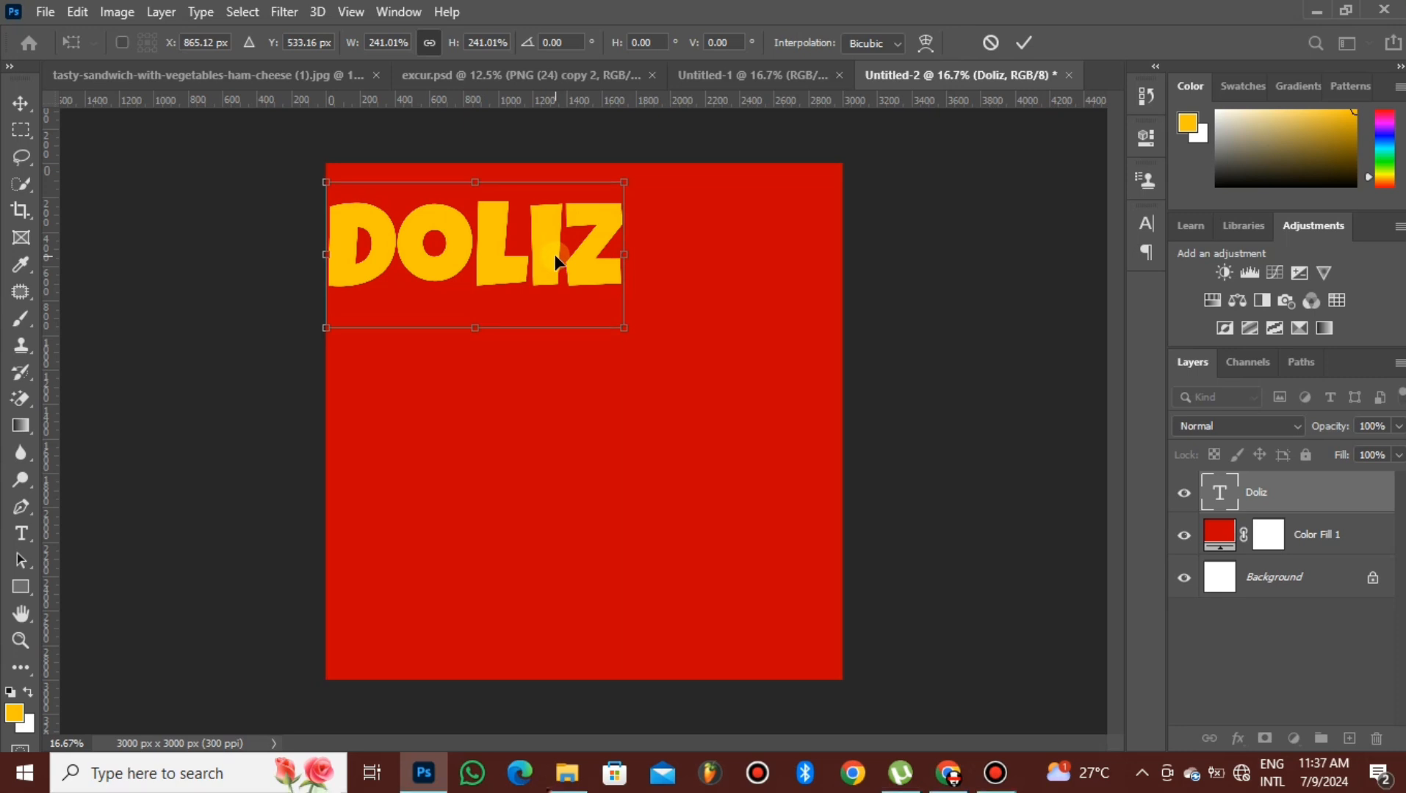
key("Up")
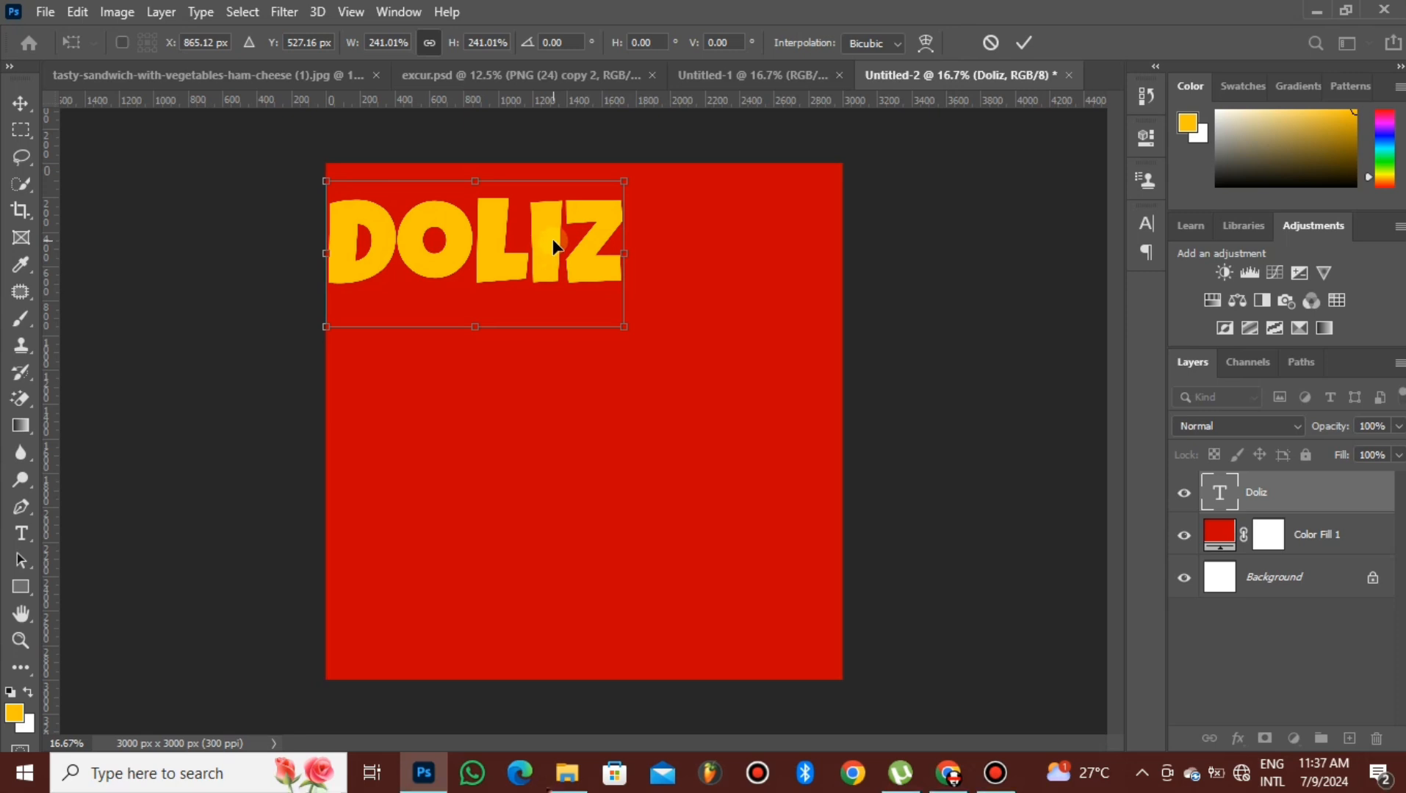
key("Up")
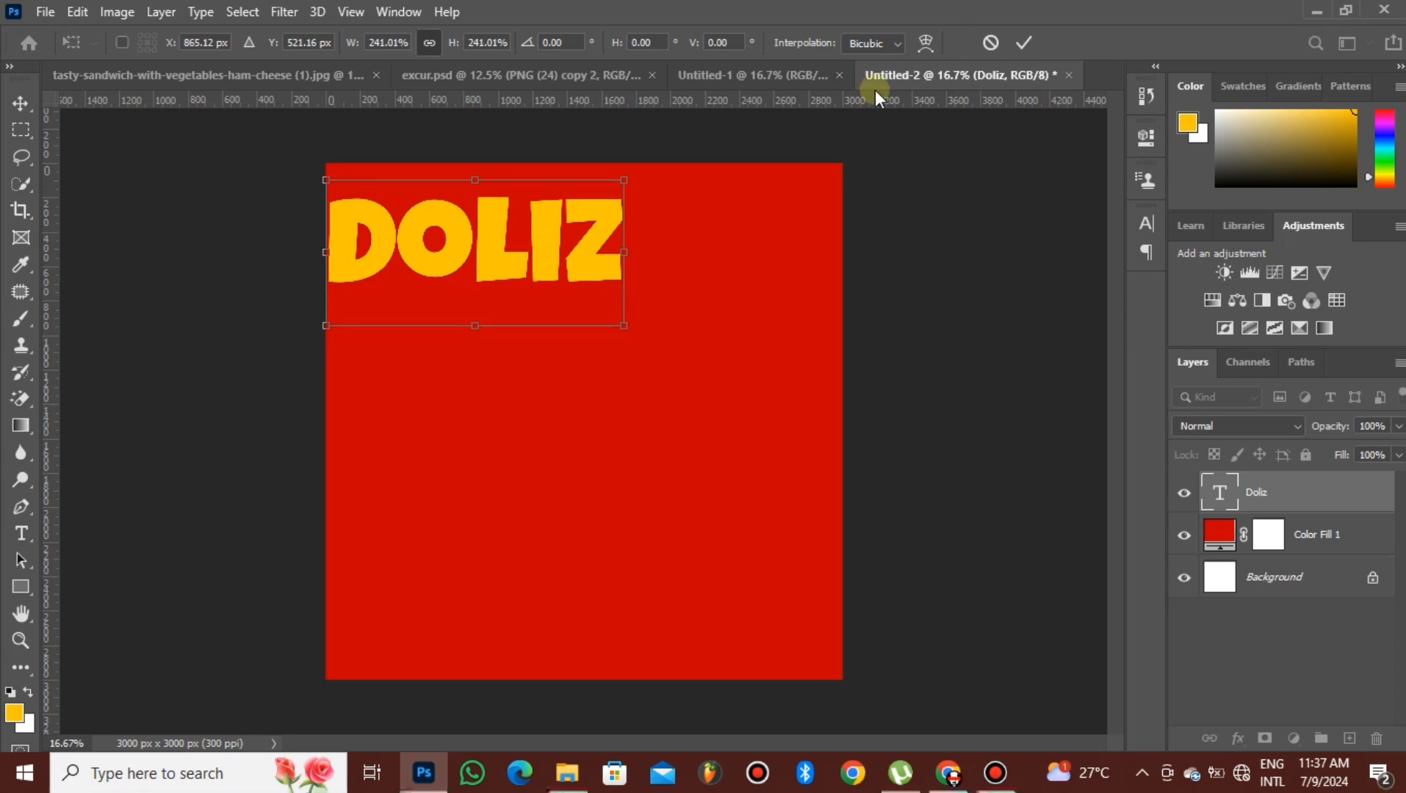
left_click(1026, 44)
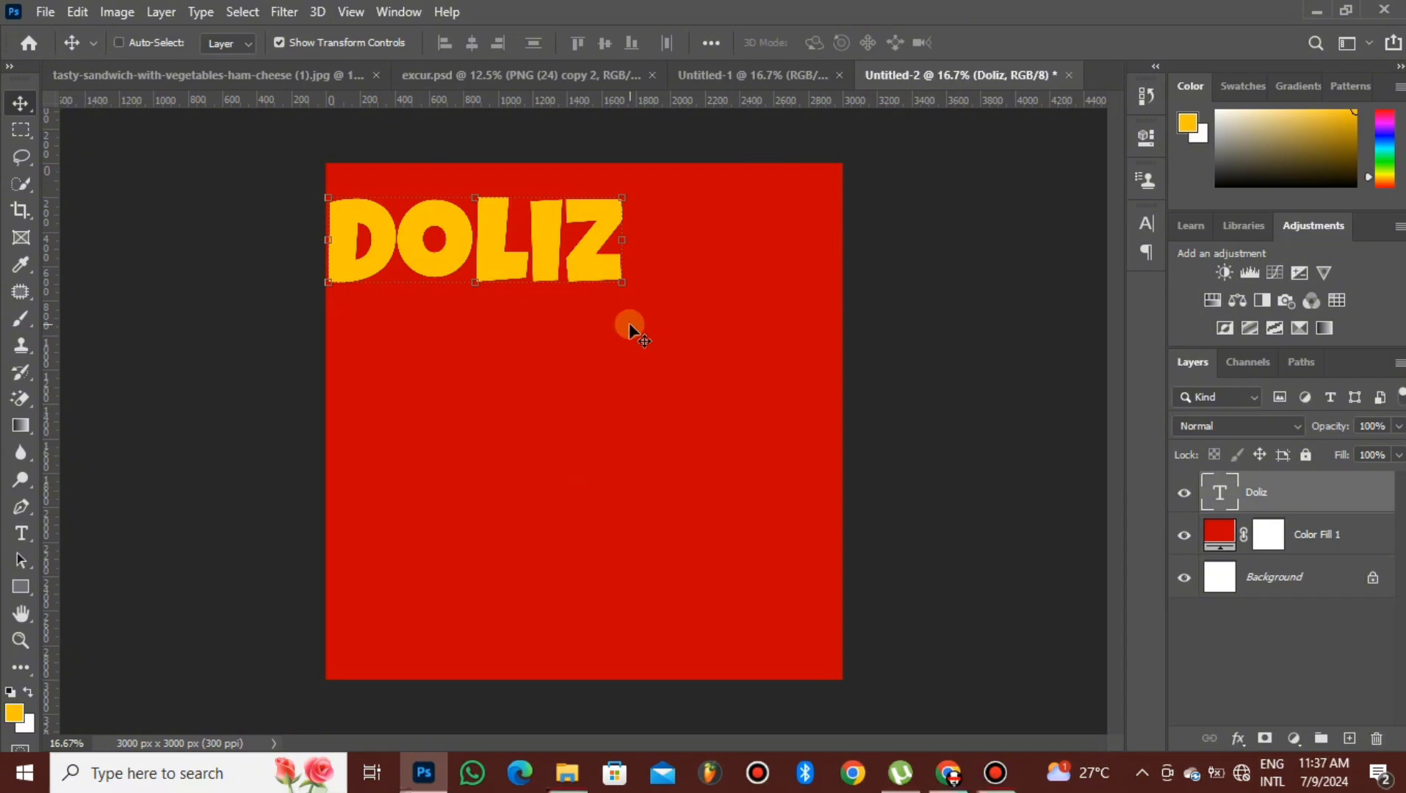
- Duplicate the Doliz text layer and move the copy straight down until it sits directly below the original
key("ctrl+j")
key("shift+Down")
key("shift+Down")
key("shift+Down")
key("shift+Down")
key("shift+Down")
key("shift+Down")
key("shift+Down")
key("shift+Down")
key("shift+Down")
key("shift+Down")
key("shift+Down")
key("shift+Down")
key("shift+Down")
key("shift+Down")
key("shift+Down")
key("shift+Down")
key("shift+Down")
key("shift+Down")
key("shift+Down")
key("shift+Down")
key("shift+Down")
key("shift+Down")
key("shift+Down")
key("shift+Down")
key("shift+Down")
key("shift+Down")
key("shift+Down")
key("shift+Down")
key("shift+Down")
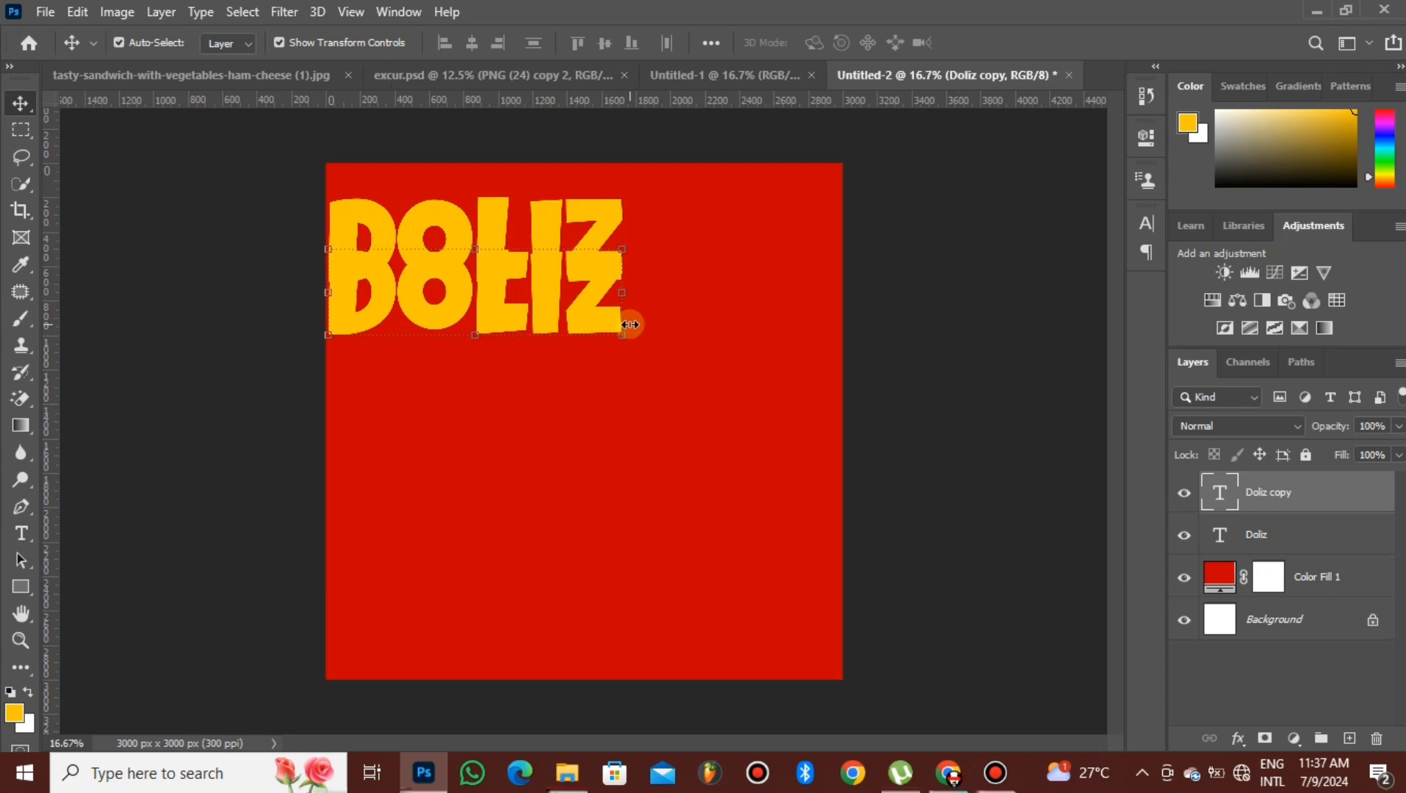
key("shift+Down")
key("shift+Down")
key("shift+Down")
key("shift+Down")
key("shift+Down")
key("shift+Down")
key("shift+Down")
key("shift+Down")
key("shift+Down")
key("shift+Down")
key("shift+Down")
key("shift+Down")
key("shift+Down")
key("shift+Down")
key("shift+Down")
key("shift+Down")
key("shift+Down")
key("shift+Down")
key("shift+Down")
key("shift+Down")
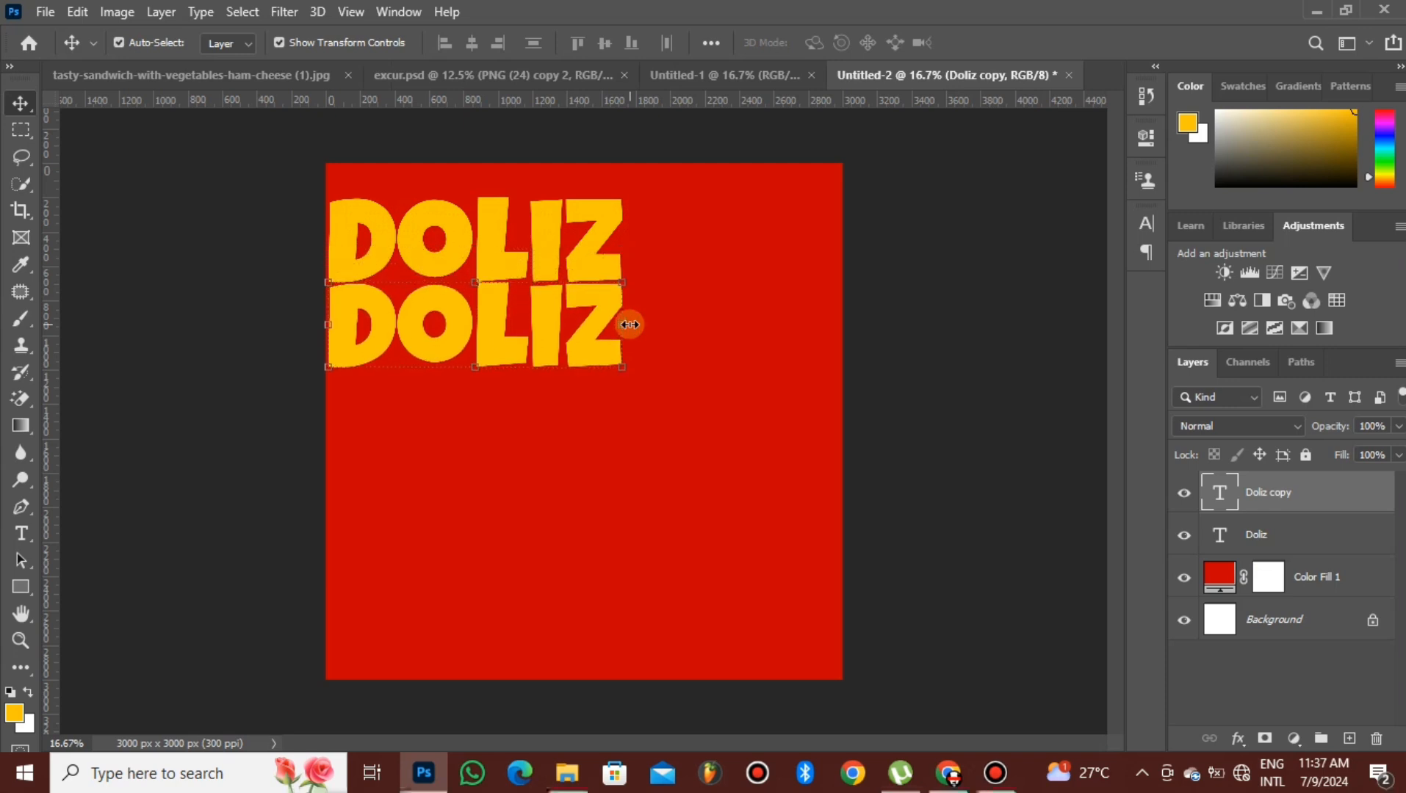
- Make three more copies of the Doliz text and arrange all five as evenly spaced rows down the canvas
key("ctrl+j")
left_click_drag(593, 330, 583, 612)
key("ctrl+j")
key("ctrl+j")
- Select all five Doliz text layers and move them up together close to the canvas's top edge
left_click(1283, 666, "shift")
key("shift+Up")
key("shift+Up")
key("shift+Up")
key("shift+Up")
key("shift+Up")
key("shift+Up")
key("shift+Up")
key("shift+Up")
key("shift+Up")
key("shift+Up")
key("shift+Up")
key("shift+Up")
key("shift+Up")
key("shift+Up")
key("shift+Up")
key("shift+Up")
key("shift+Up")
key("shift+Up")
key("shift+Up")
key("shift+Up")
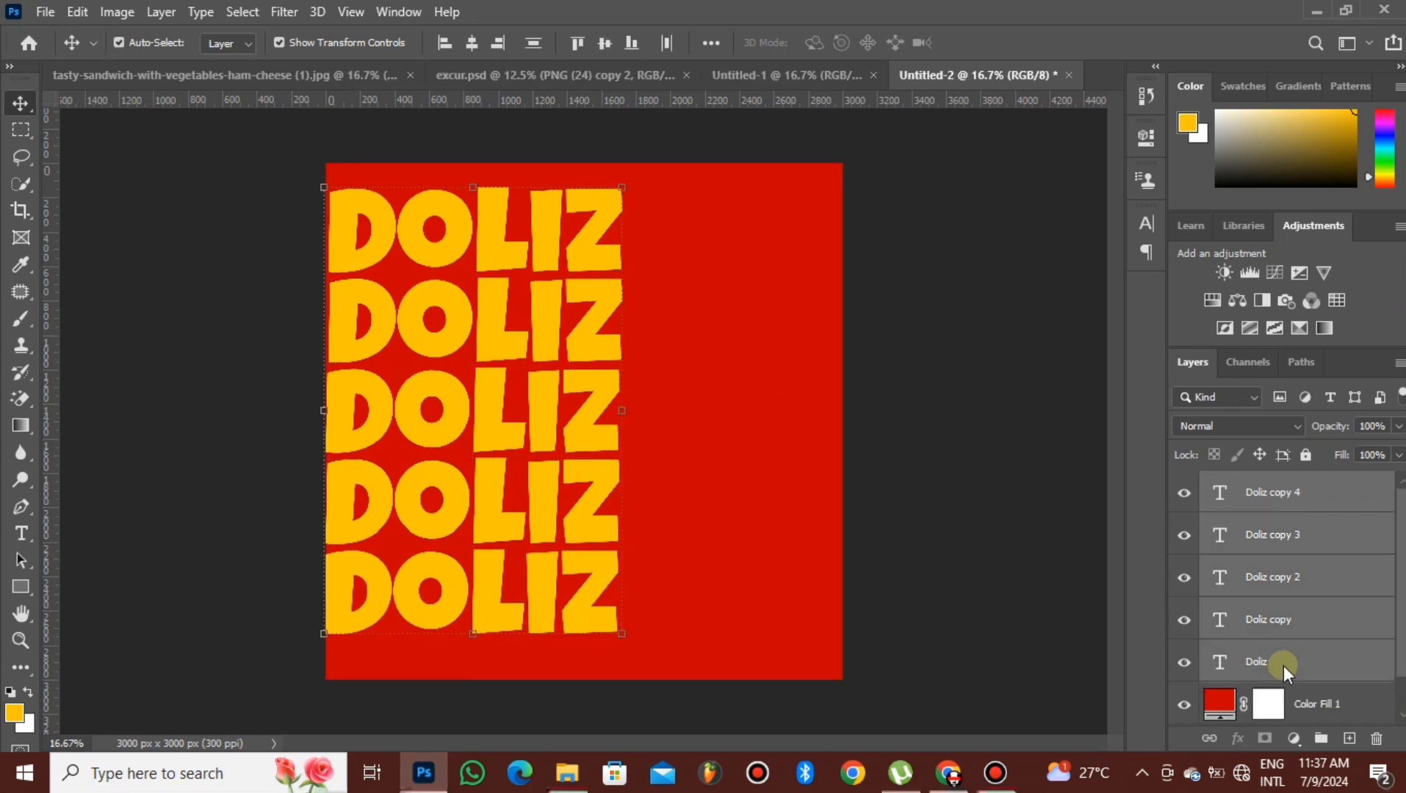
- Duplicate the lowest Doliz row and move the copy down as a sixth row running off the canvas's bottom edge
left_click(589, 586)
key("ctrl+j")
key("shift+Down")
key("shift+Down")
key("shift+Down")
key("shift+Down")
key("shift+Down")
key("shift+Down")
key("shift+Down")
key("shift+Down")
key("shift+Down")
key("shift+Down")
key("shift+Down")
key("shift+Down")
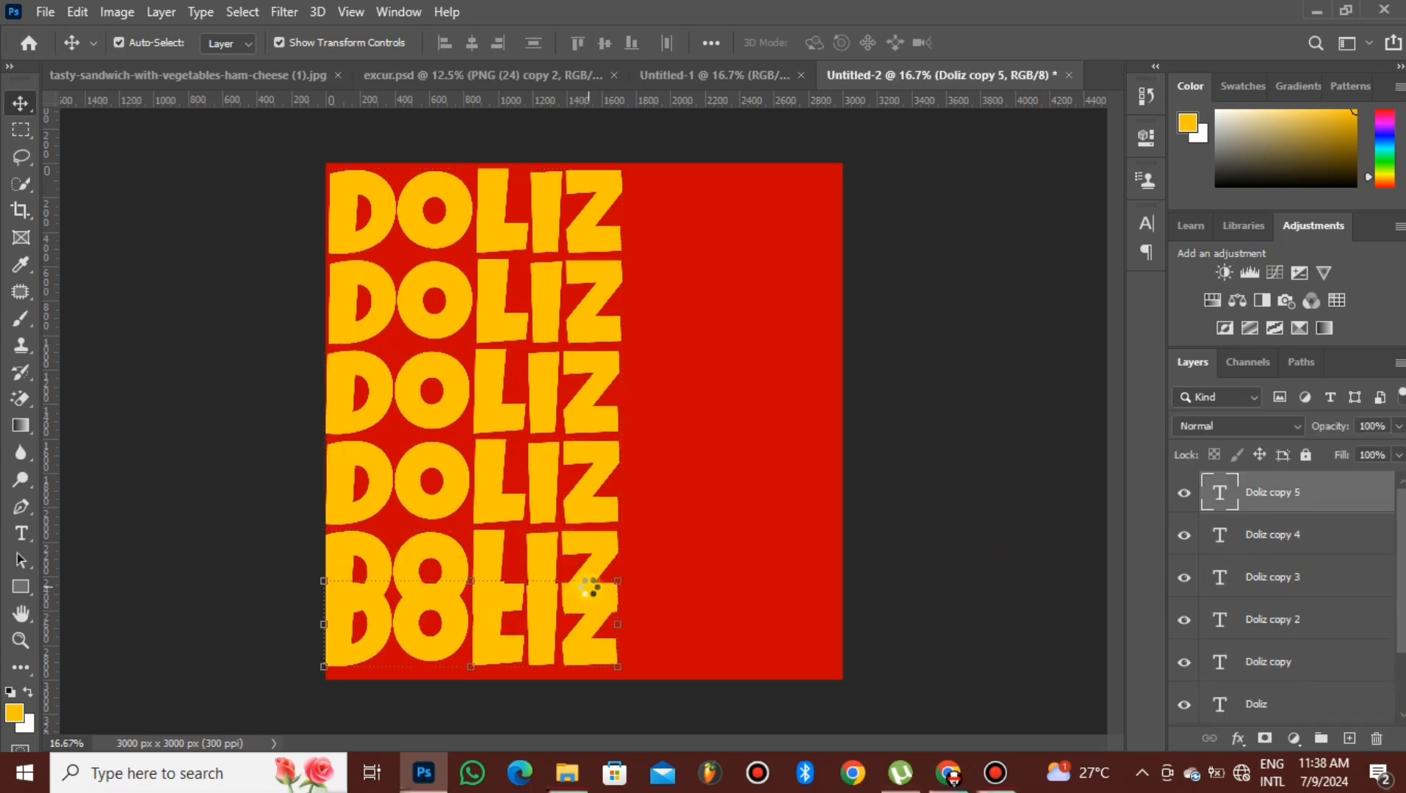
left_click(1064, 439)
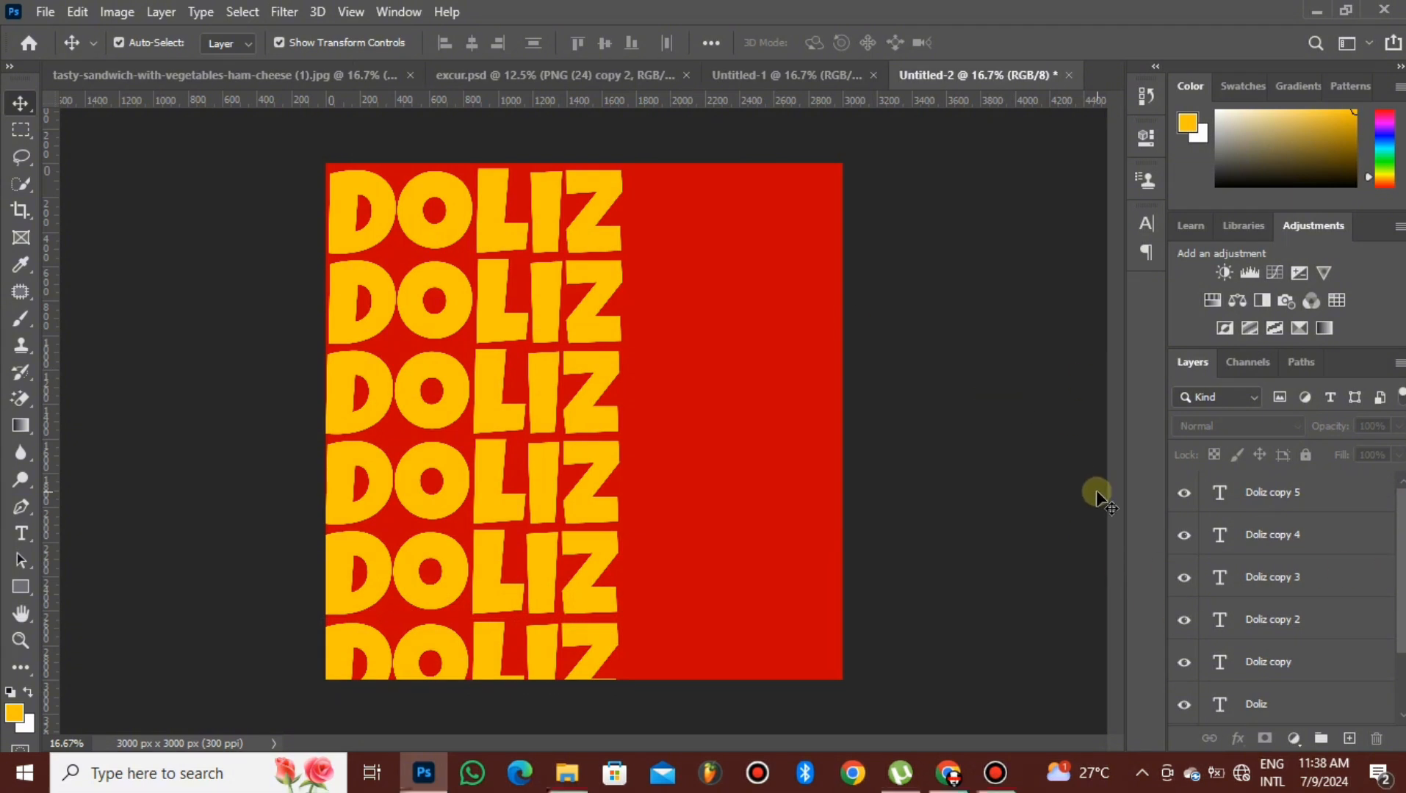
- Copy the white-textured-concrete copy layer from excur.psd into the Untitled-2 document, on top of the Doliz text
left_click(535, 81)
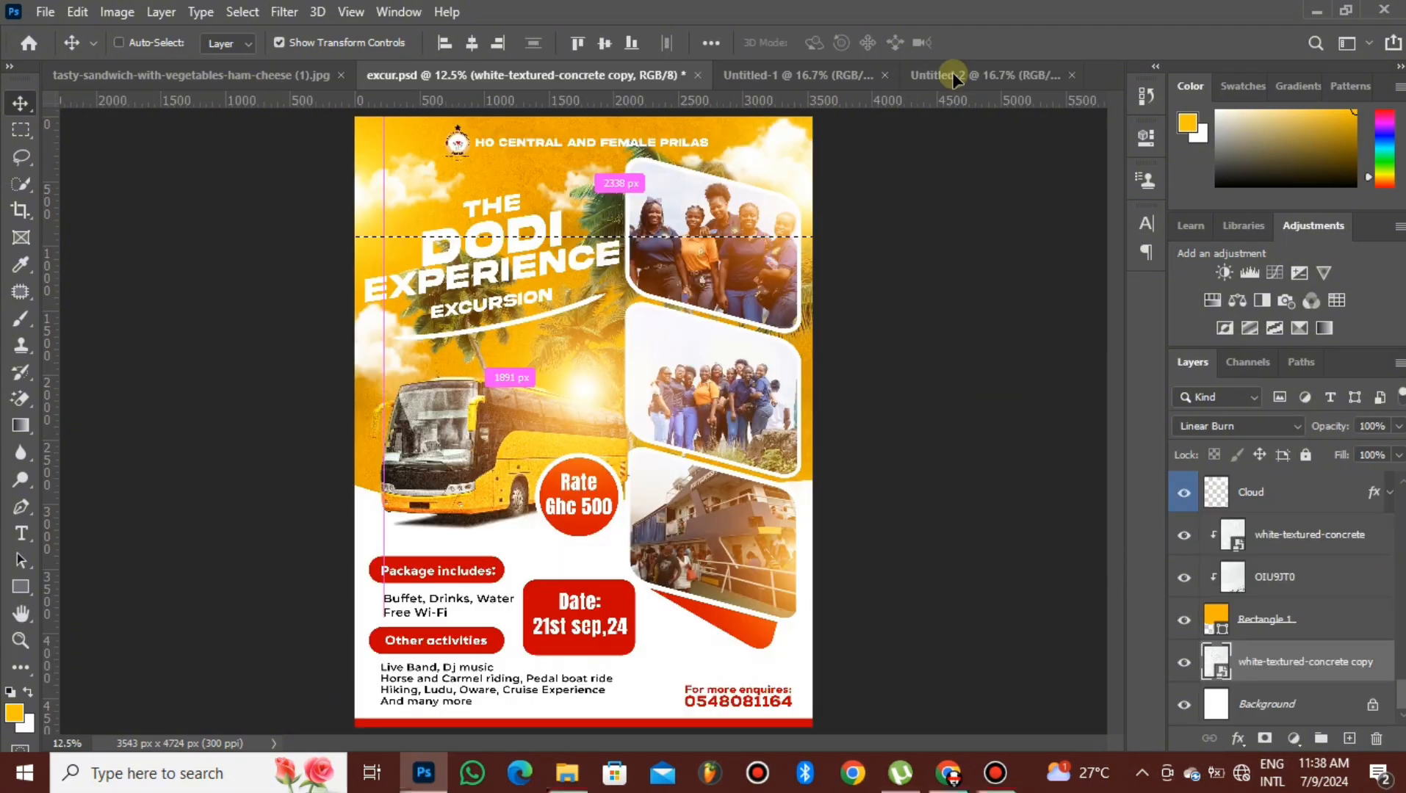
left_click(952, 73)
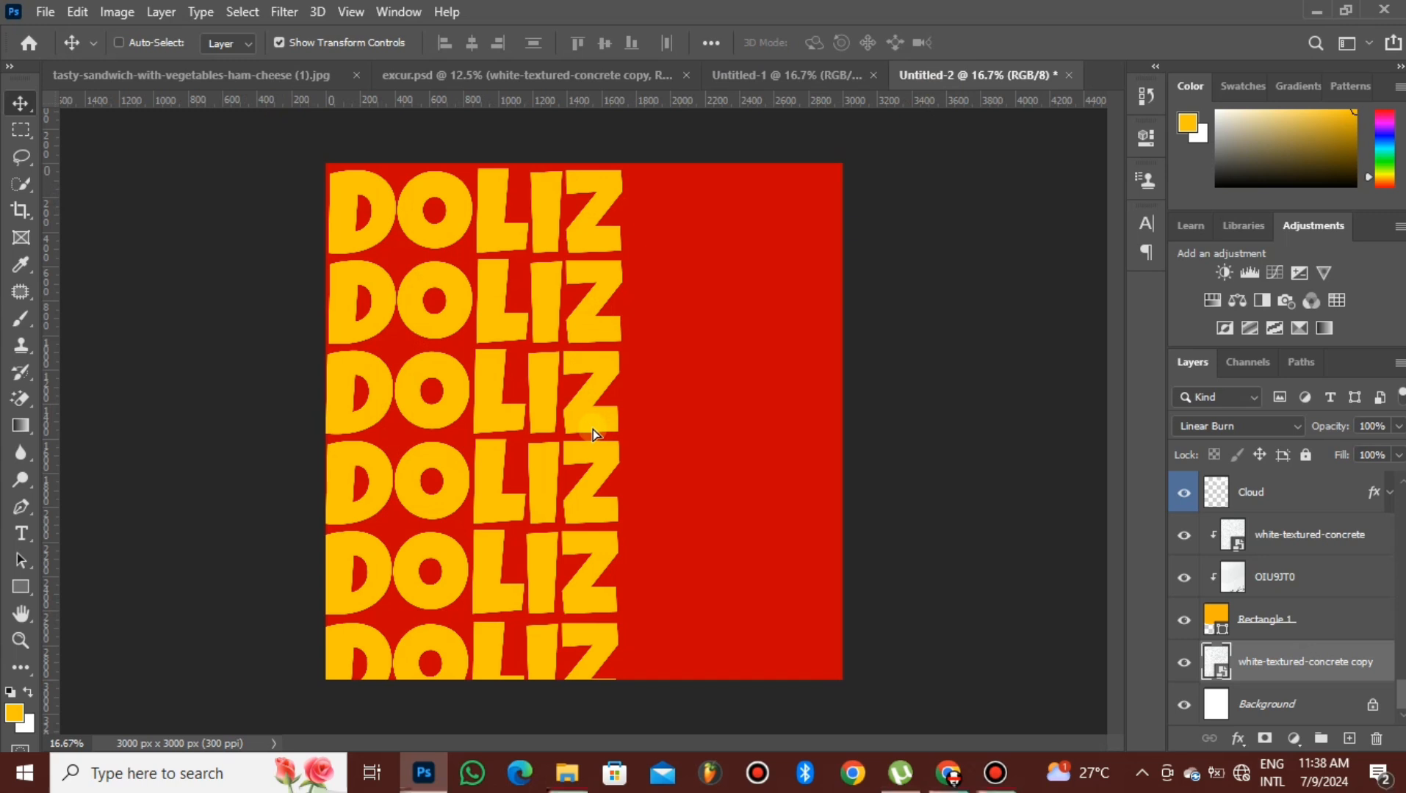
left_click_drag(593, 430, 593, 430)
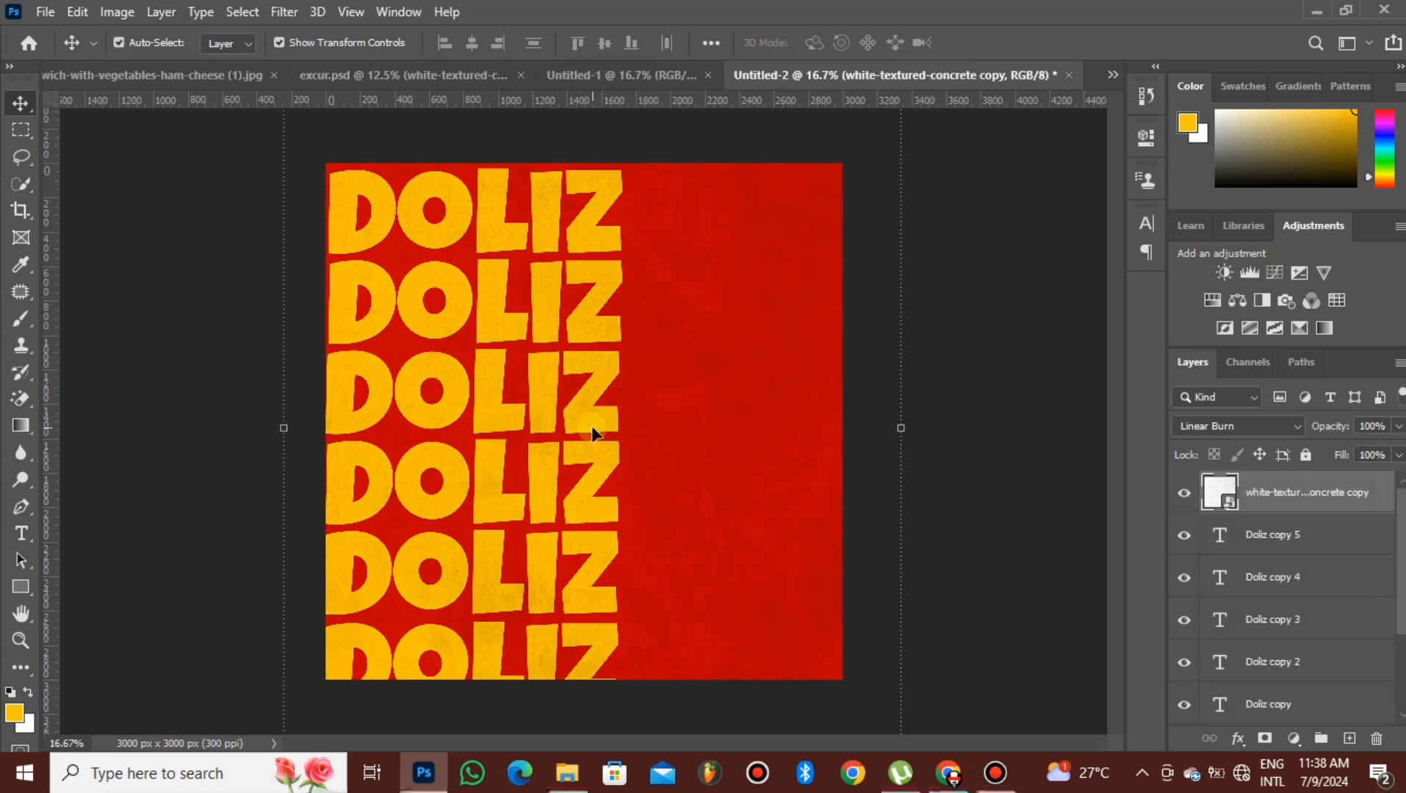
- Scale the concrete texture layer to about 37.78% and shift it right until its side edge meets the canvas's right edge
key("ctrl+minus")
key("ctrl+minus")
key("ctrl+minus")
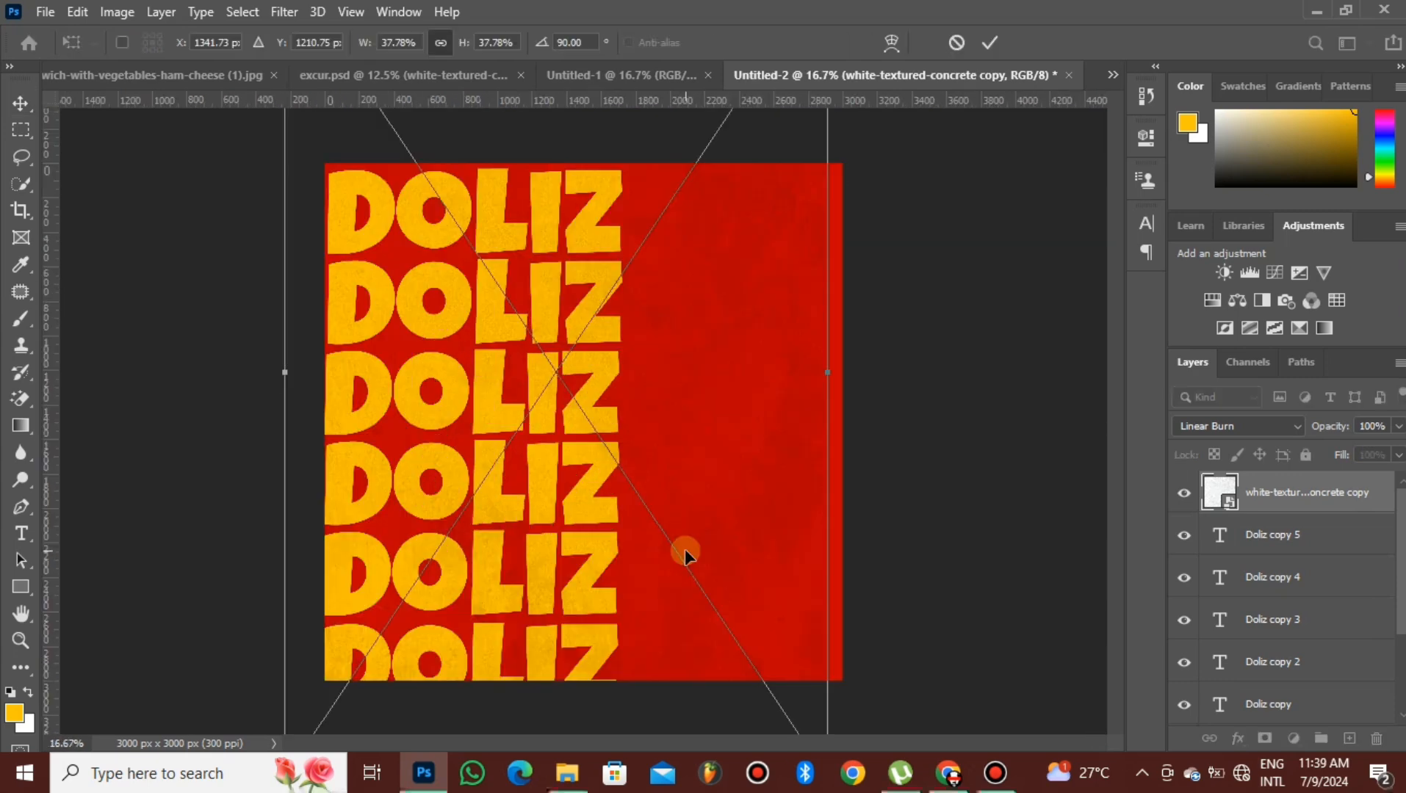
key("Right")
key("Right")
key("Right")
key("Right")
key("Right")
key("Right")
key("Right")
key("Right")
key("Right")
key("Right")
key("Right")
key("Right")
key("Right")
key("Right")
key("Right")
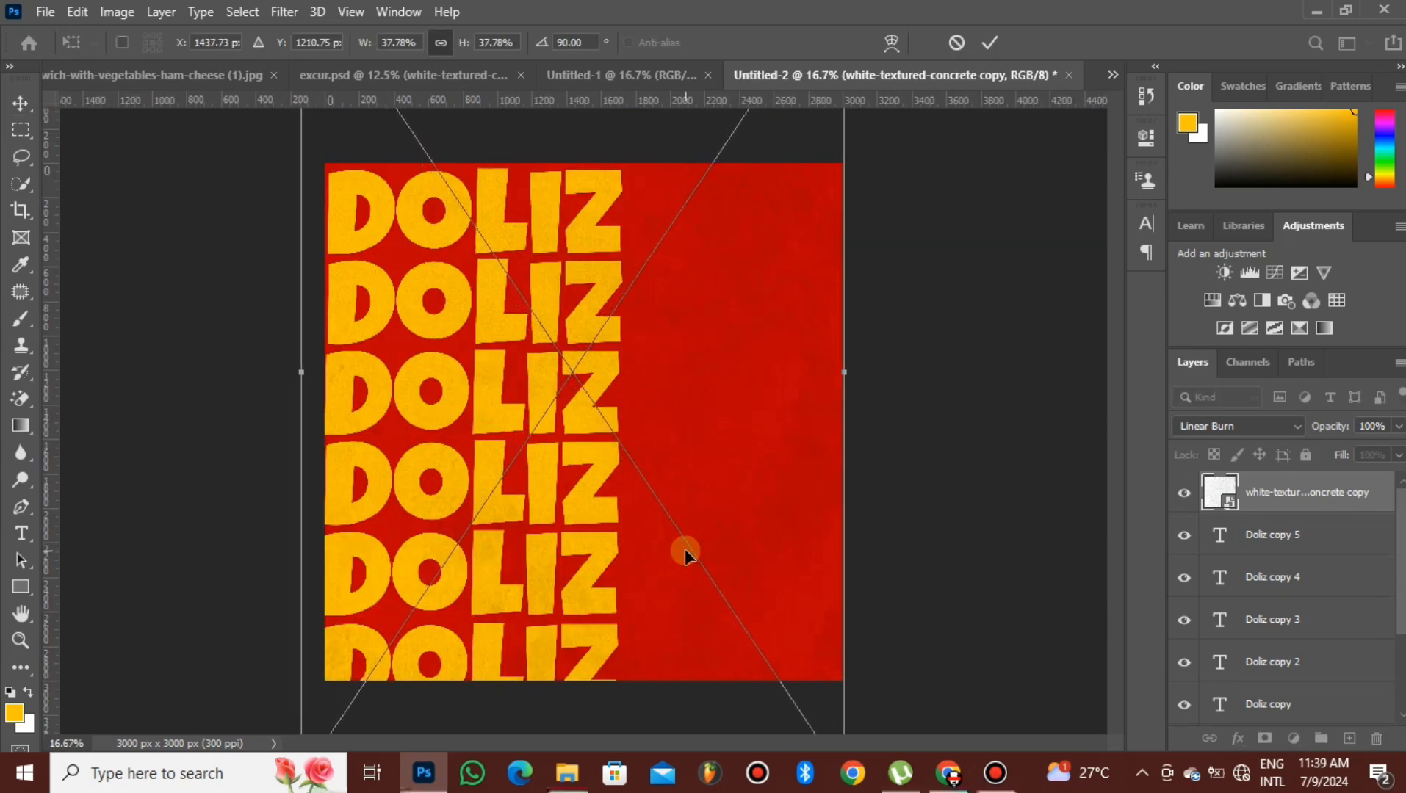
left_click(990, 42)
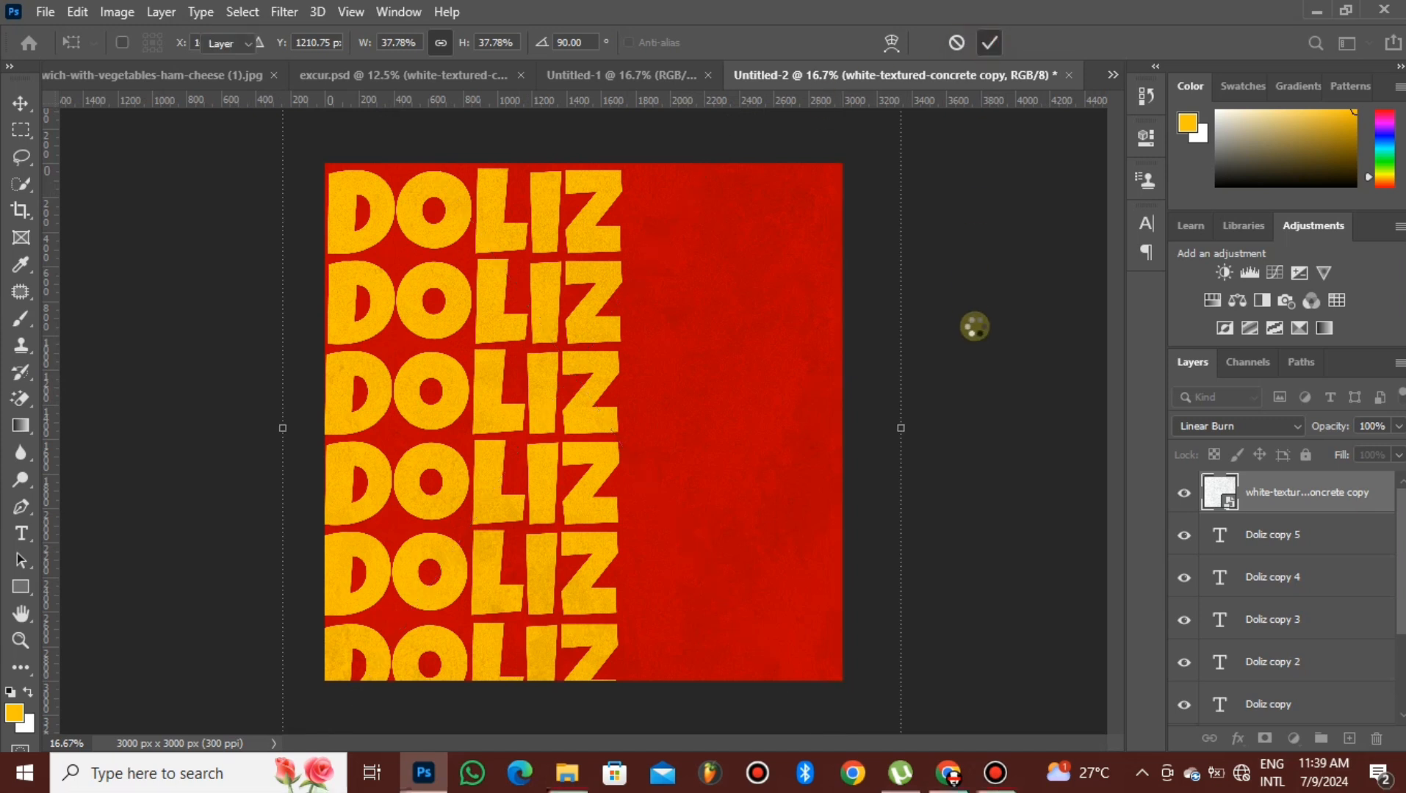
left_click(1004, 494)
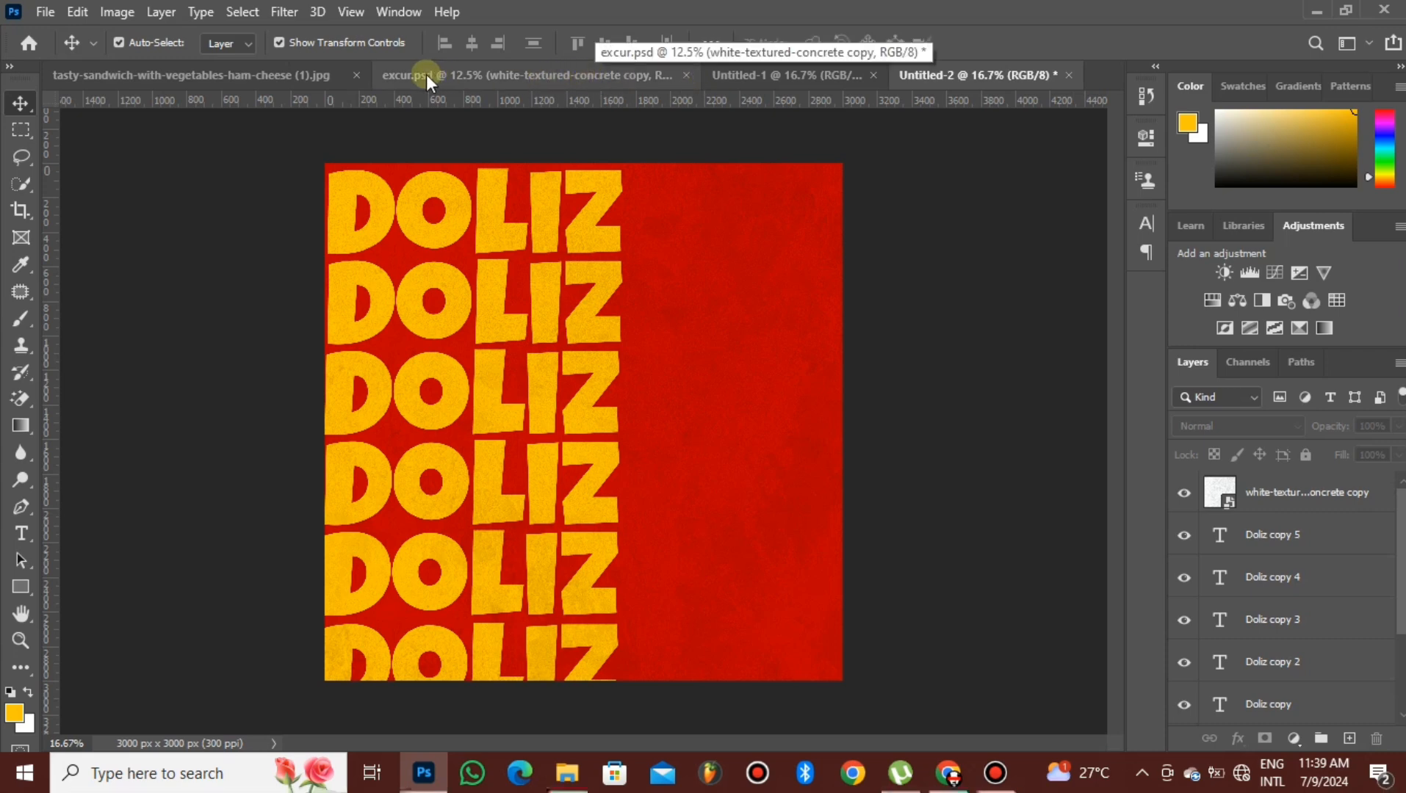
- Hide the PNG (24) copy 2 glow in the tasty-sandwich document and copy the cut-out sandwich from Layer 1 into Untitled-2
left_click(168, 83)
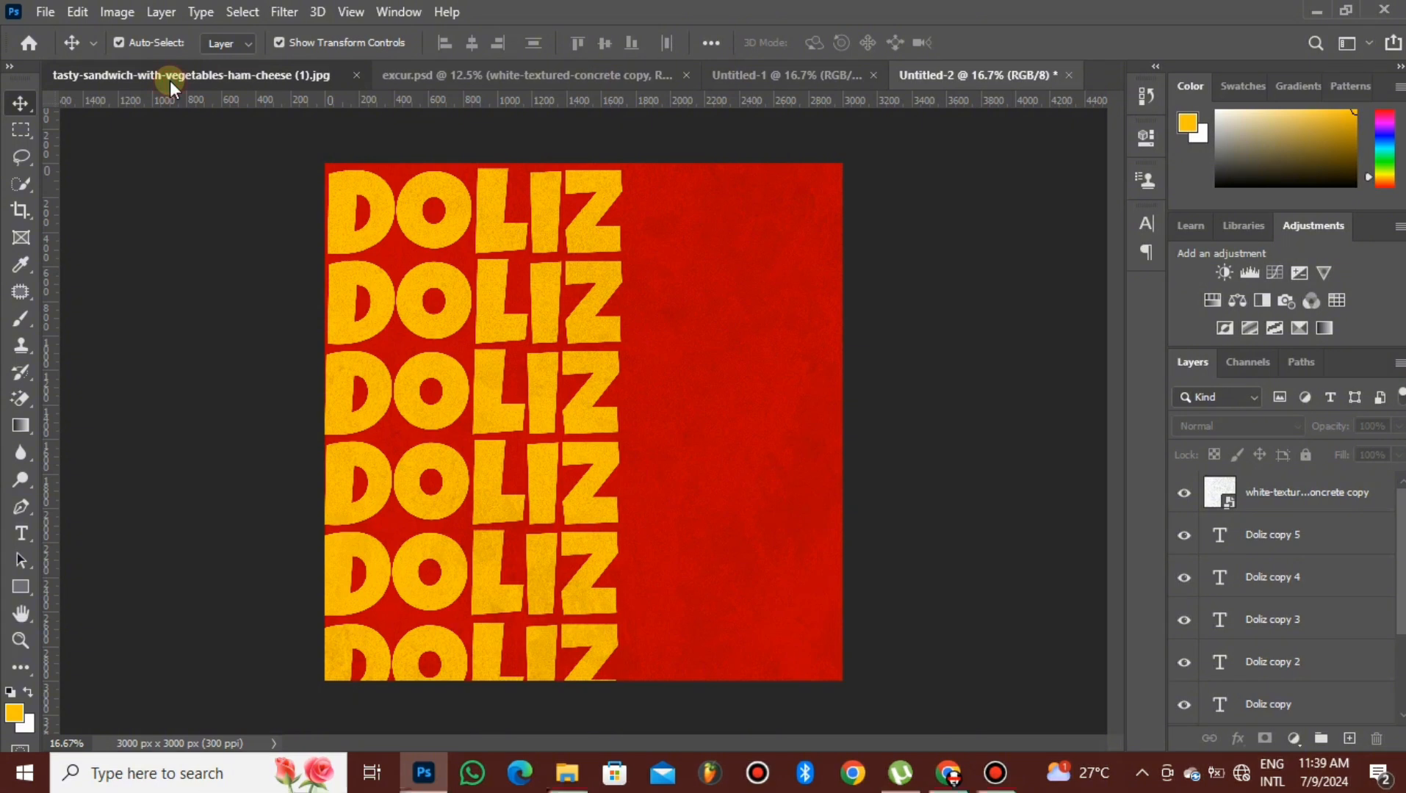
left_click_drag(636, 517, 644, 545)
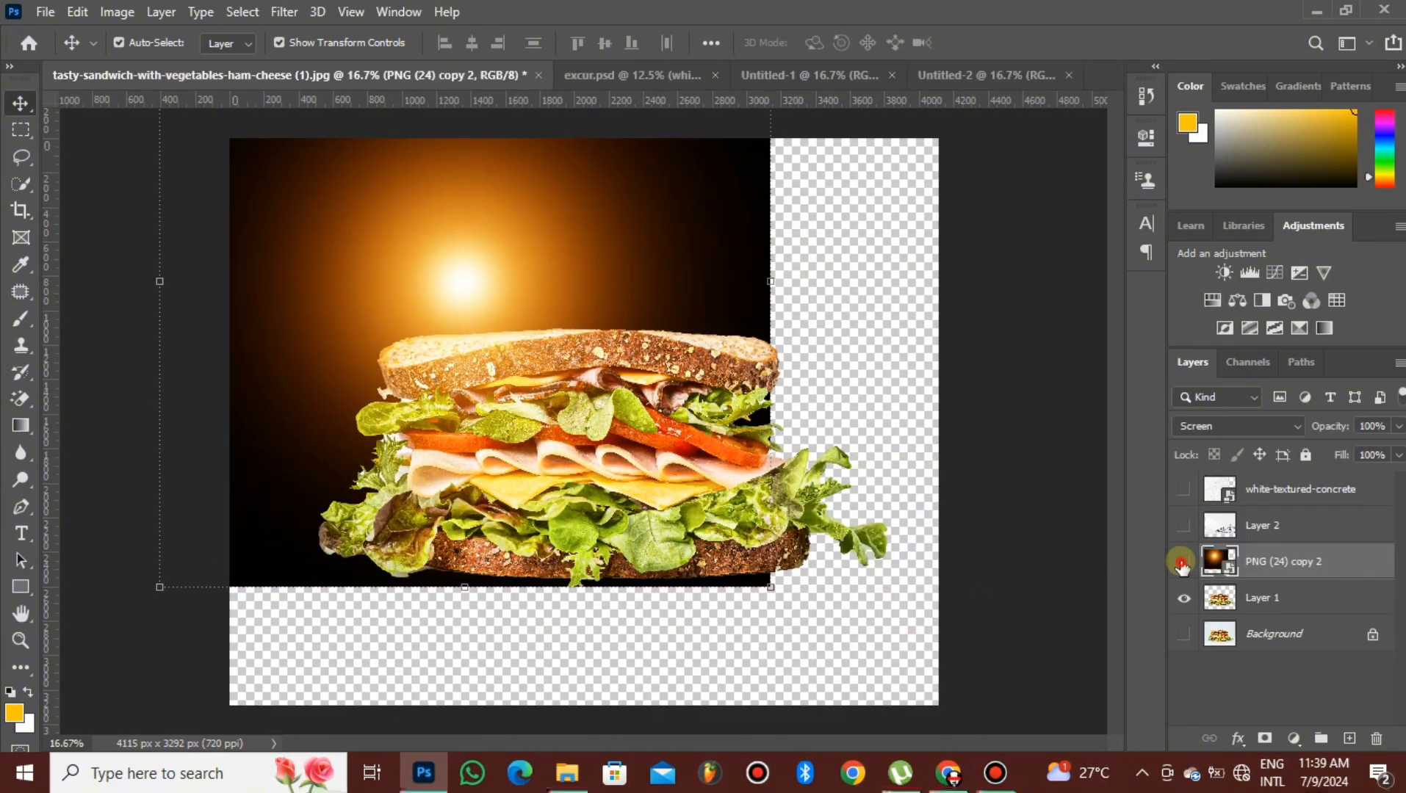
left_click(1182, 564)
left_click_drag(630, 456, 964, 78)
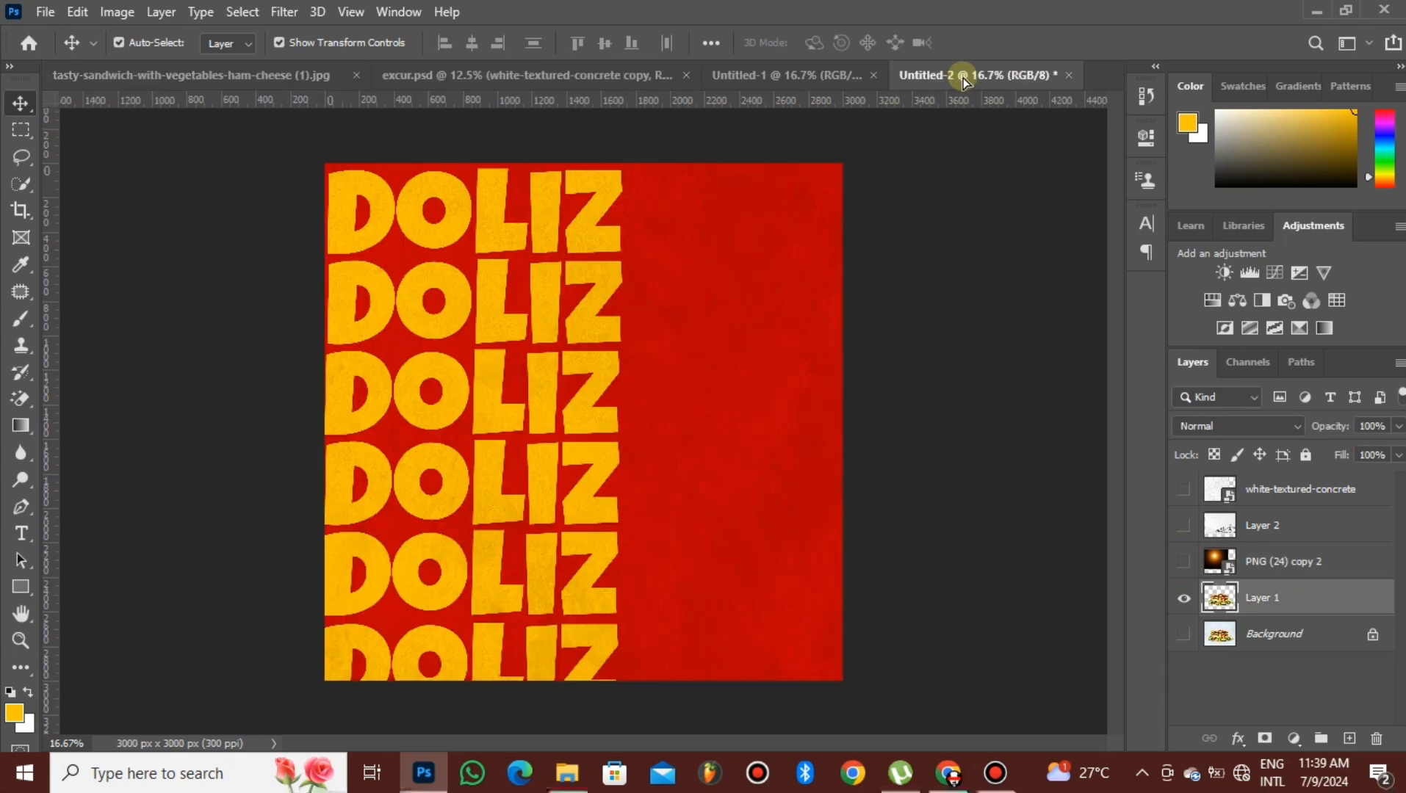
left_click_drag(553, 463, 553, 462)
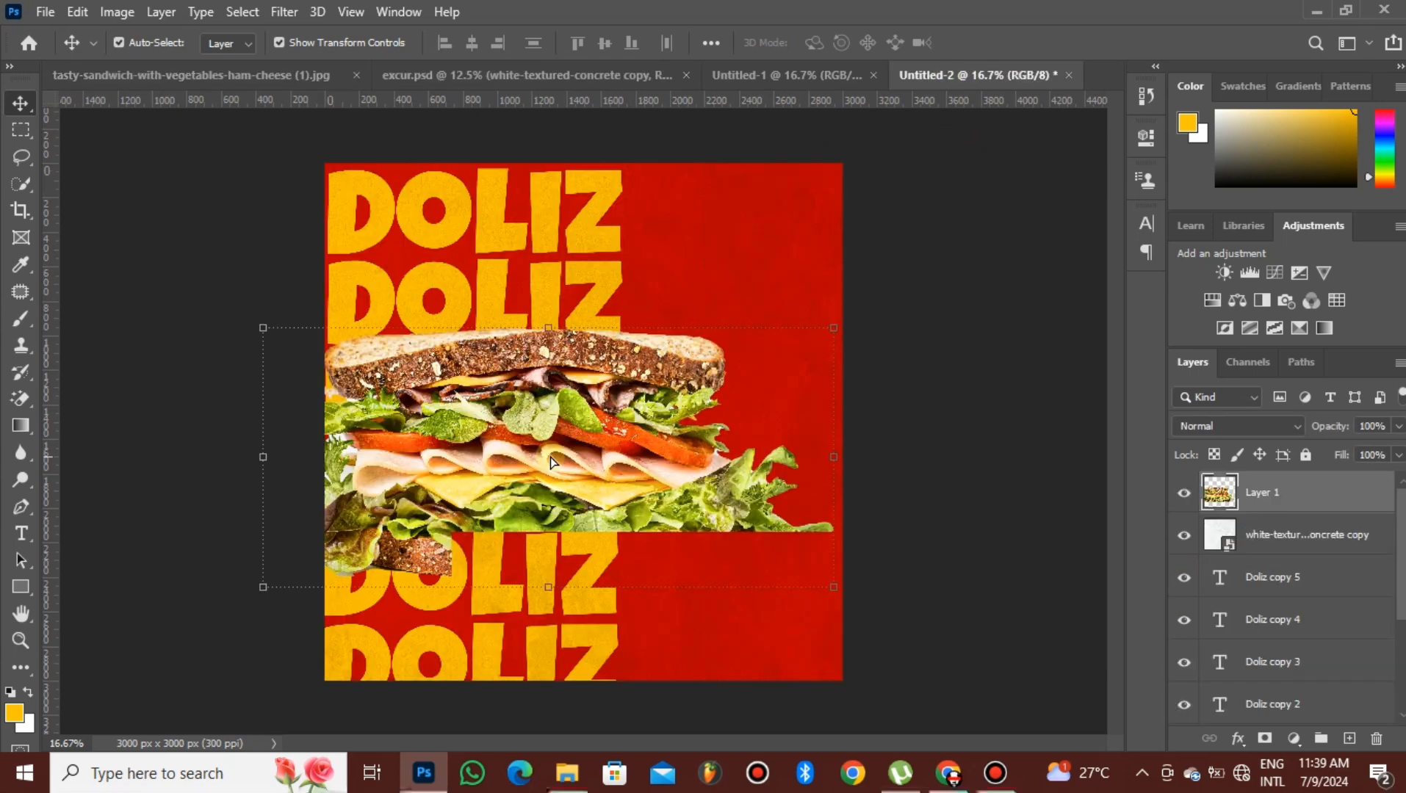
- Scale the sandwich to about 82.39%, rotate it about -14.64°, and place it over the lower Doliz rows near the canvas's centre
left_click_drag(263, 328, 332, 359)
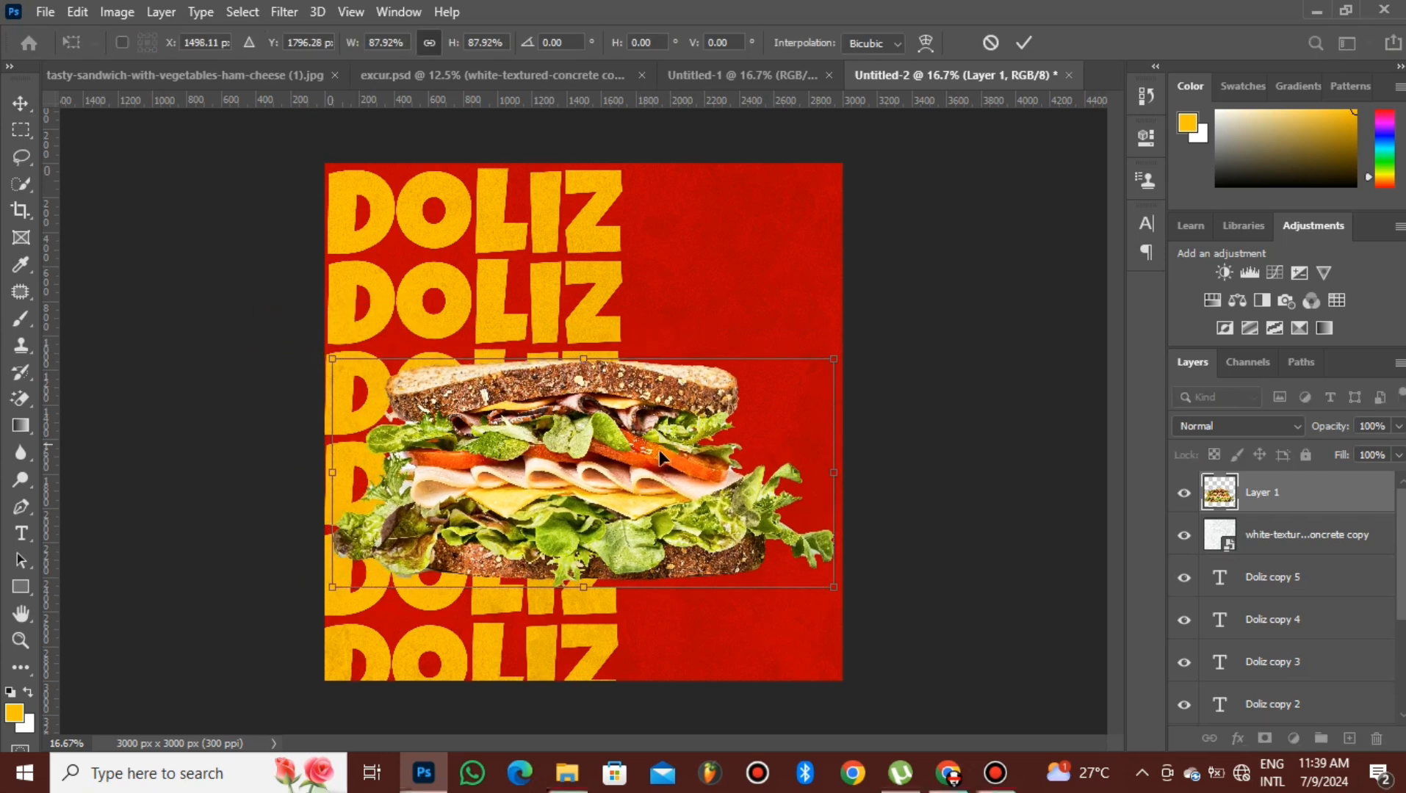
left_click_drag(836, 602, 822, 515)
left_click_drag(615, 474, 624, 470)
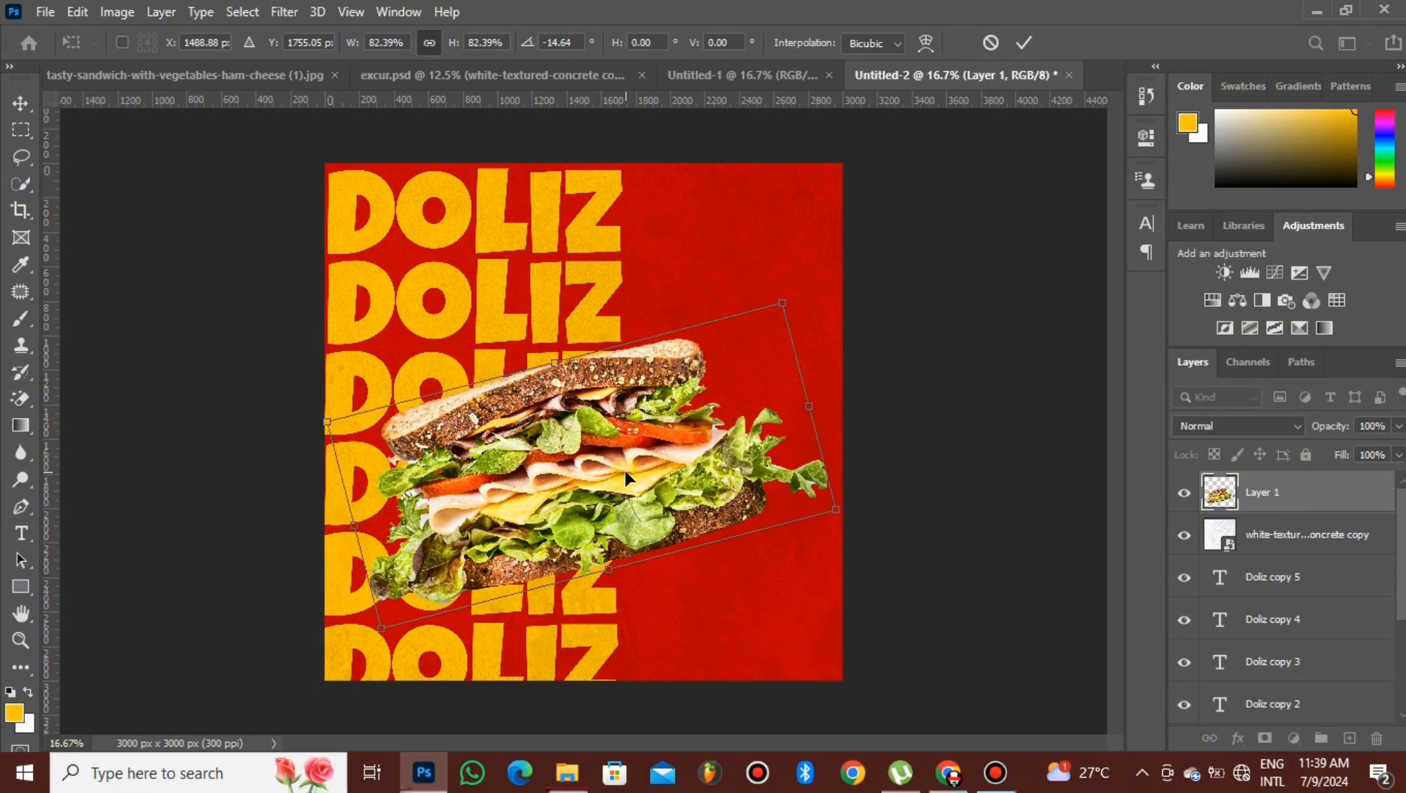
left_click(1025, 42)
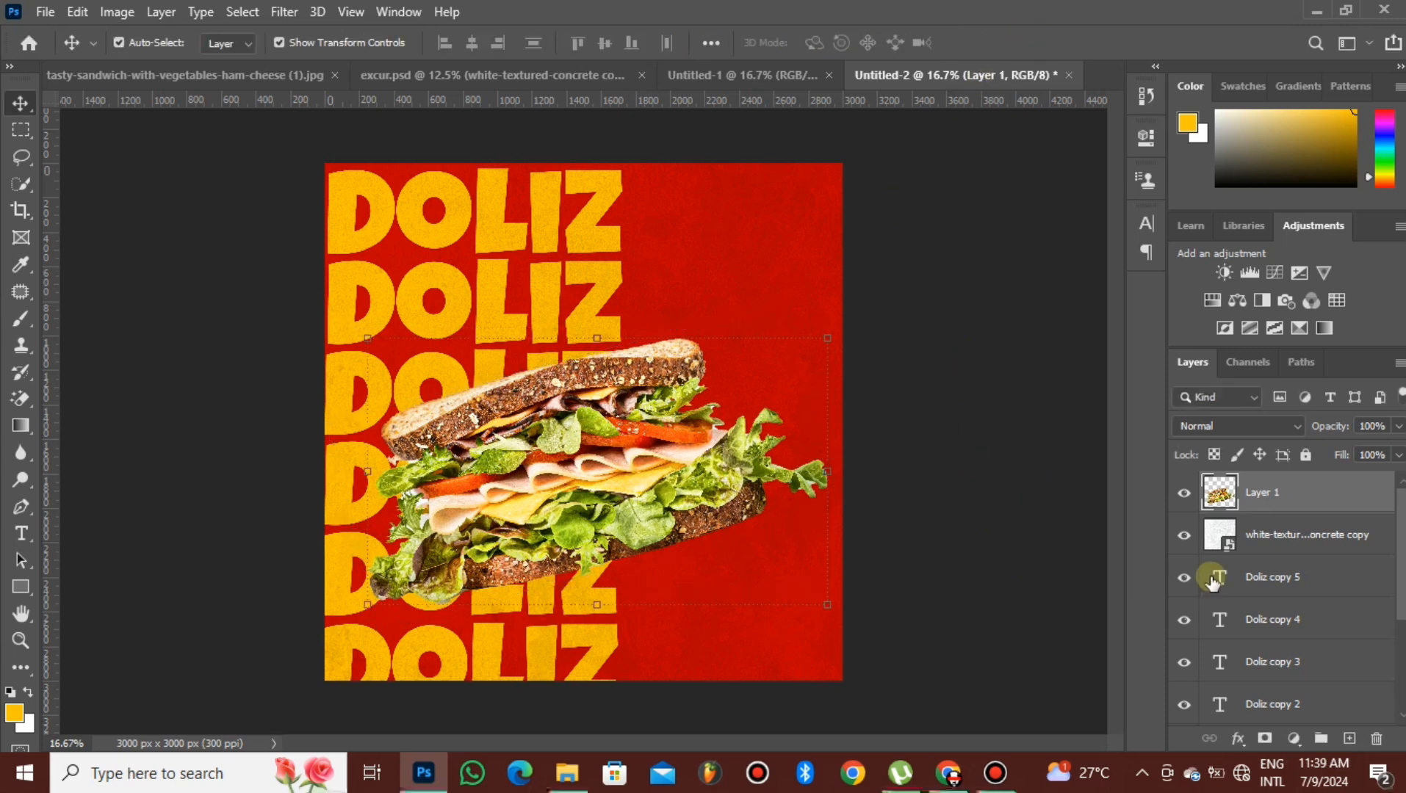
- Add a new layer between the sandwich and the concrete texture and stamp a flat black shadow under the sandwich with the 3100 px brush
left_click(1295, 547)
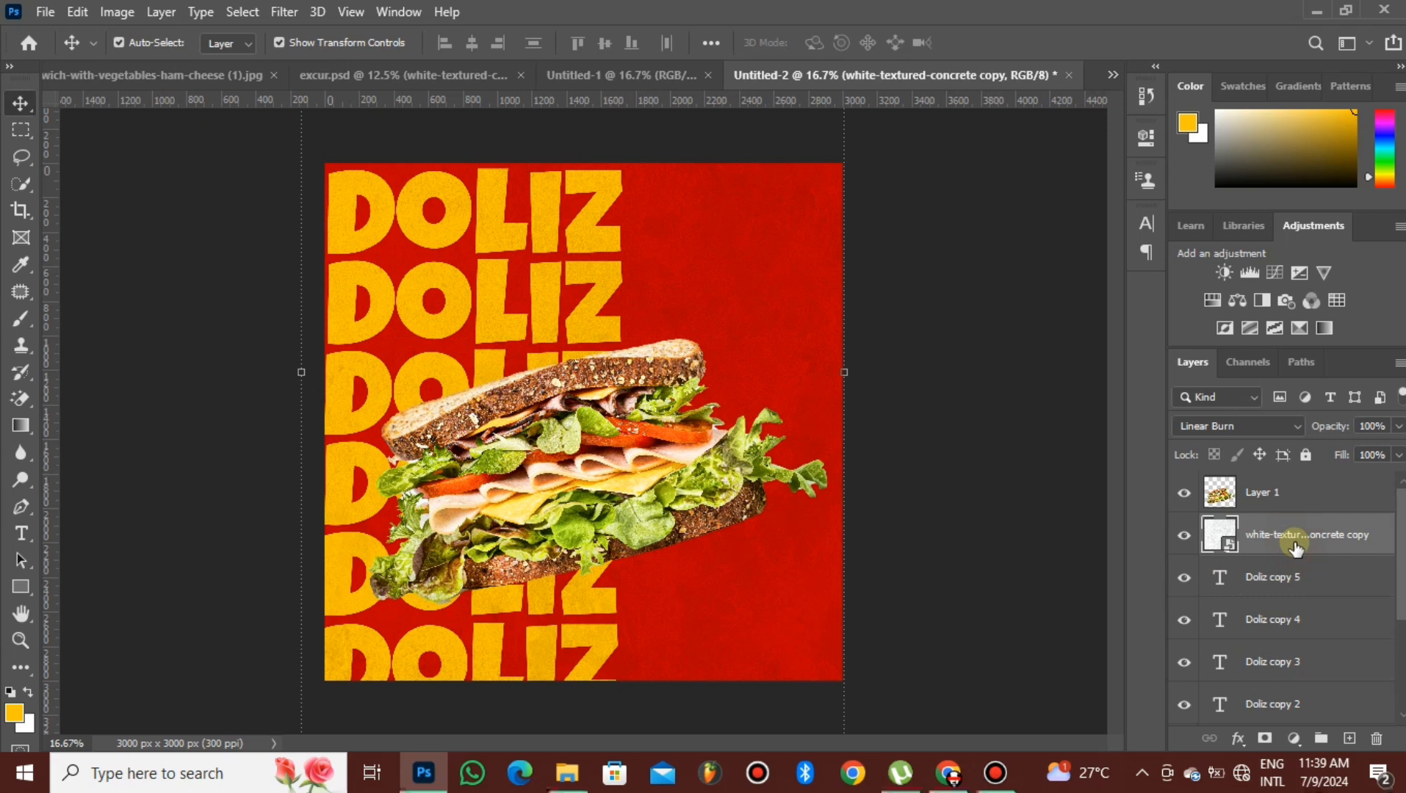
left_click(1351, 740)
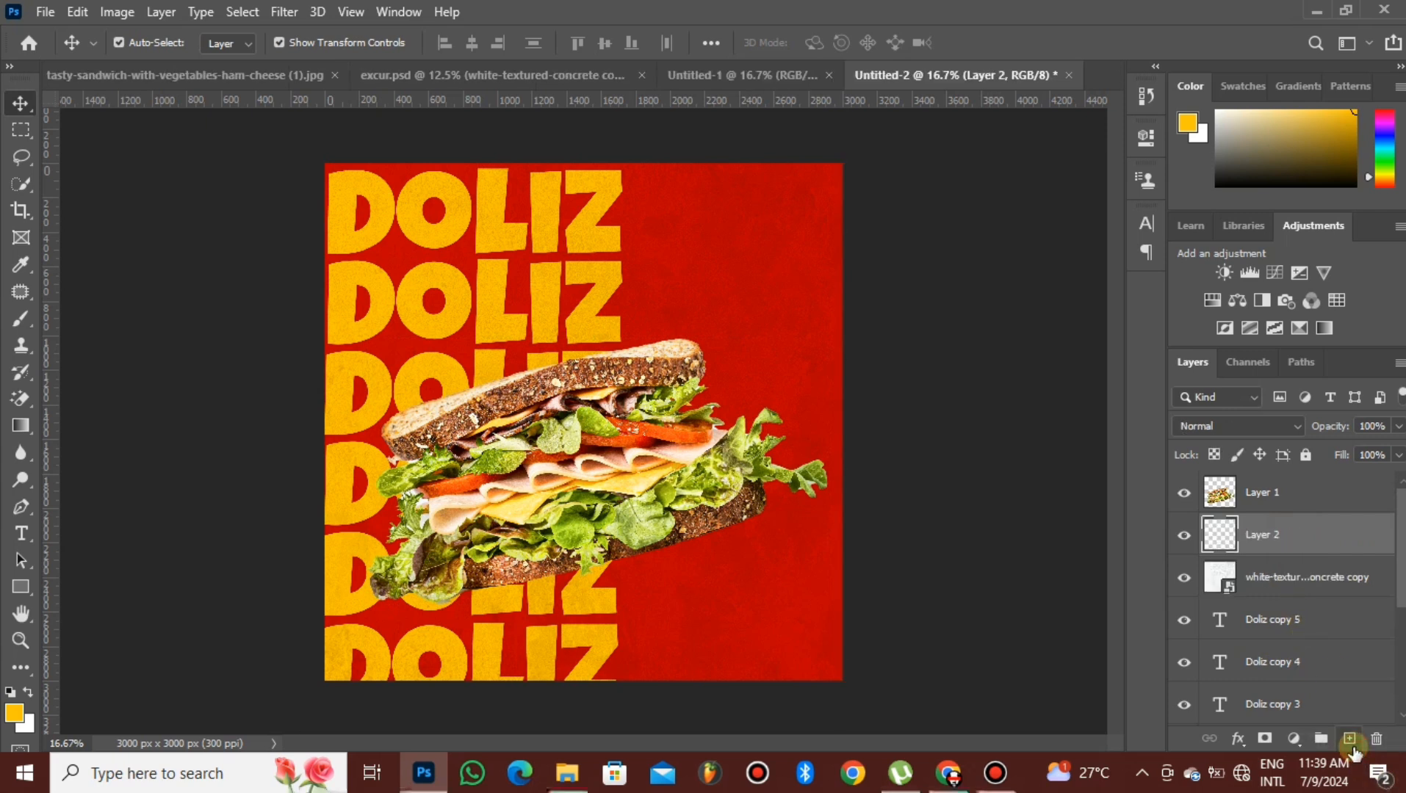
left_click(20, 318)
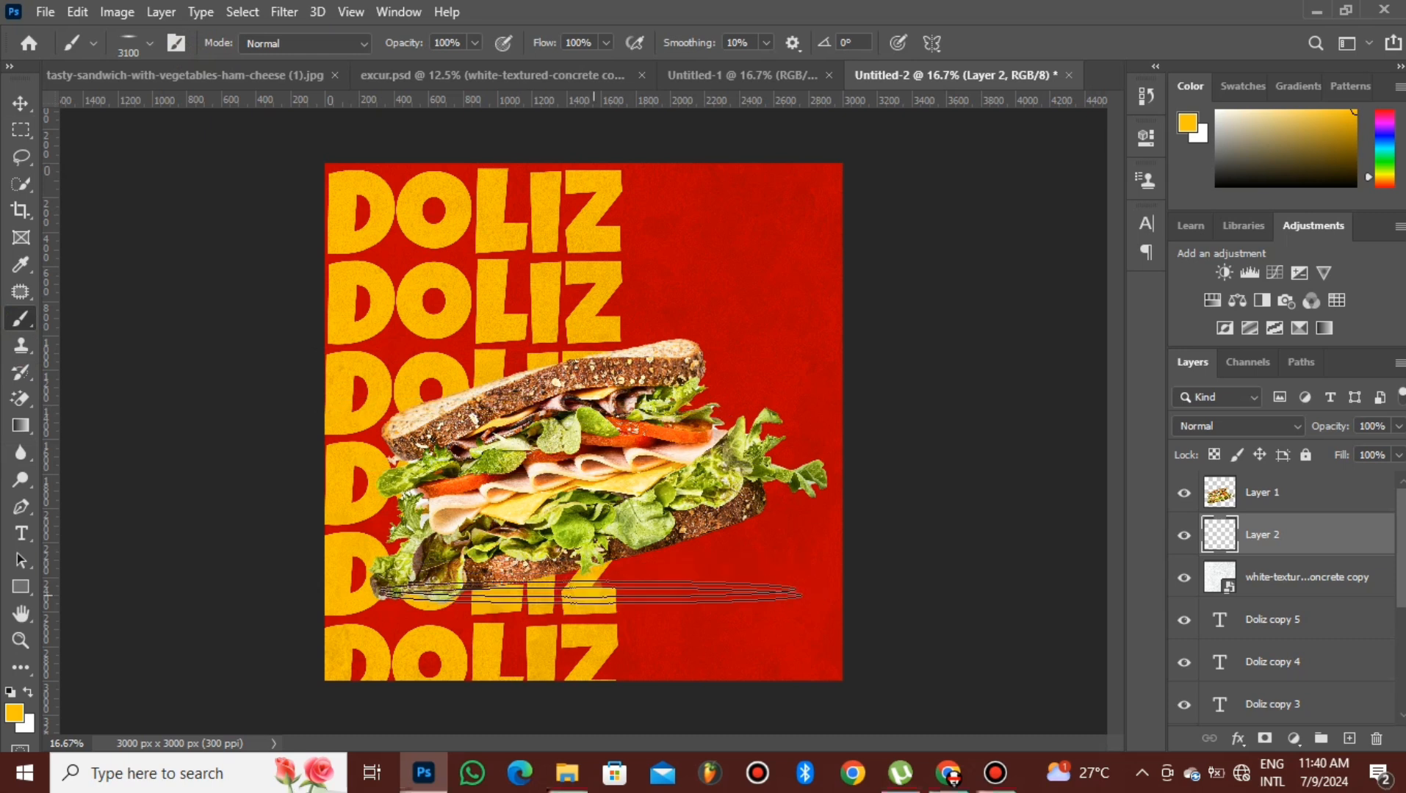
left_click(10, 692)
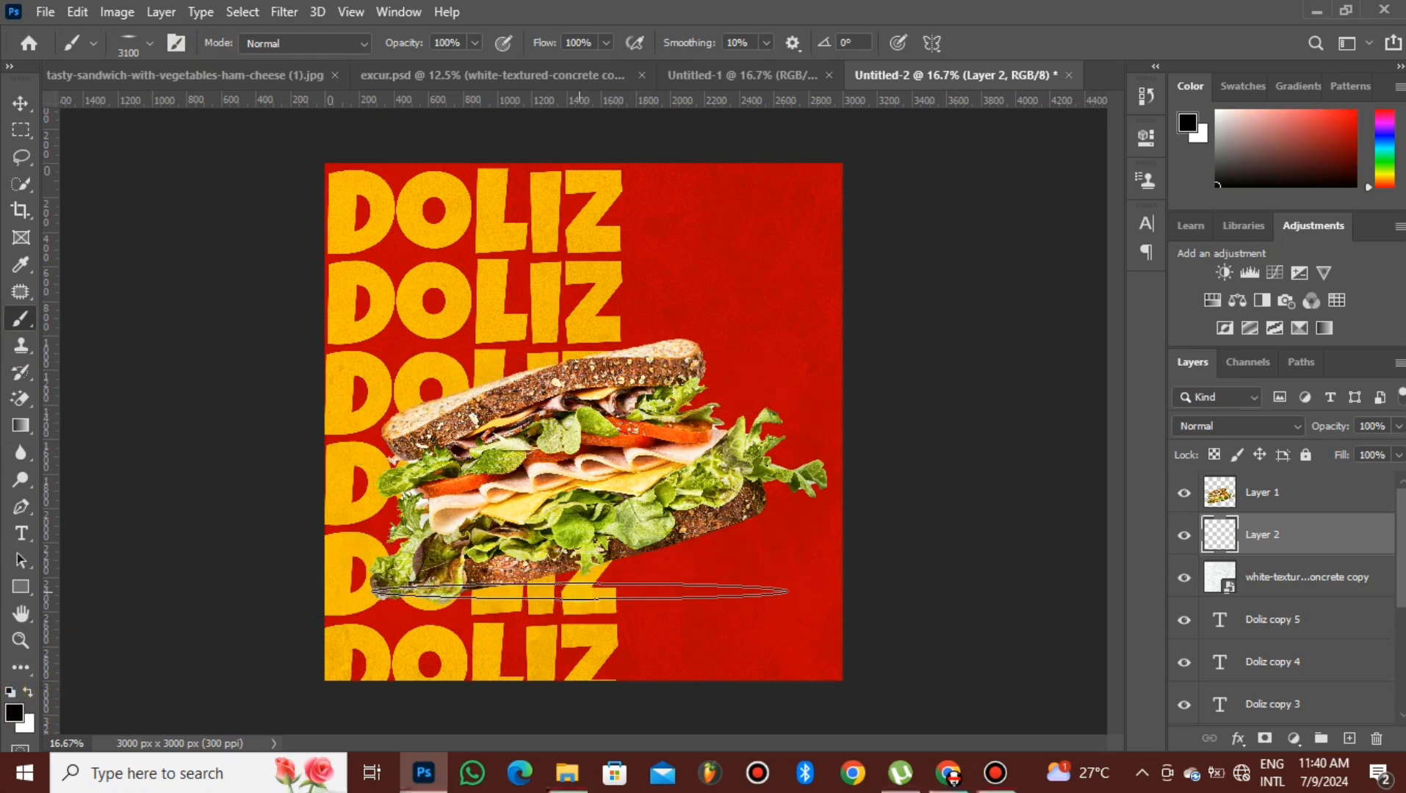
left_click(579, 592)
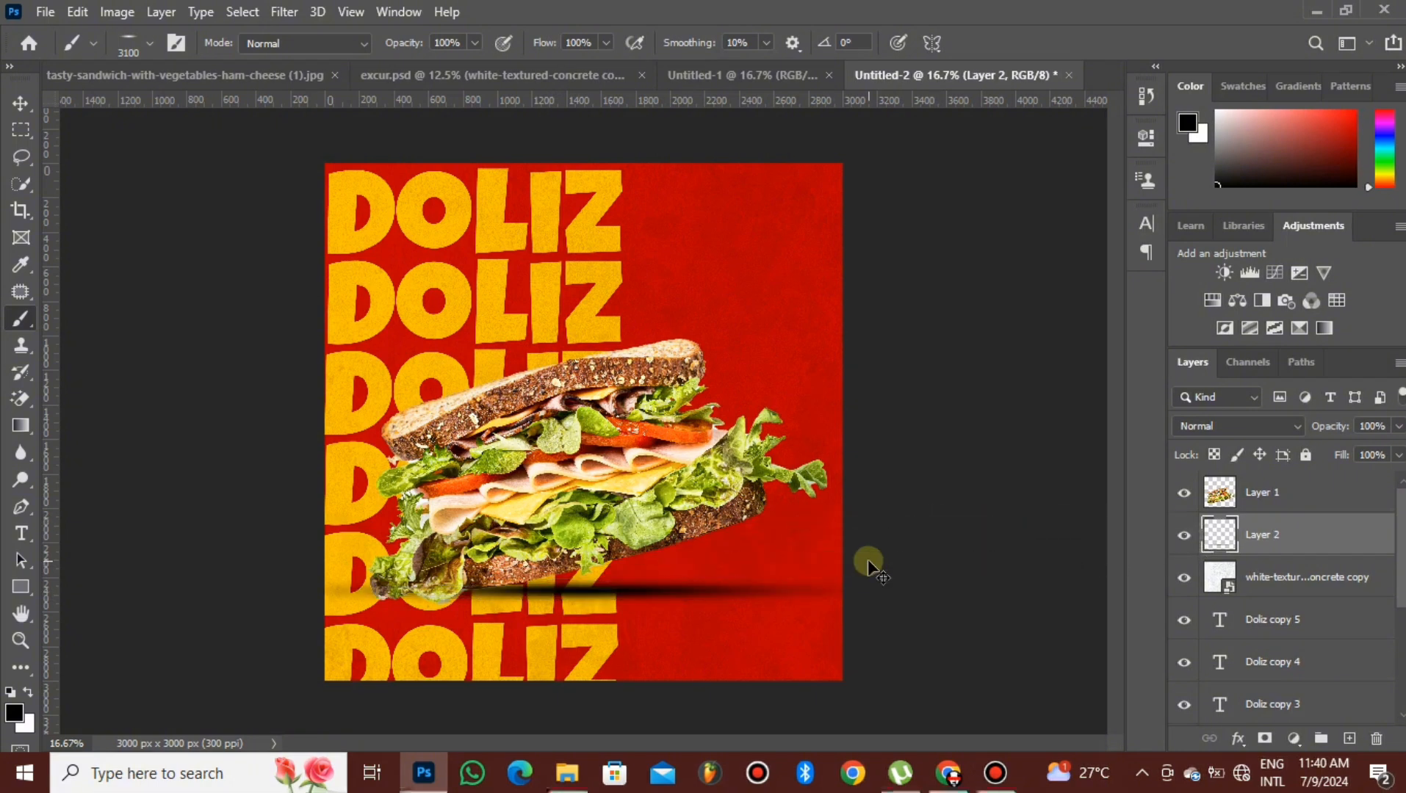
key("ctrl+z")
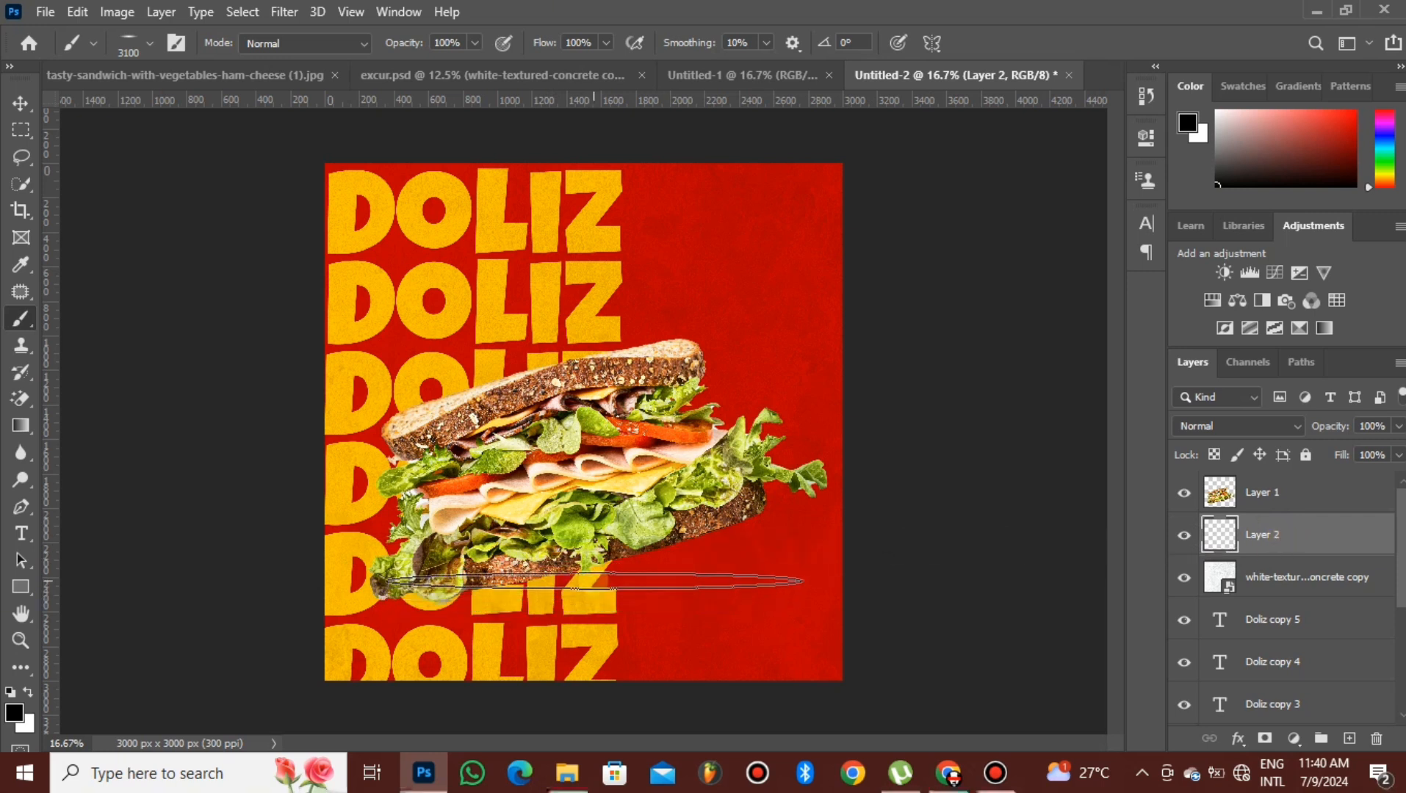
left_click(594, 581)
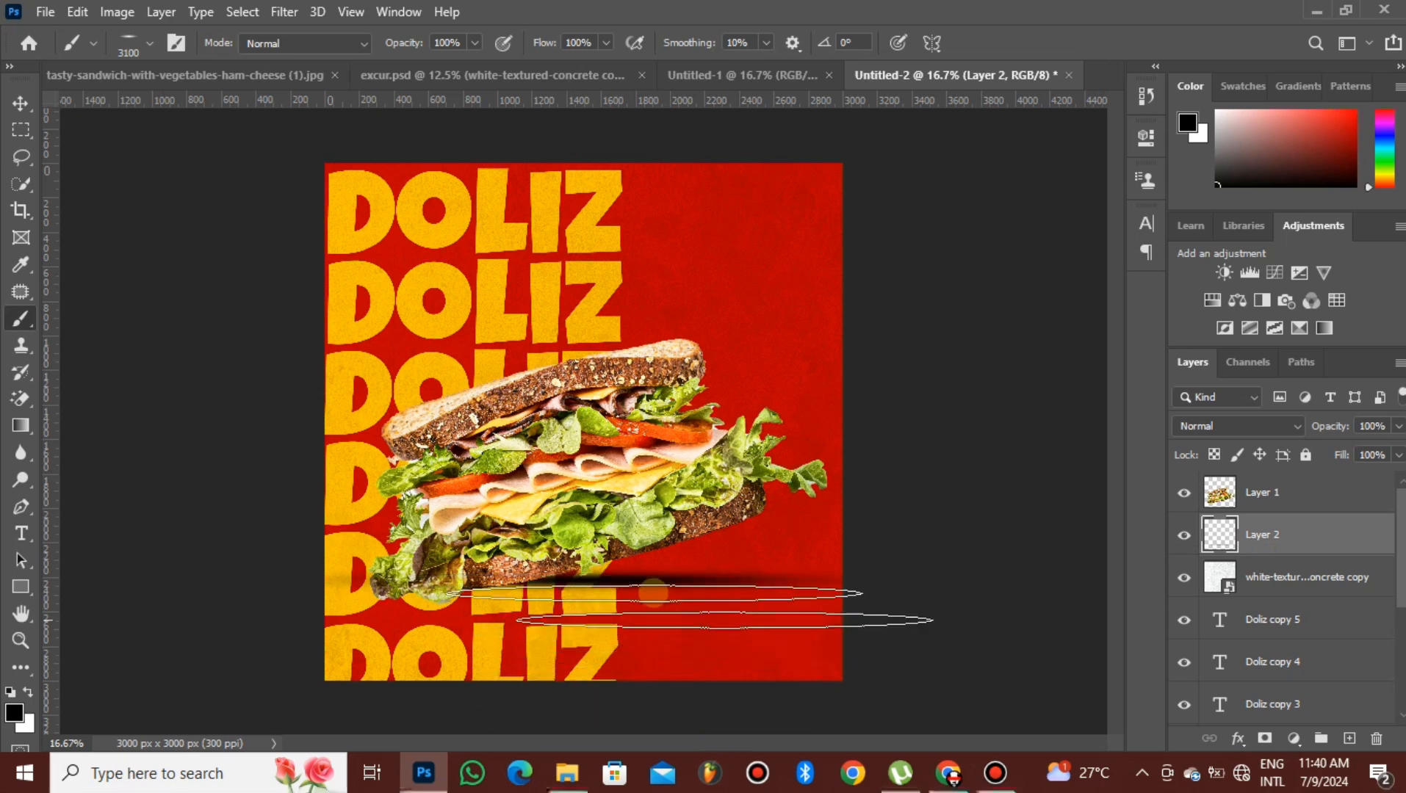
- Nudge the black shadow slightly down beneath the sandwich and deselect its layer
left_click(21, 100)
key("shift+Down")
key("shift+Down")
key("shift+Down")
key("shift+Up")
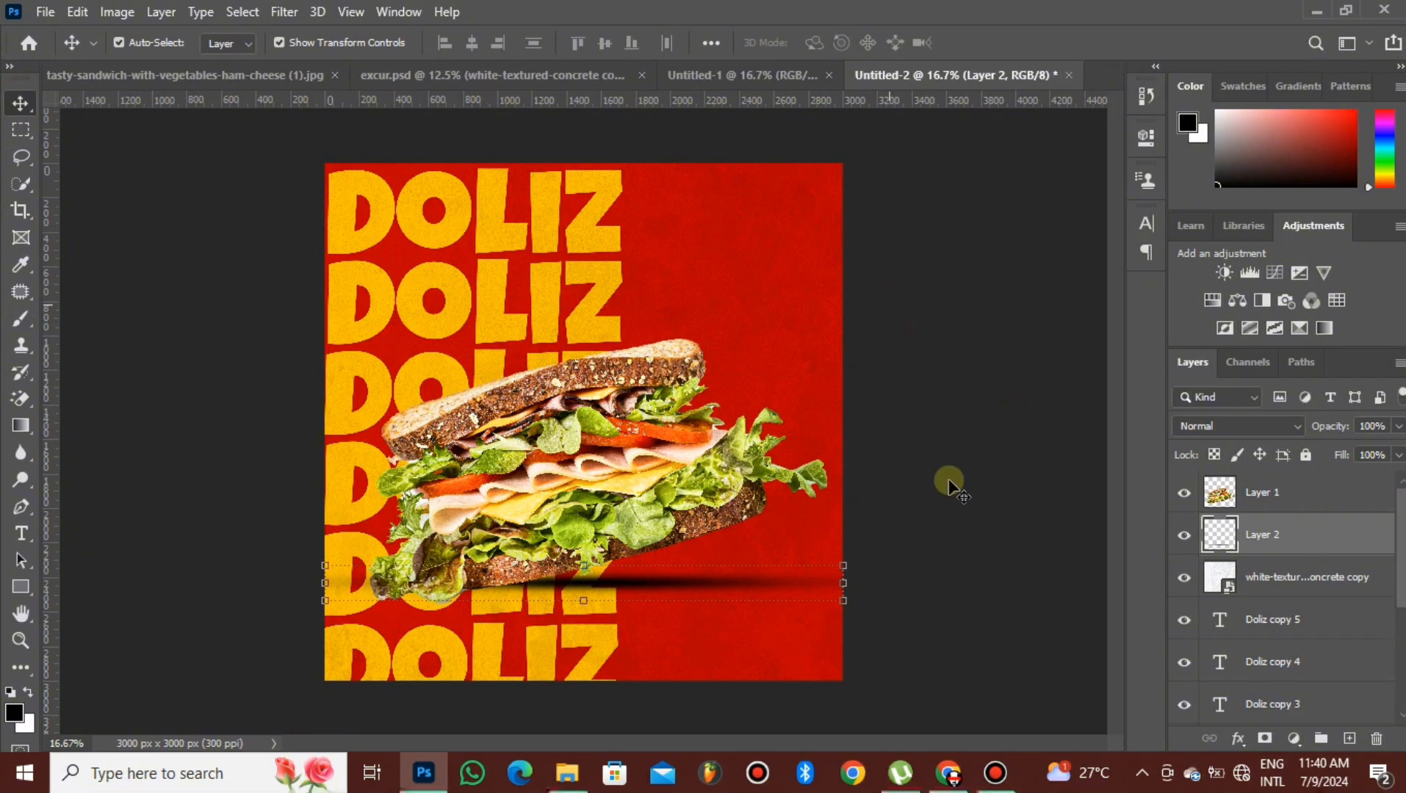
left_click(804, 445)
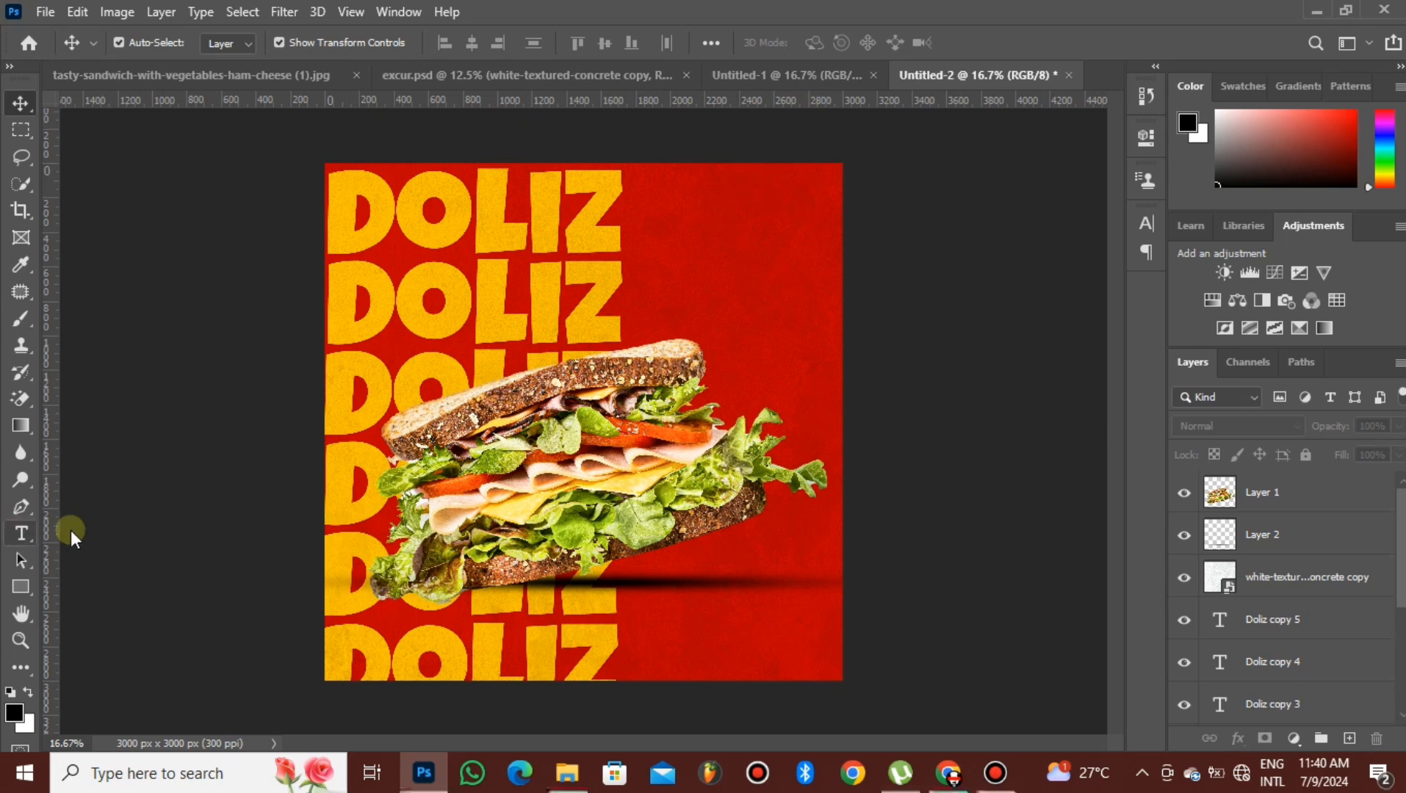
- Add the text DOLIZ in white 14 pt Luckiest Guy on the empty red area beside the yellow rows
left_click(20, 531)
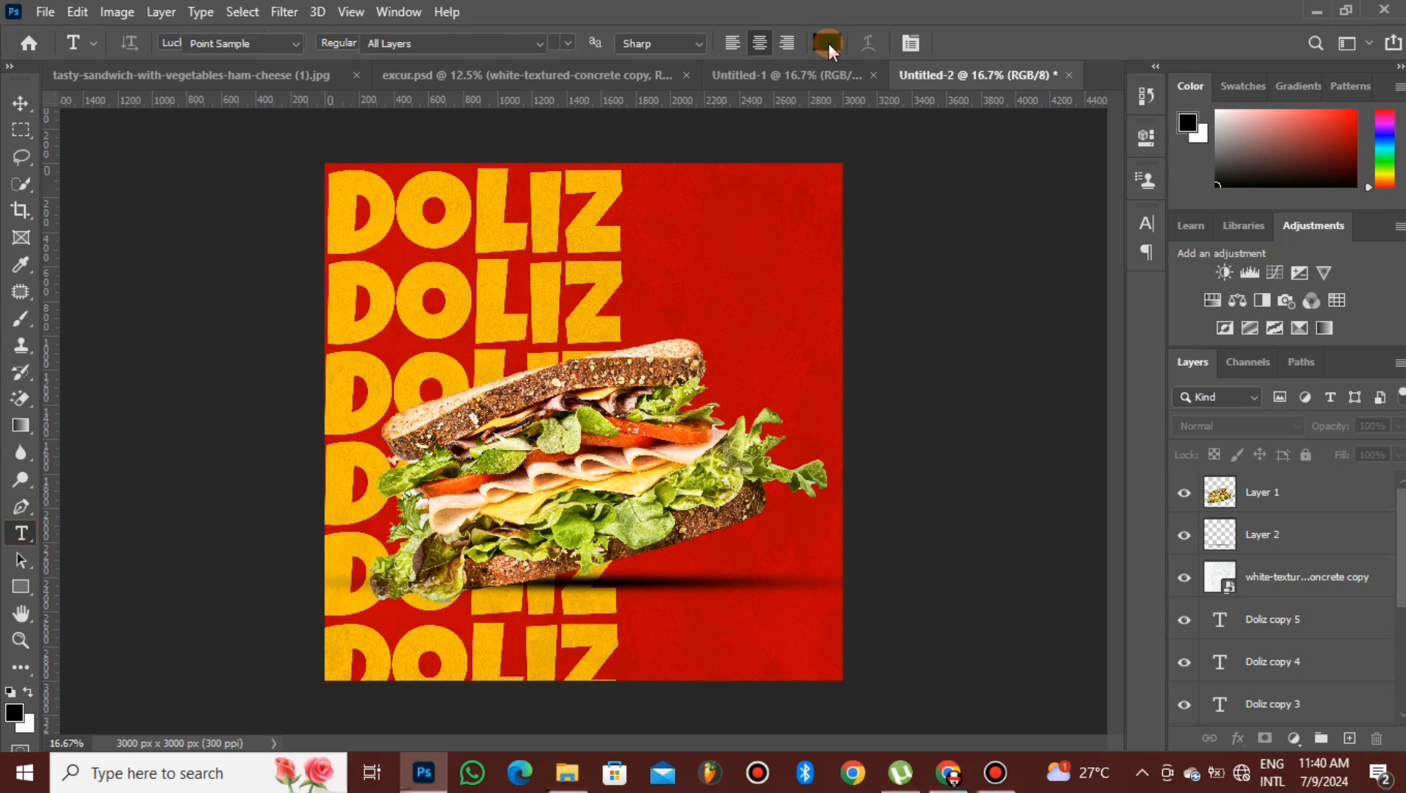
left_click(828, 43)
left_click(861, 396)
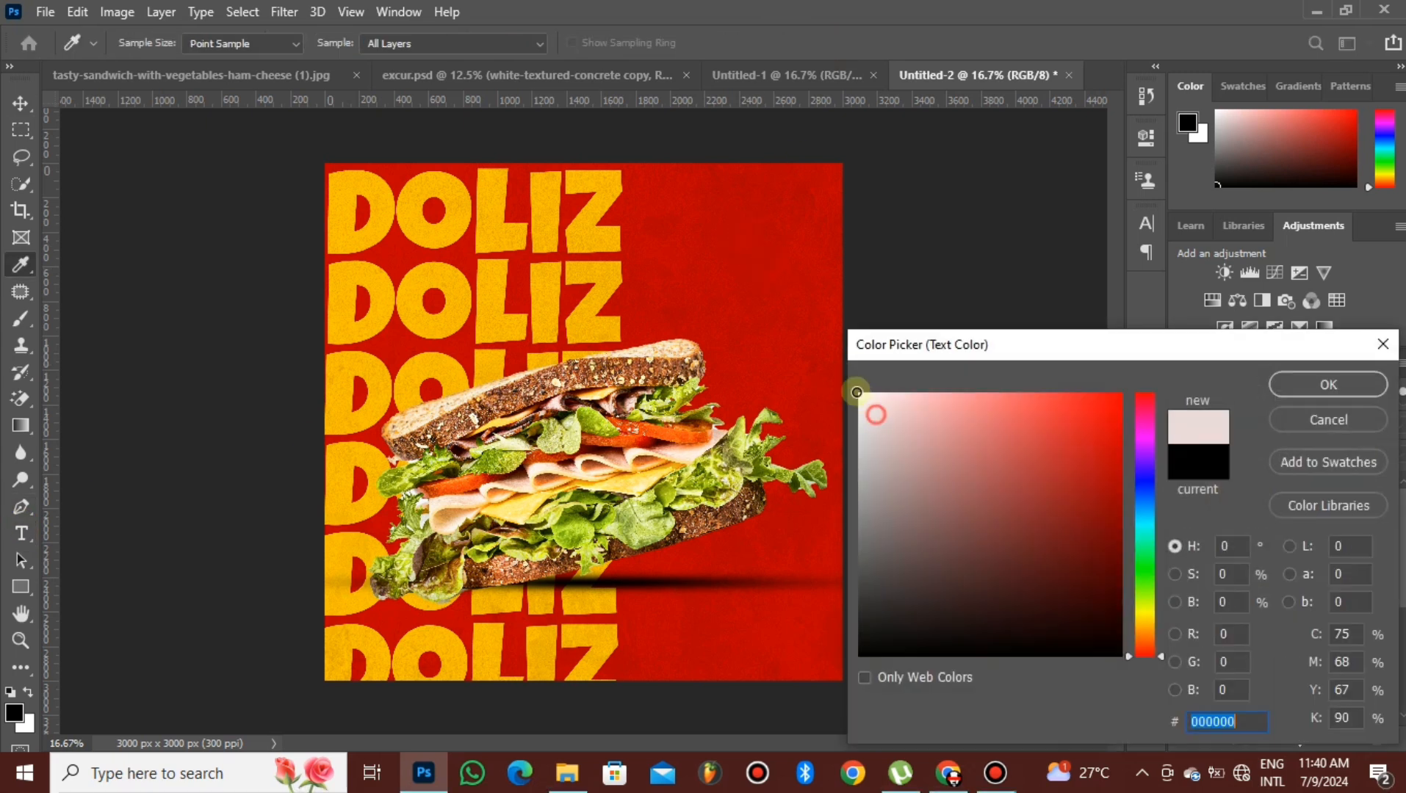
left_click(1315, 384)
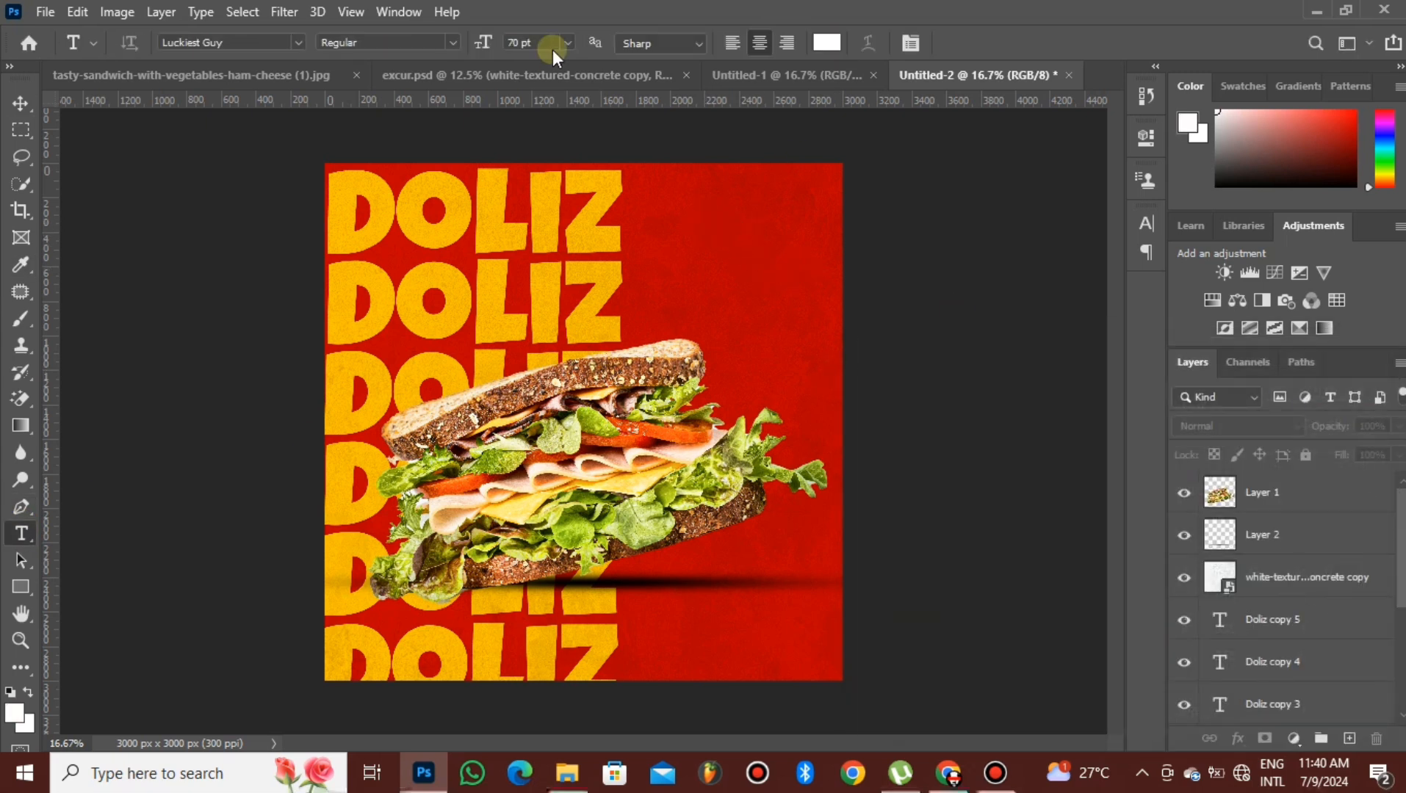
left_click_drag(485, 42, 427, 49)
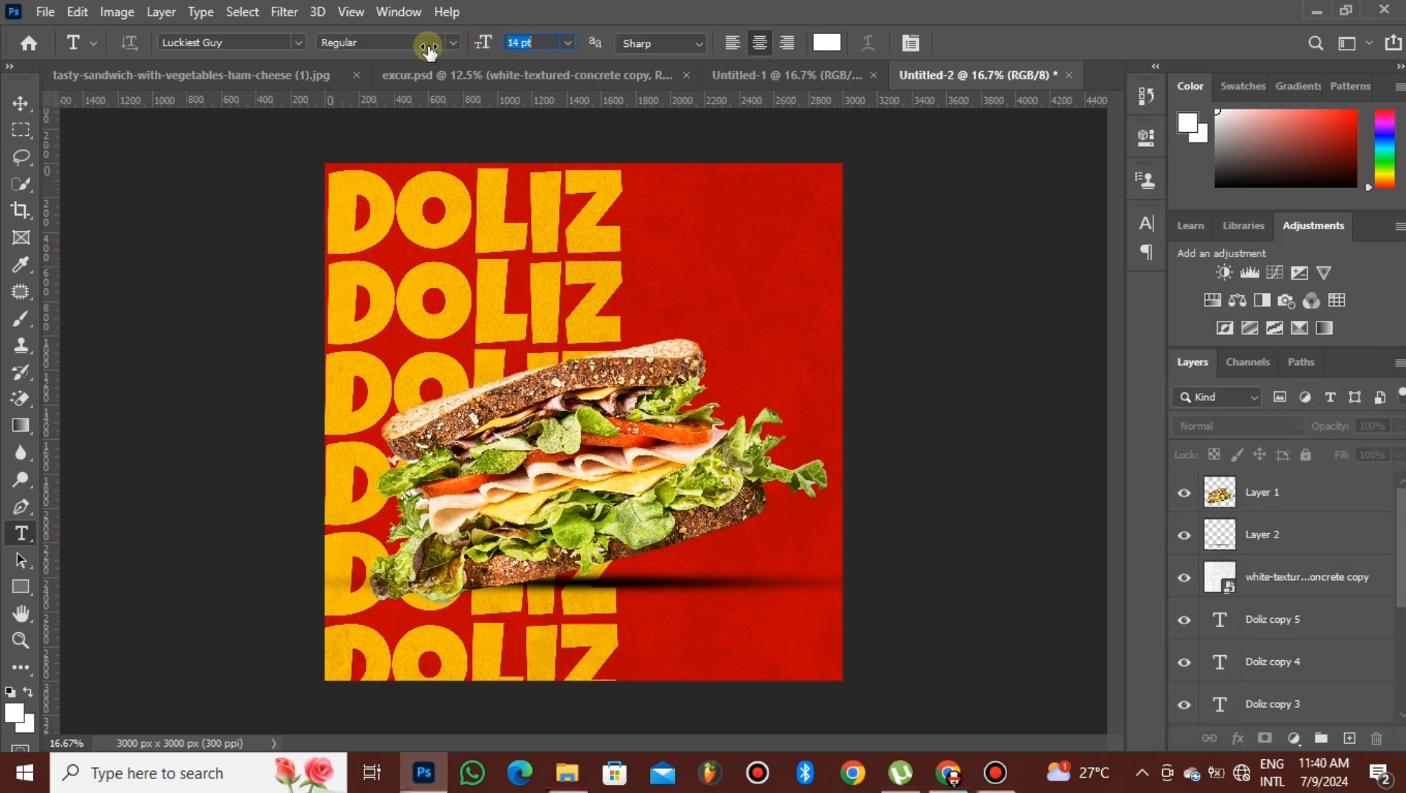
left_click(699, 243)
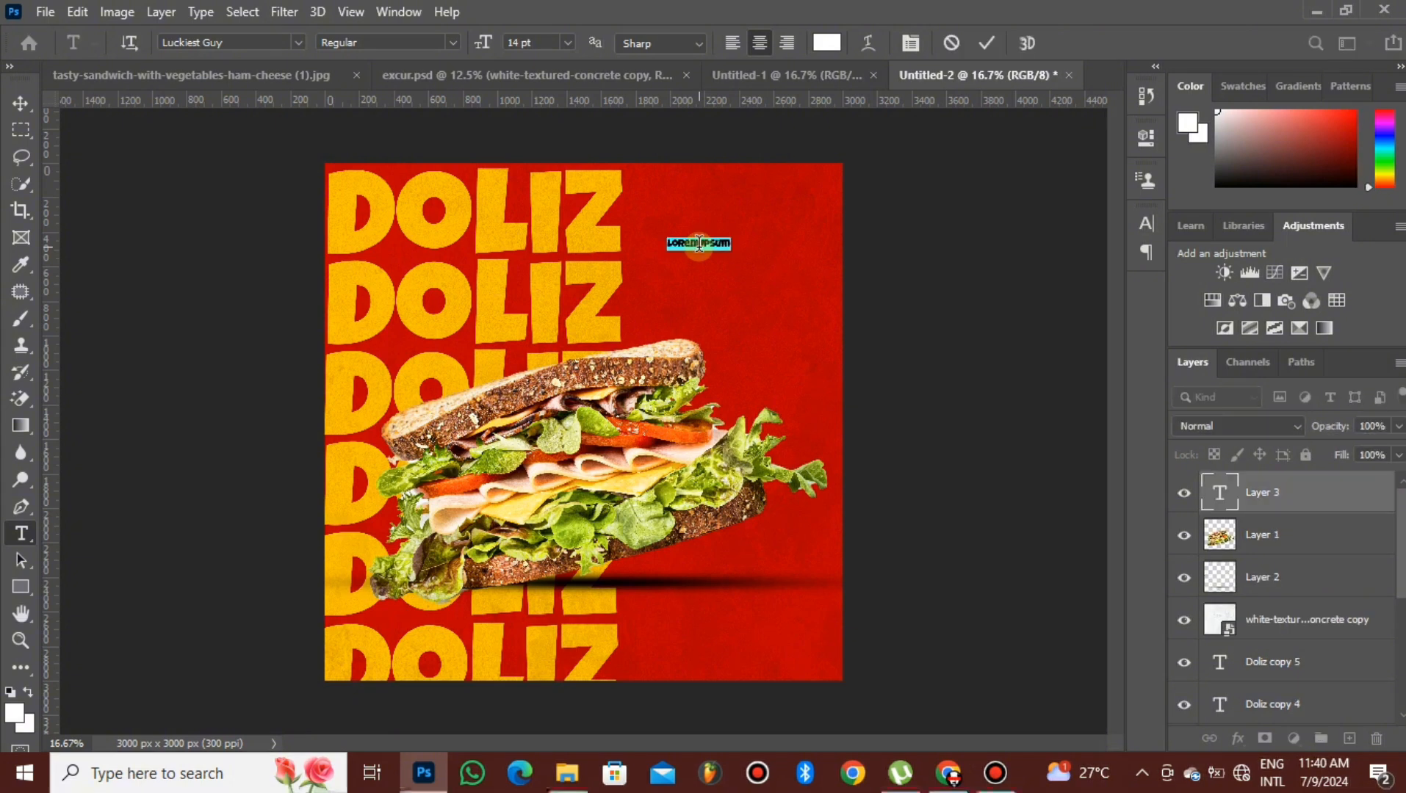
key("BackSpace")
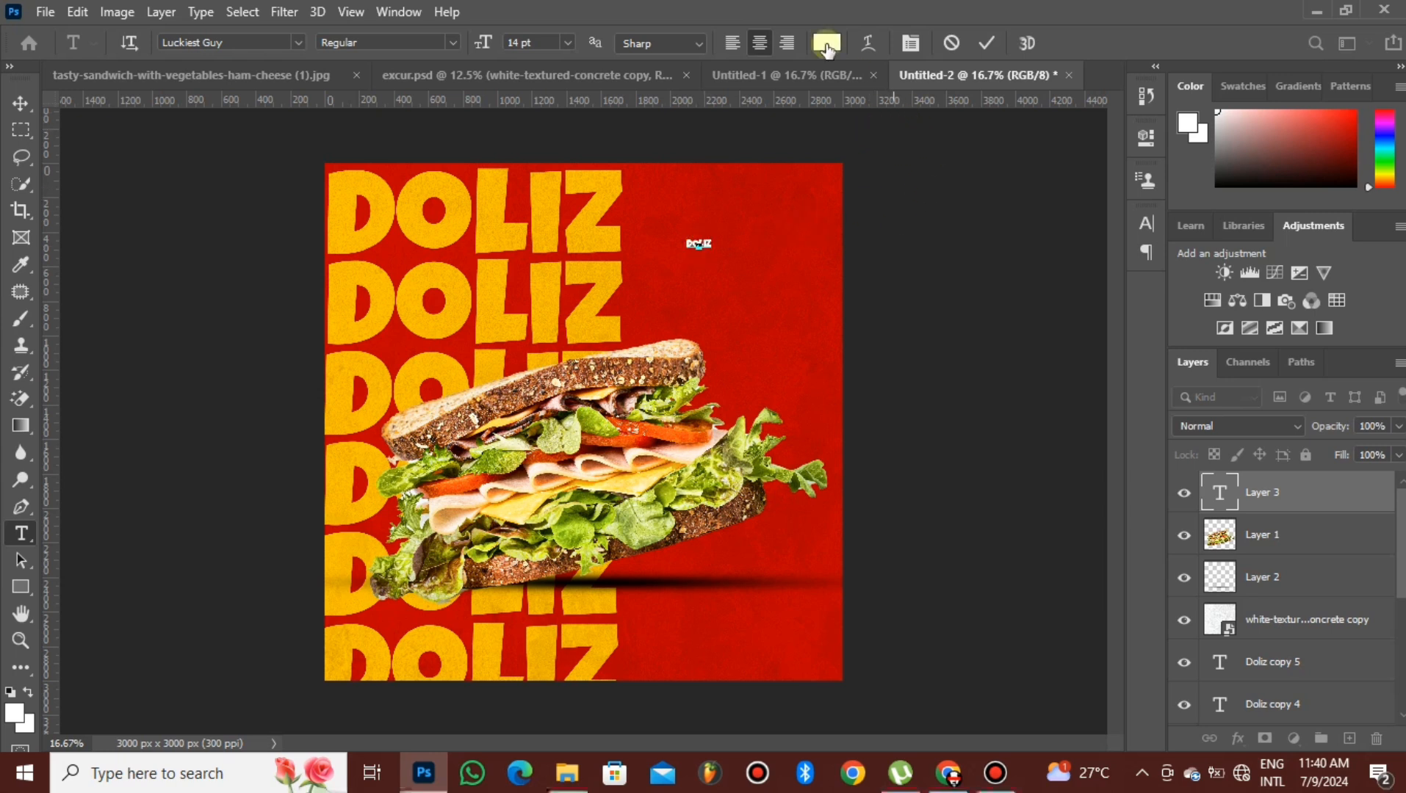
left_click(987, 42)
- Enlarge the white DOLIZ text to 84 pt and move it to the canvas's upper-right area
left_click_drag(477, 42, 554, 36)
left_click(21, 103)
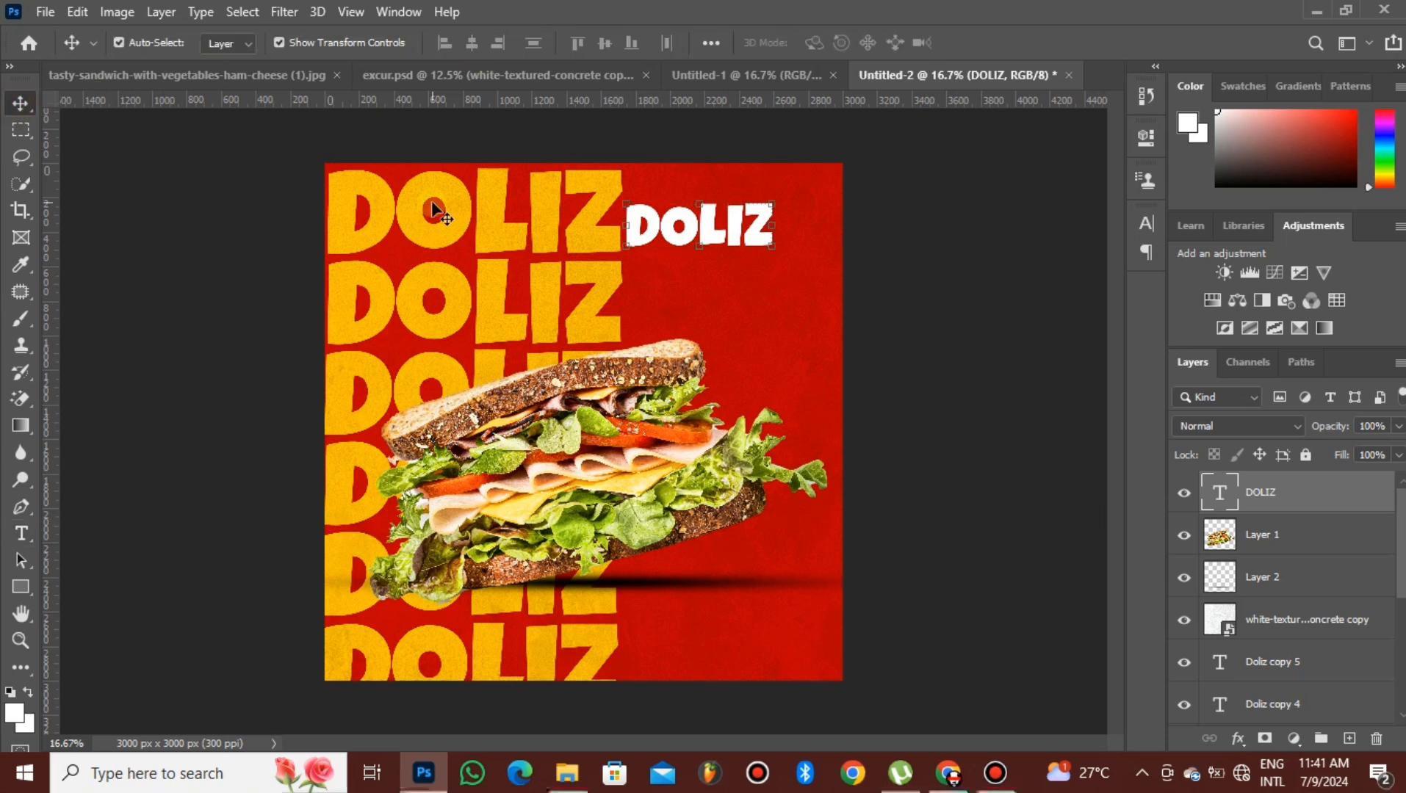
left_click_drag(742, 228, 782, 213)
- Add a second line reading "Delight" beneath DOLIZ in the same white text layer
left_click(20, 534)
left_click(808, 211)
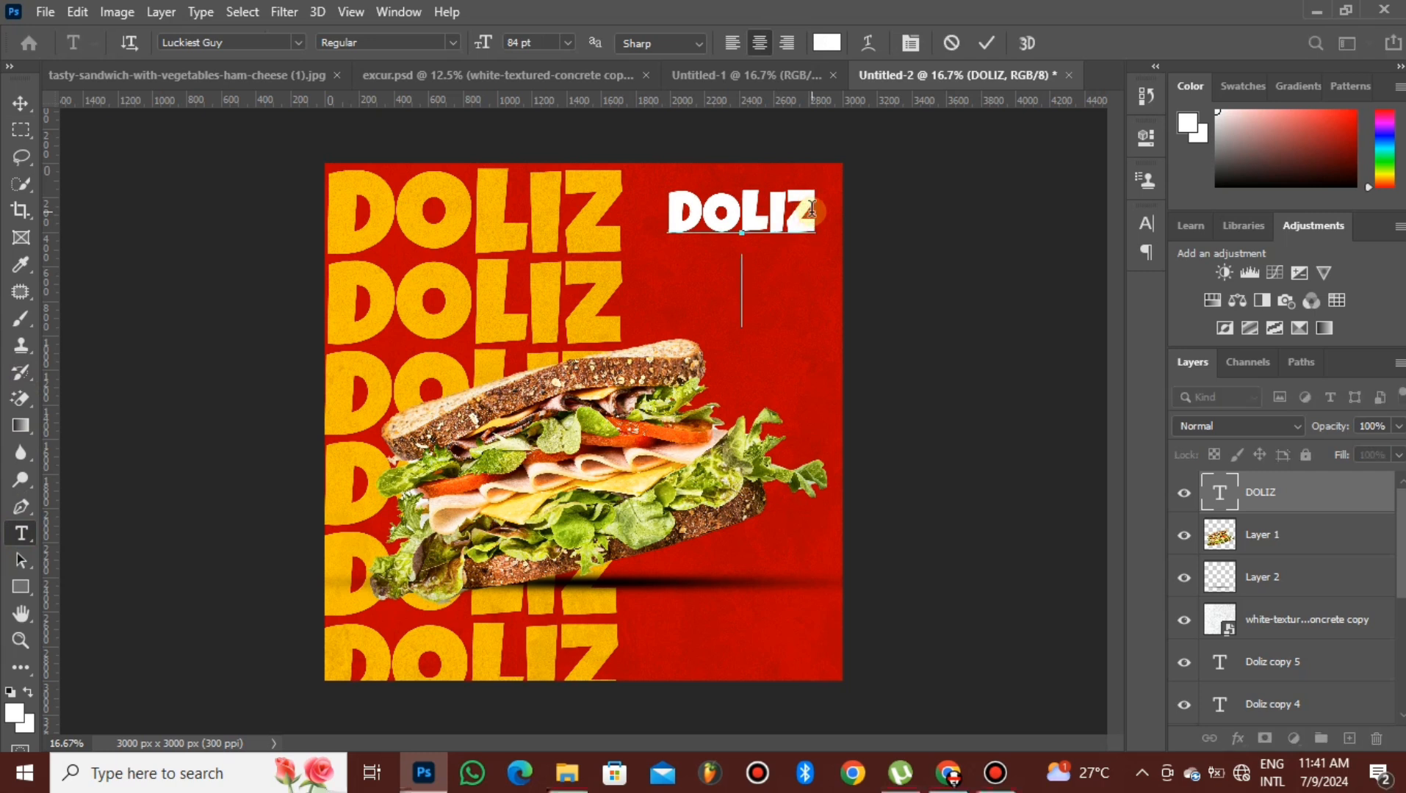
type("Deli")
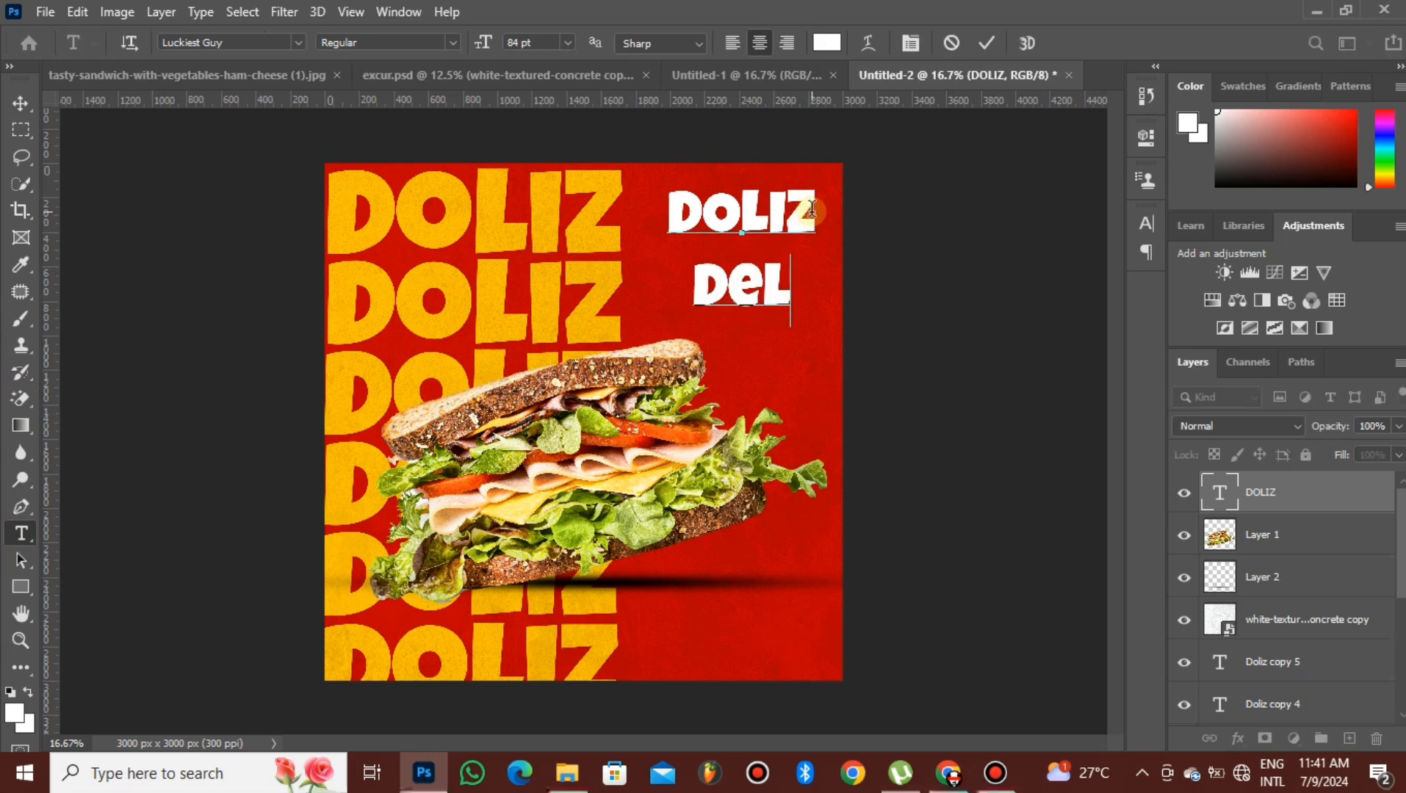
type("ght")
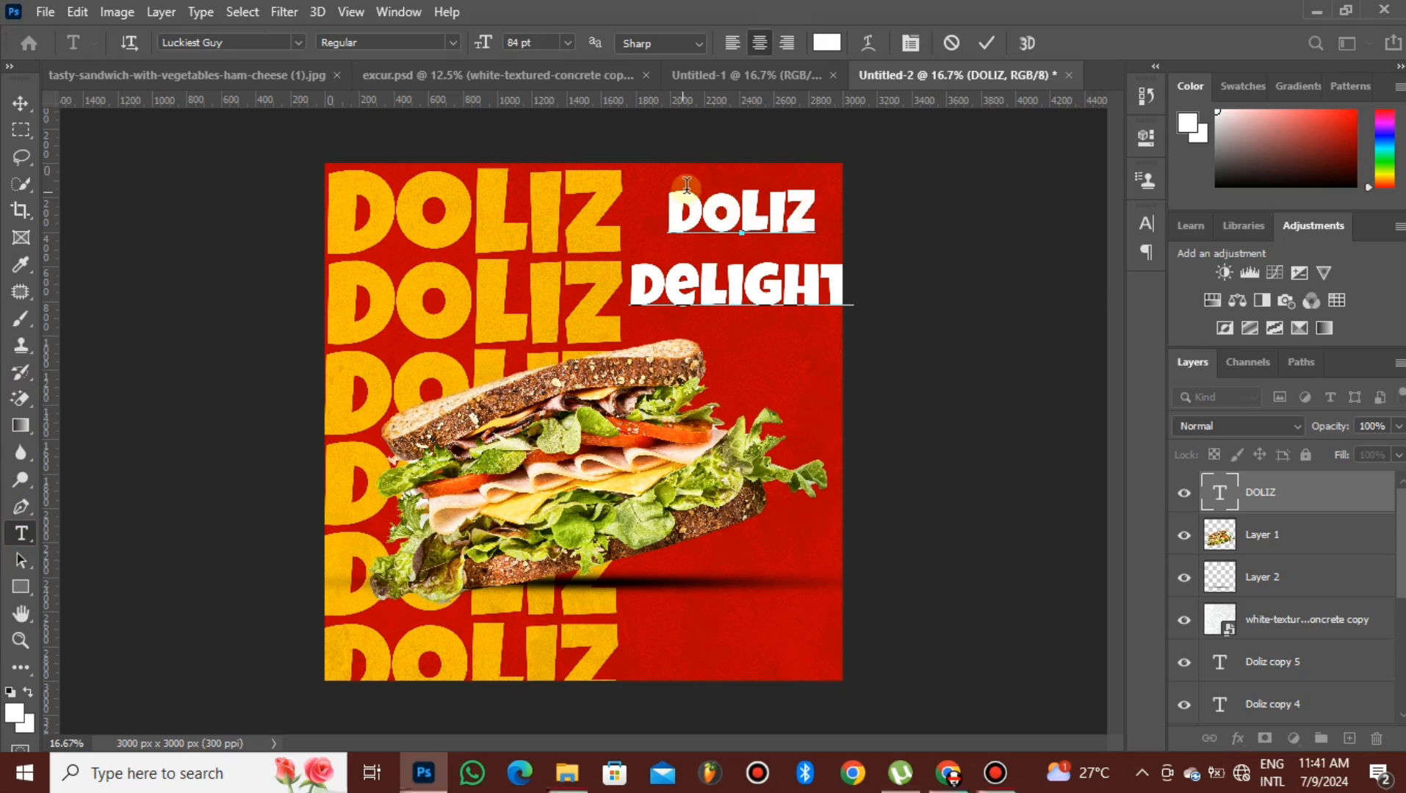
key("BackSpace")
key("BackSpace")
key("BackSpace")
key("BackSpace")
key("BackSpace")
key("BackSpace")
type("e")
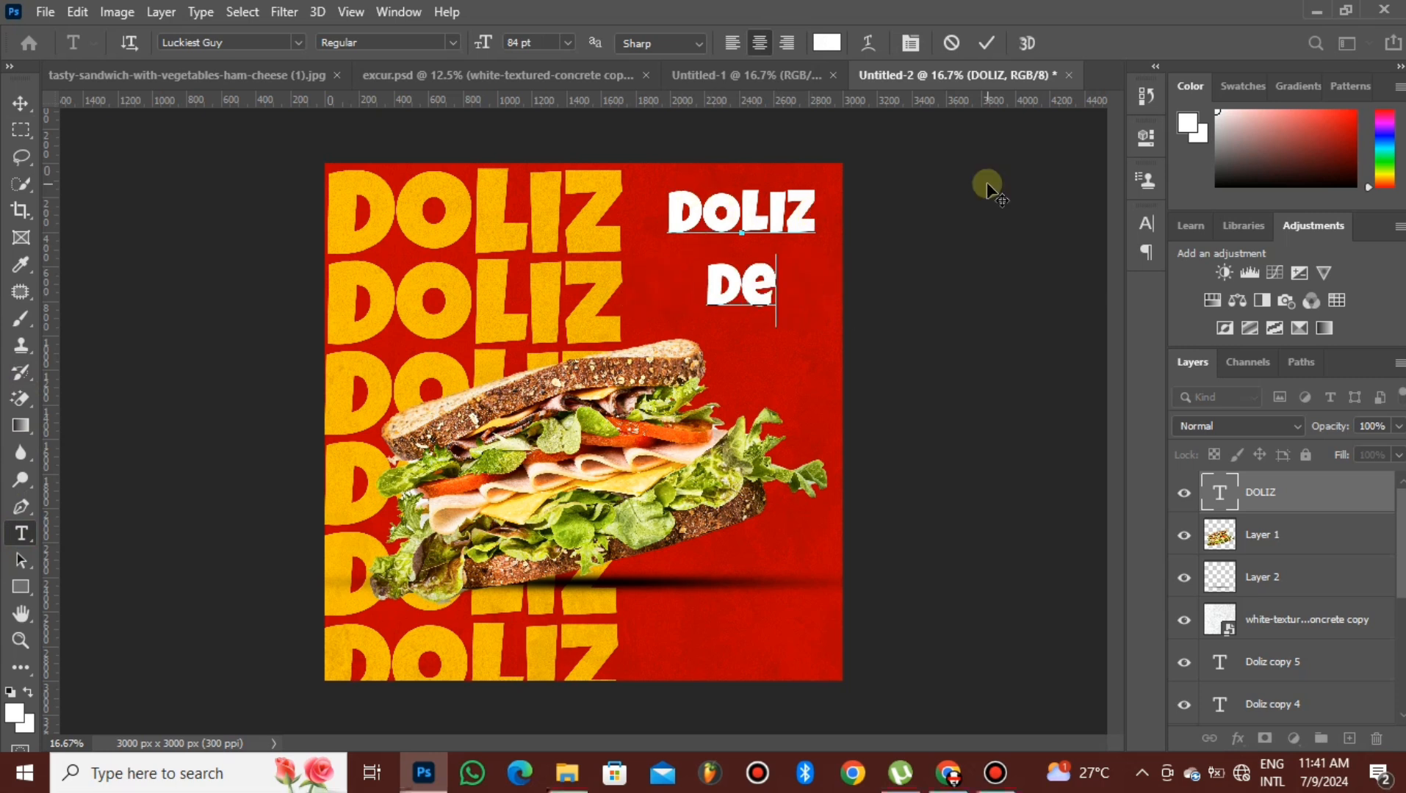
type("ligh")
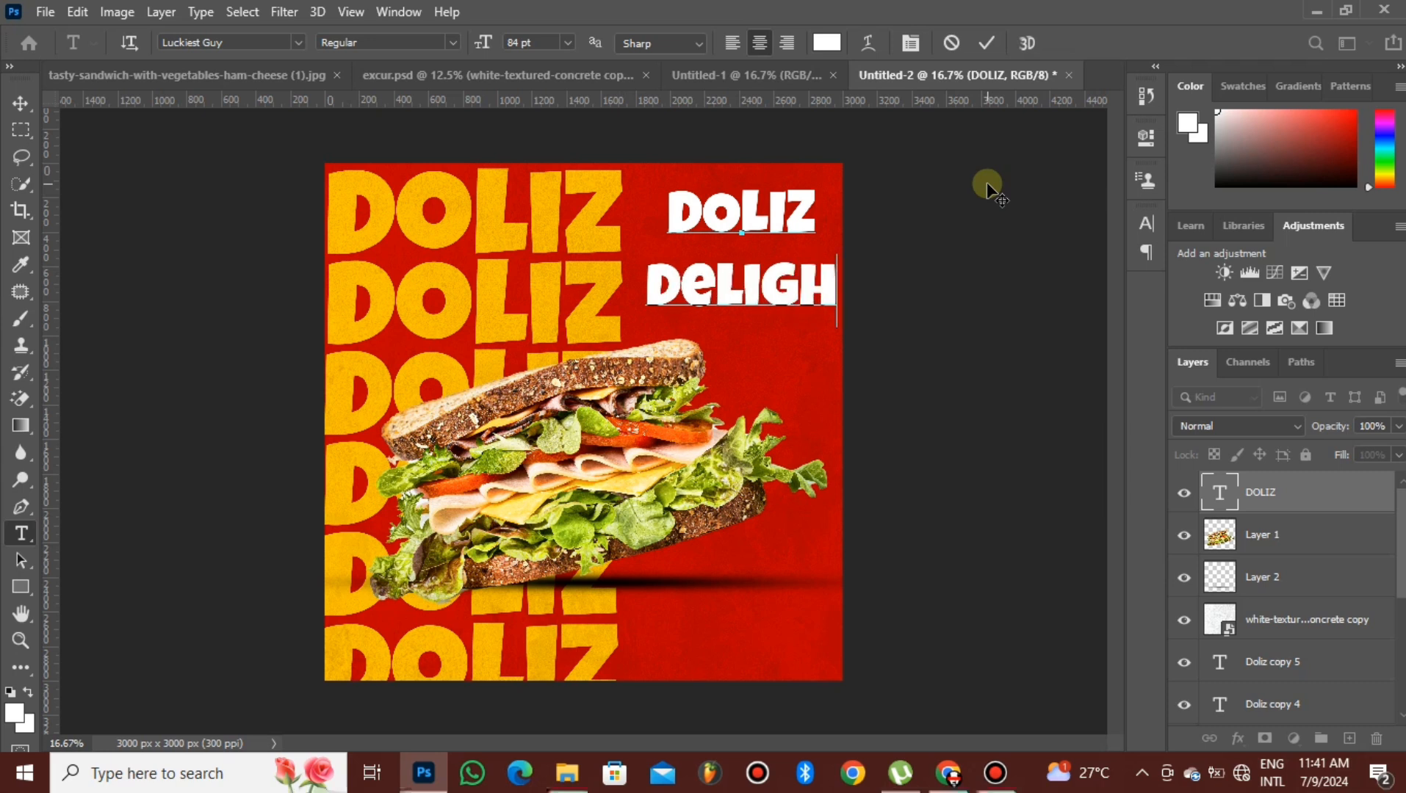
type("t")
key("BackSpace")
type("t")
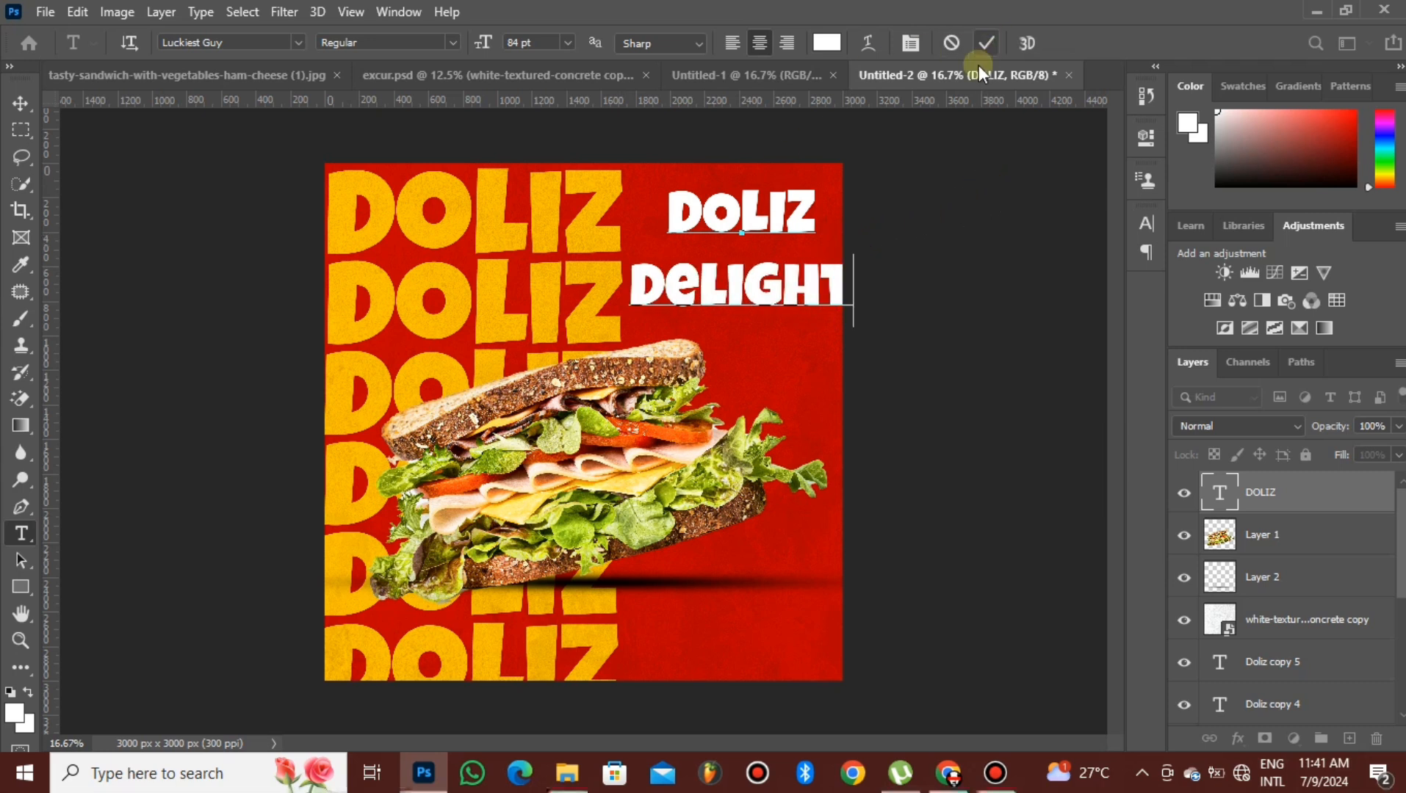
- Reduce the word Delight to 55 pt so it matches the width of DOLIZ above it
left_click_drag(632, 283, 675, 285)
left_click_drag(787, 272, 888, 274)
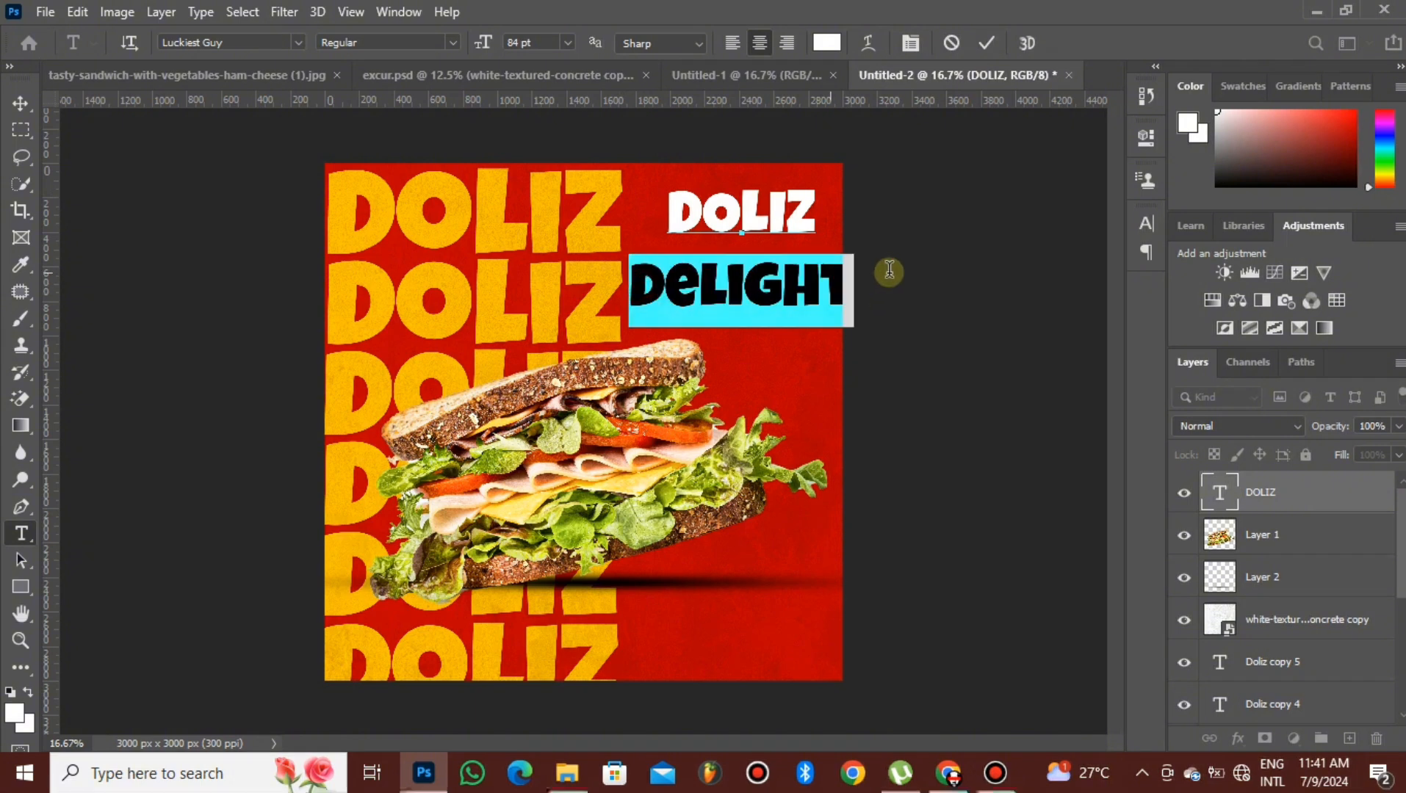
left_click_drag(479, 44, 291, 46)
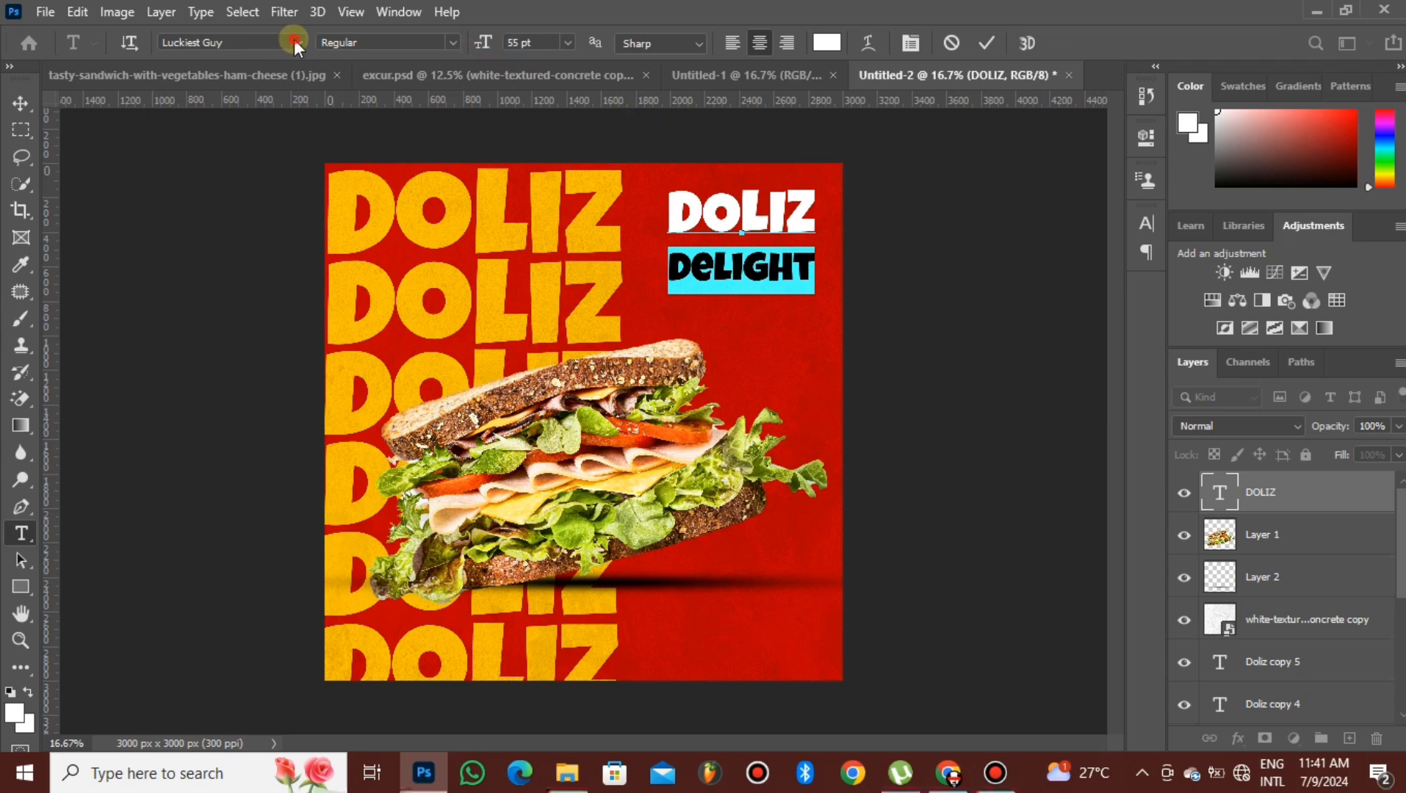
- Set the word Delight in the Krinkes Decor script font and commit the text edit
left_click(295, 41)
left_click(259, 125)
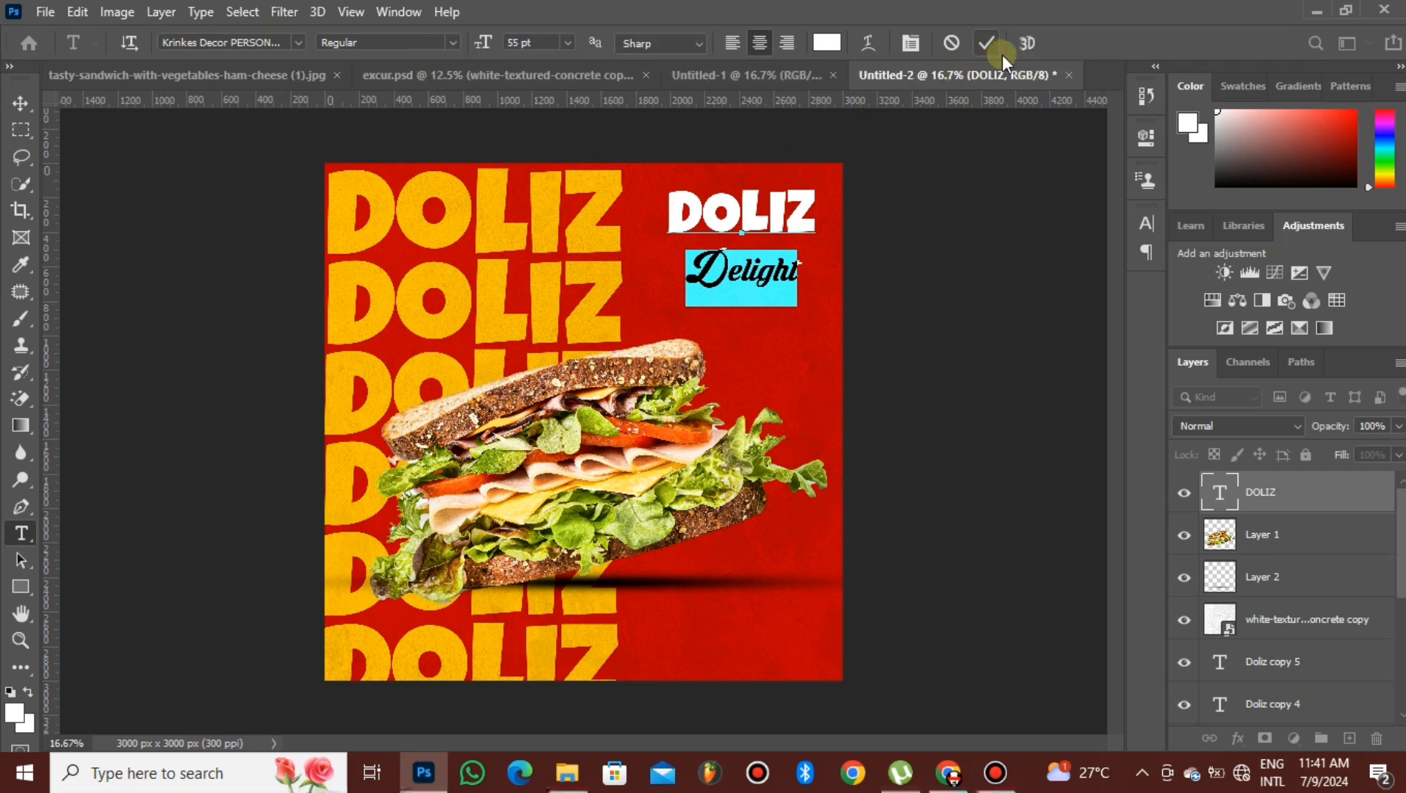
left_click(986, 47)
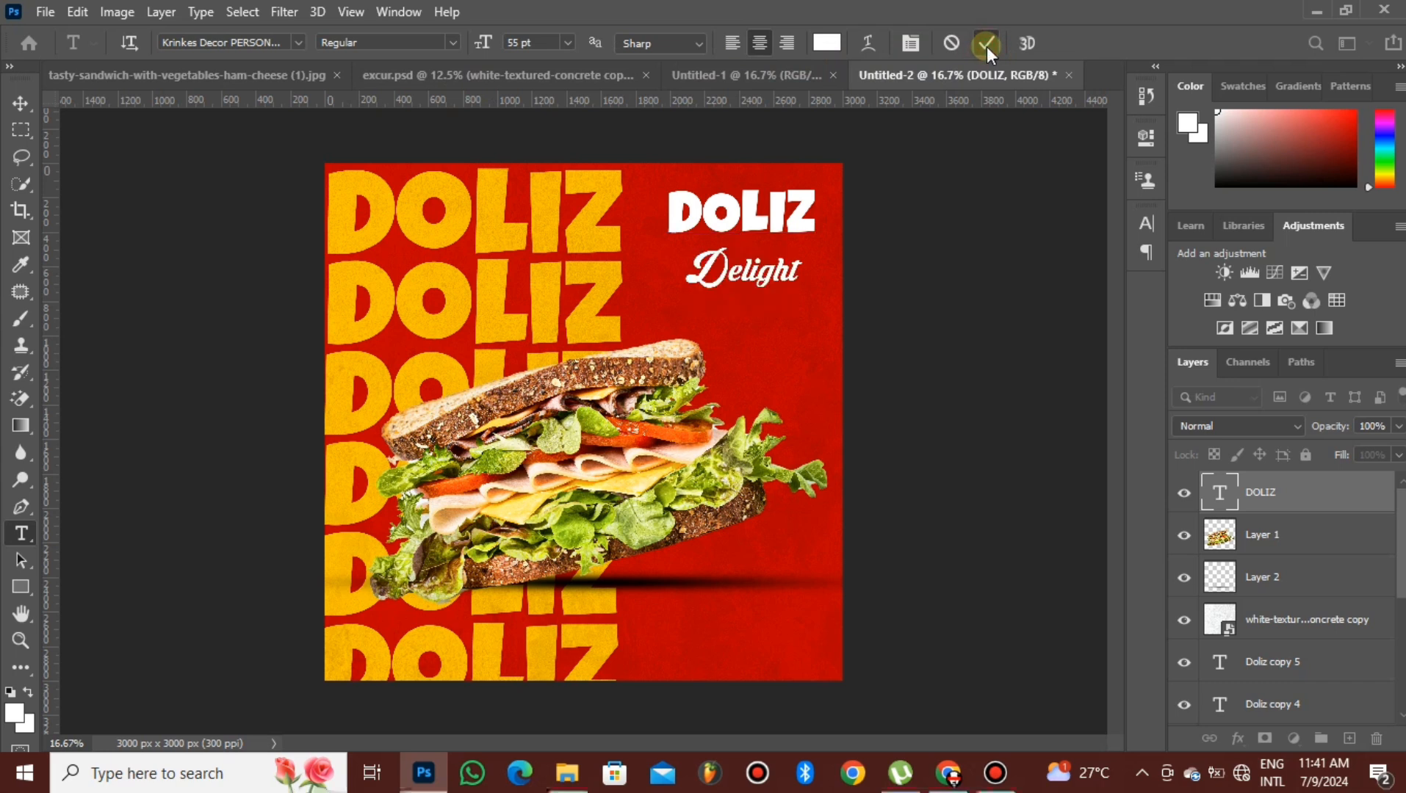
- Tighten the line spacing of the DOLIZ Delight title by setting its leading to 48 pt
left_click(1141, 225)
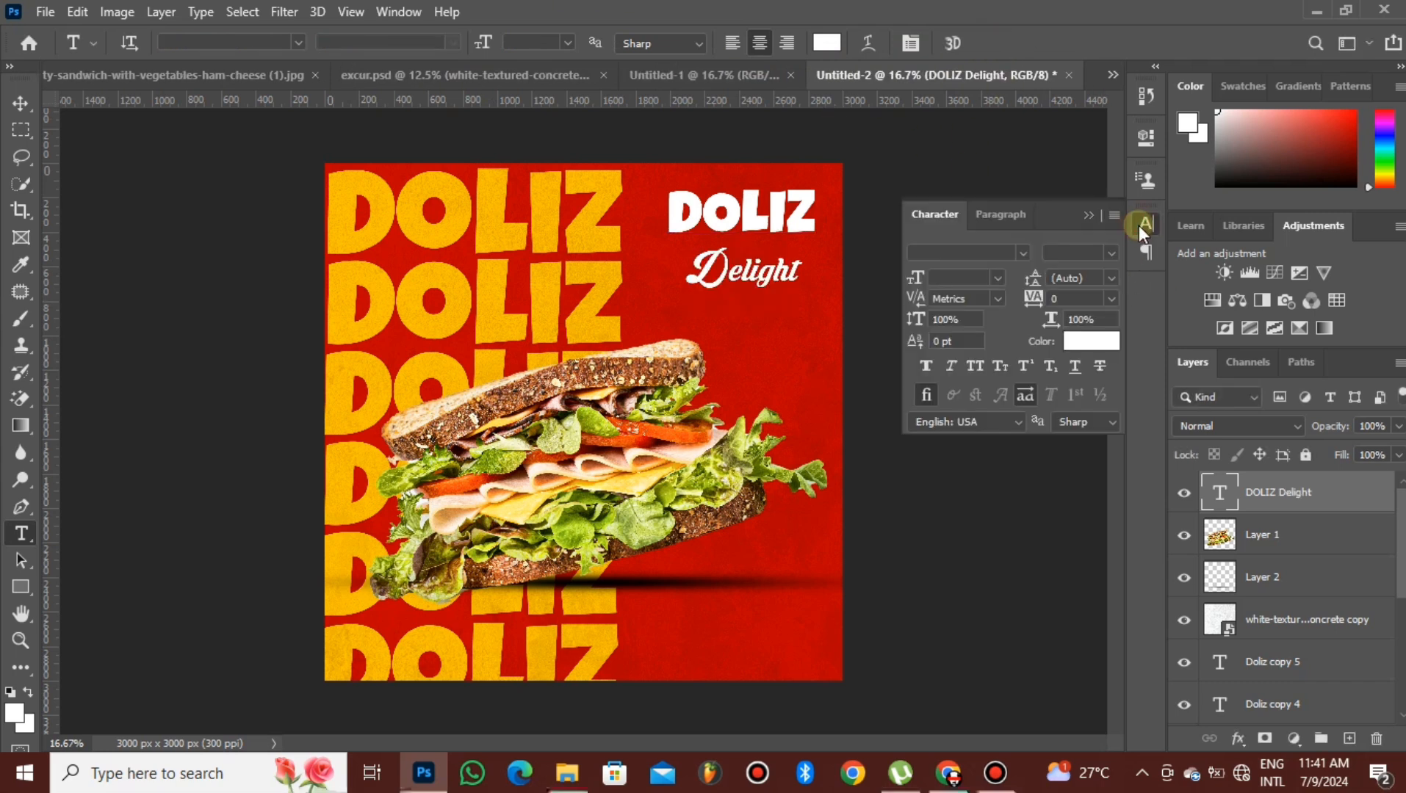
left_click(1113, 278)
left_click(1073, 459)
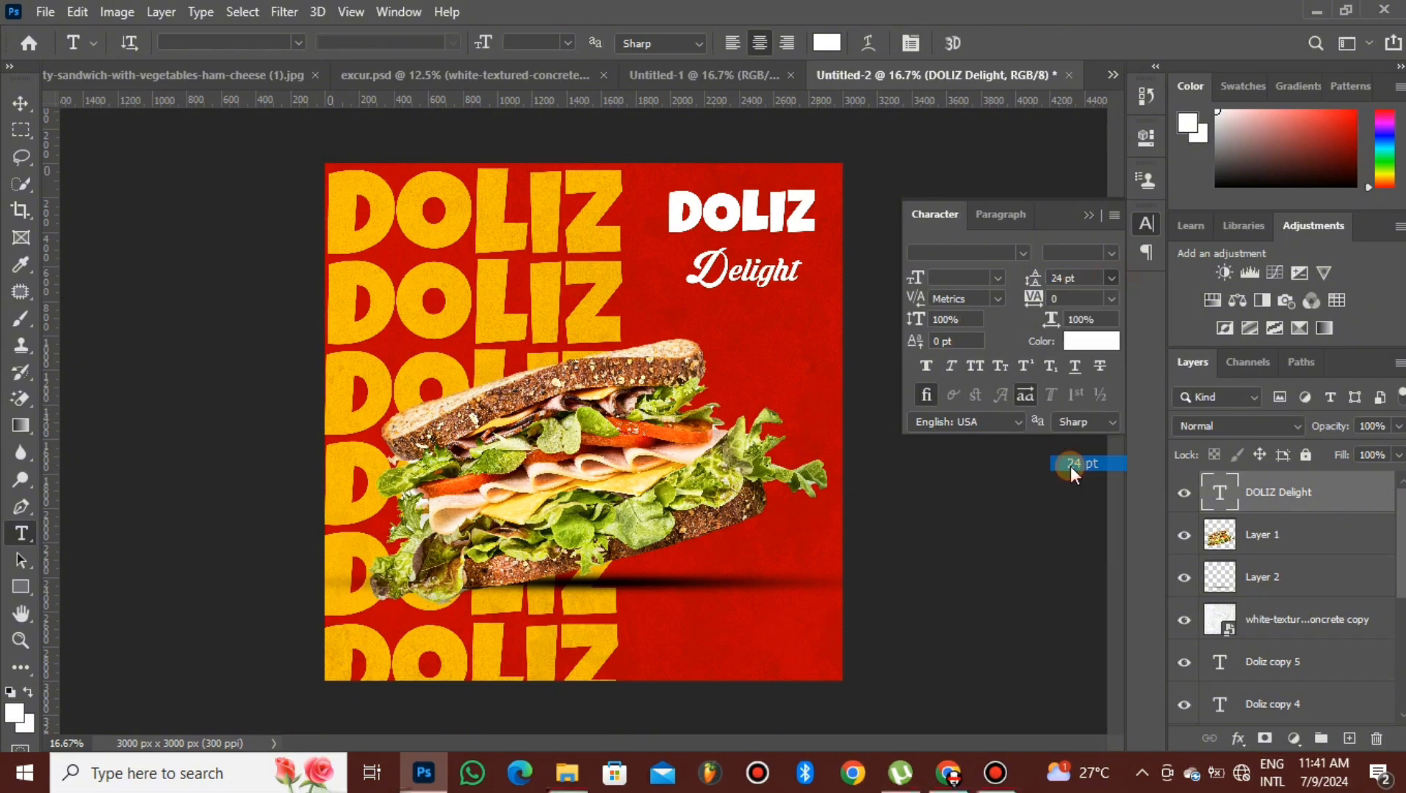
left_click(1112, 252)
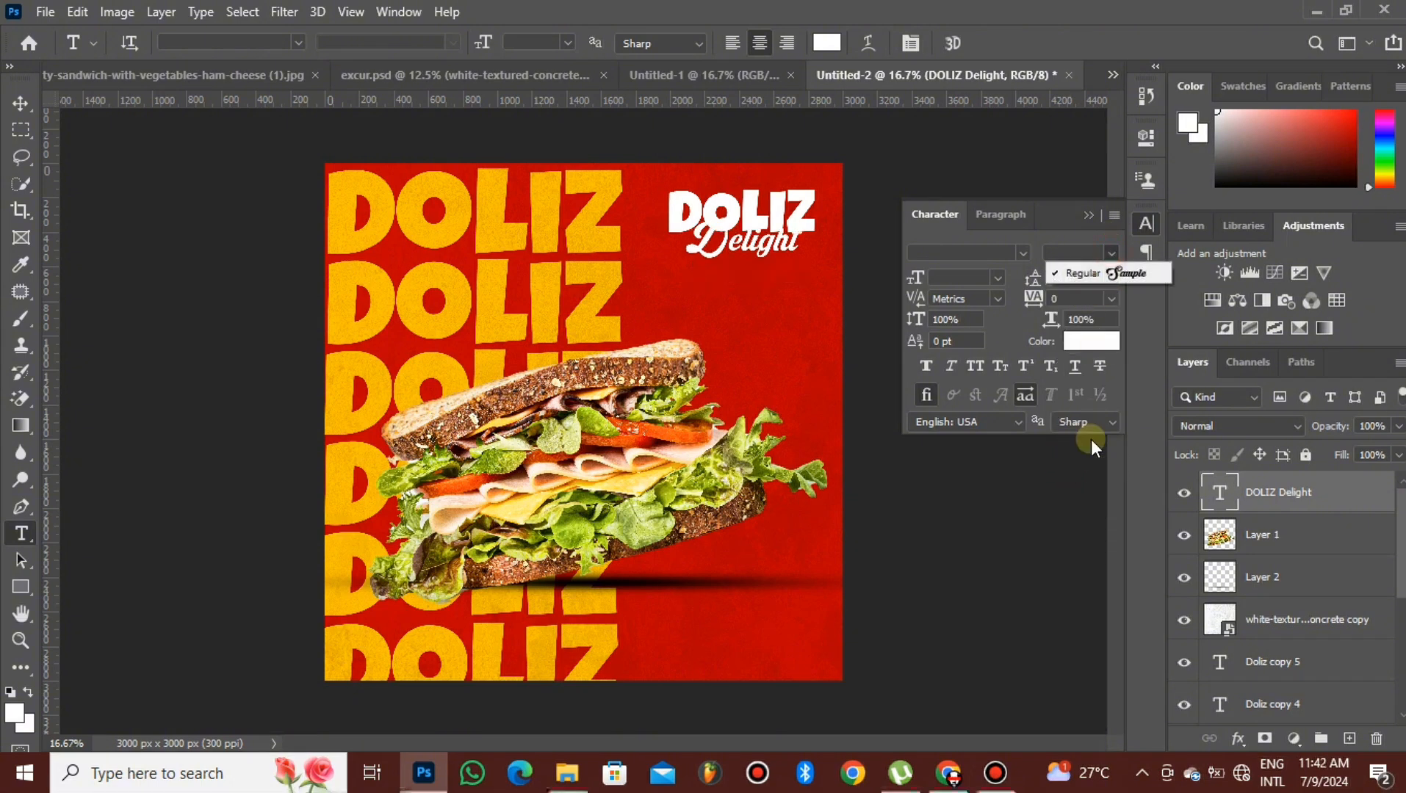
left_click(1109, 251)
left_click(1109, 251)
left_click(1110, 251)
left_click(1111, 277)
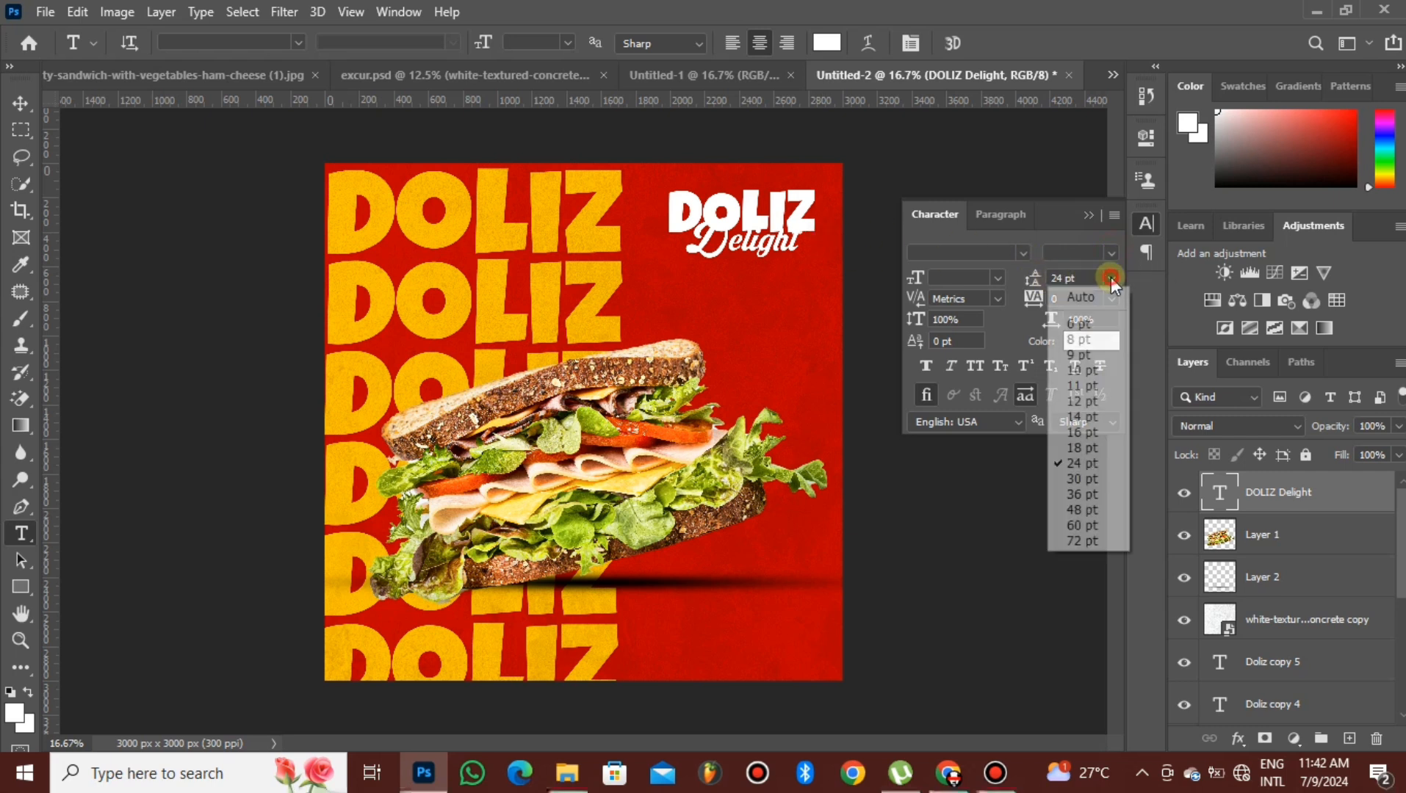
left_click(1072, 510)
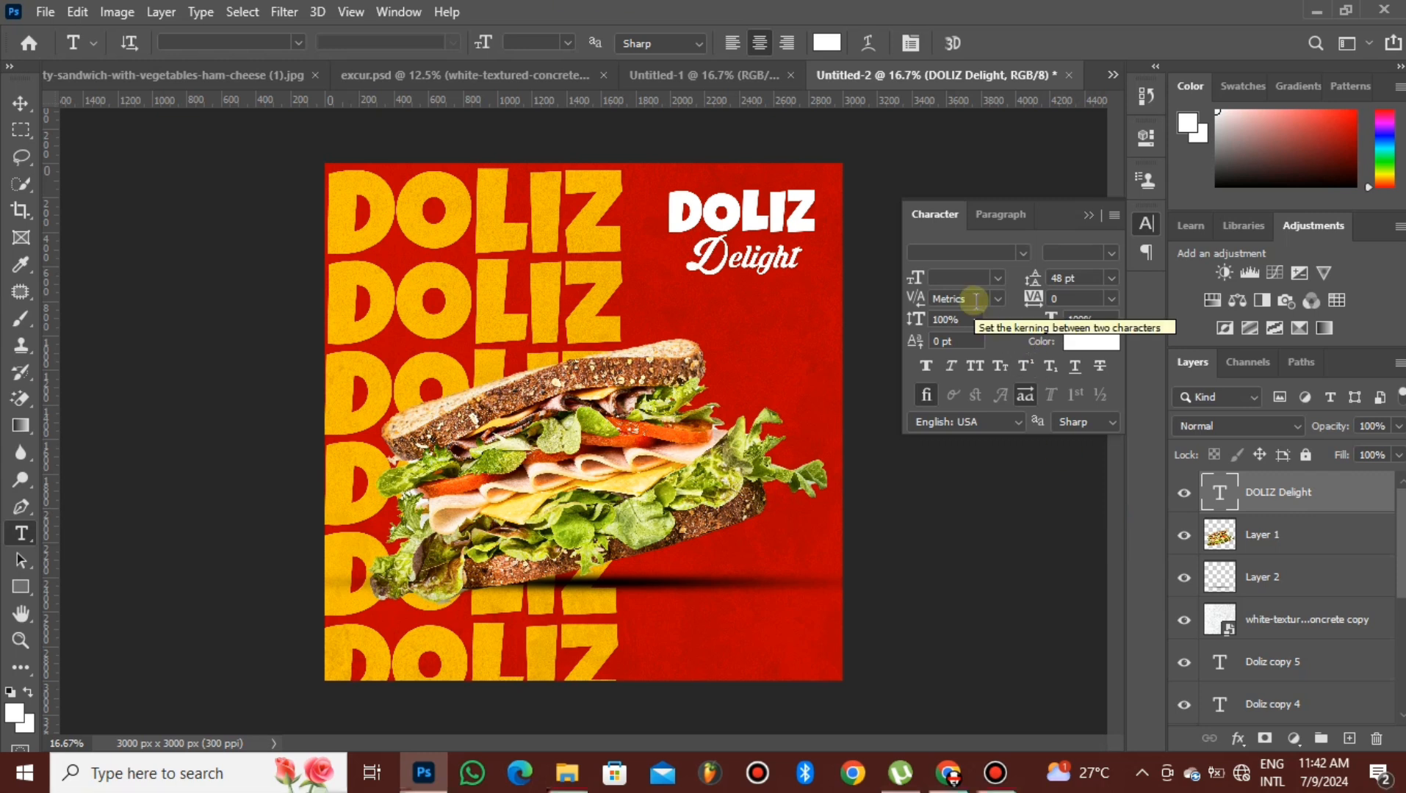
left_click(1088, 218)
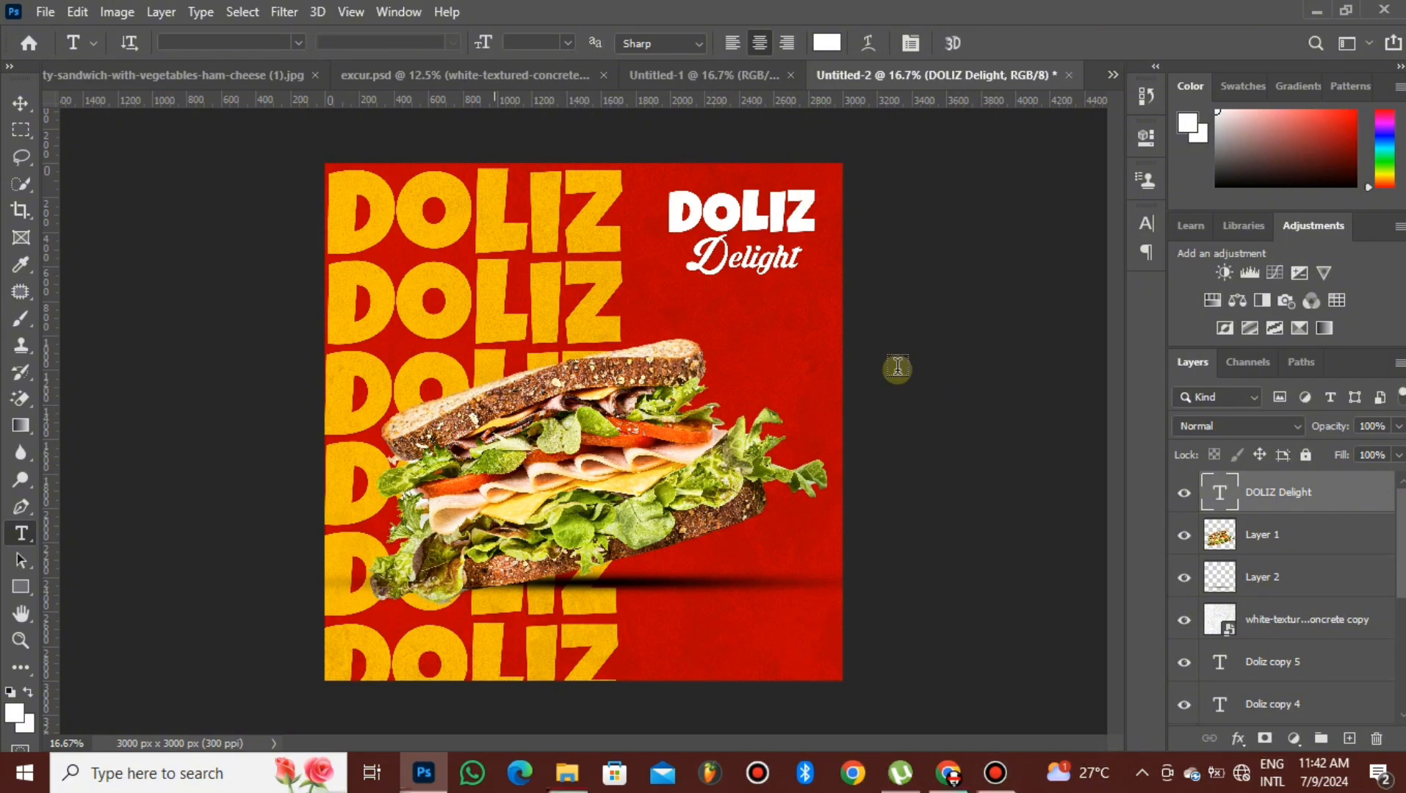
- Close the Untitled-1 document without saving its changes
left_click(750, 78)
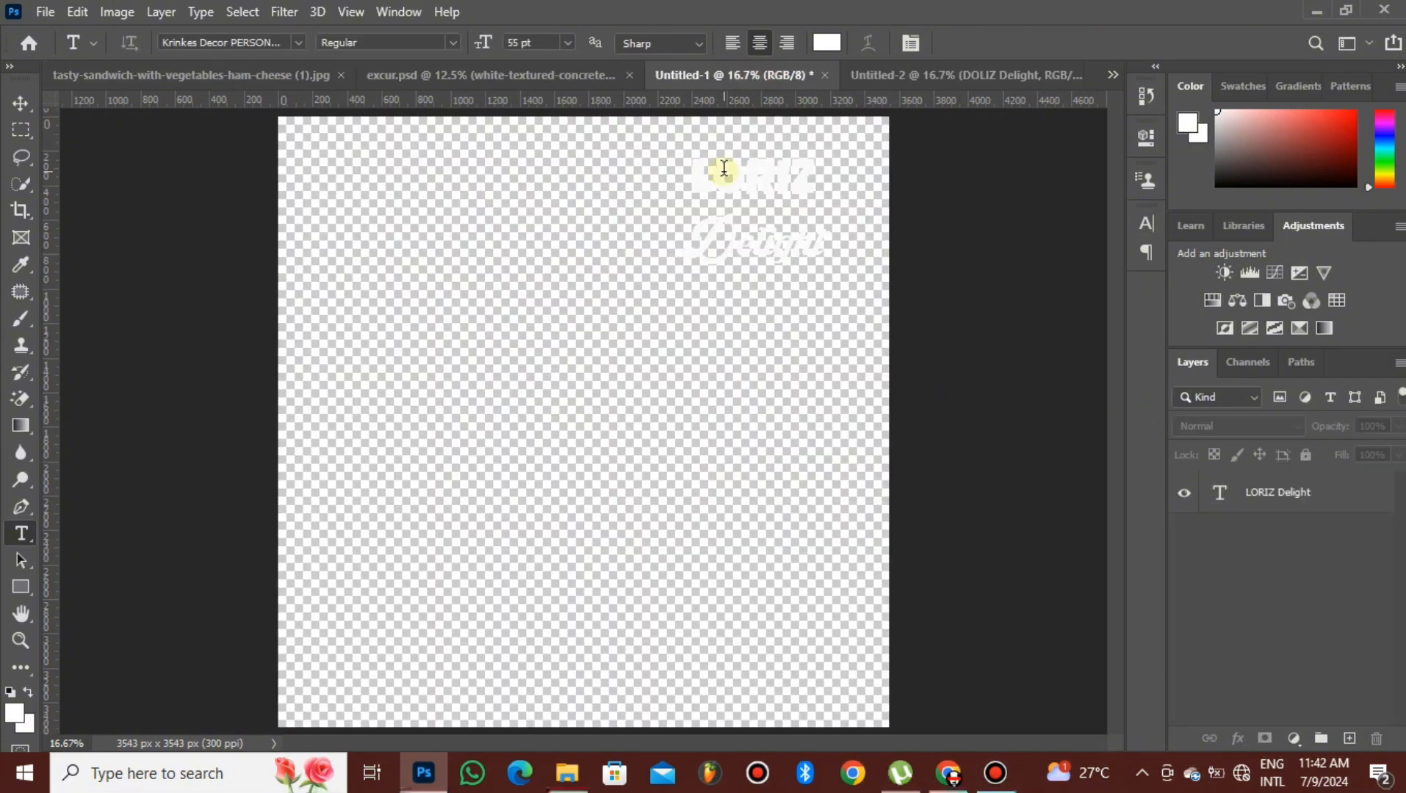
left_click(826, 75)
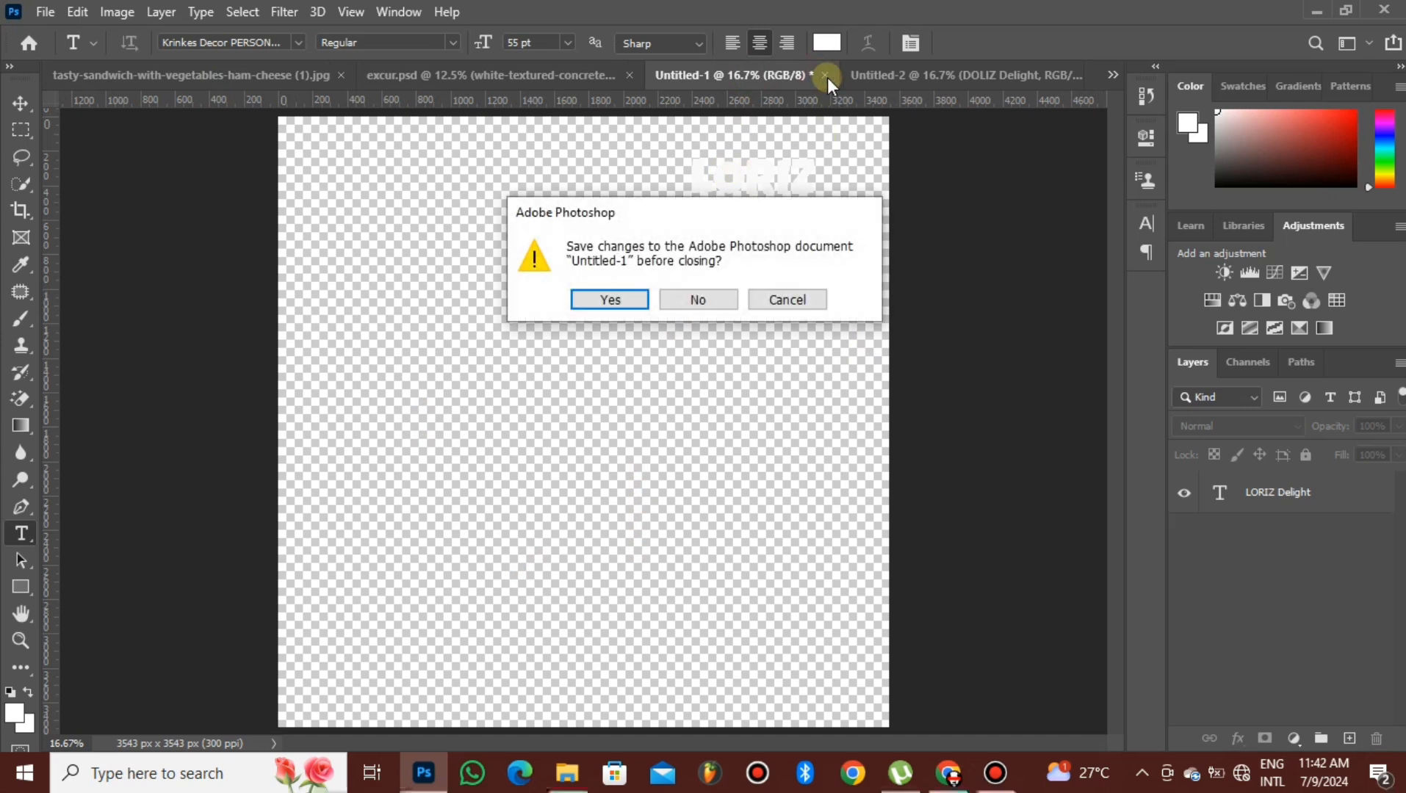
left_click(682, 301)
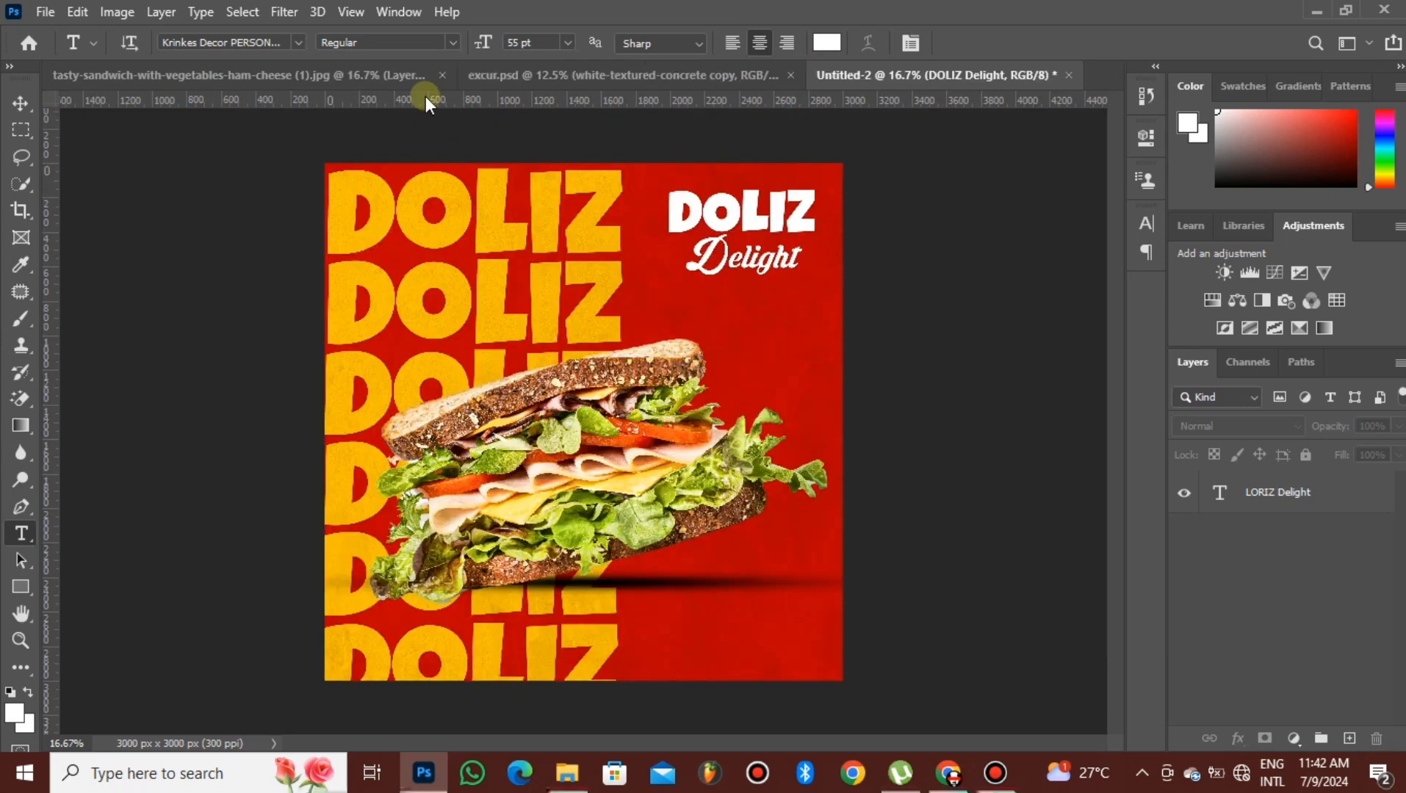
- Bring the orange light flare layer from the tasty-sandwich document into Untitled-2 and place its glow over the sandwich's lower-left part
left_click(315, 73)
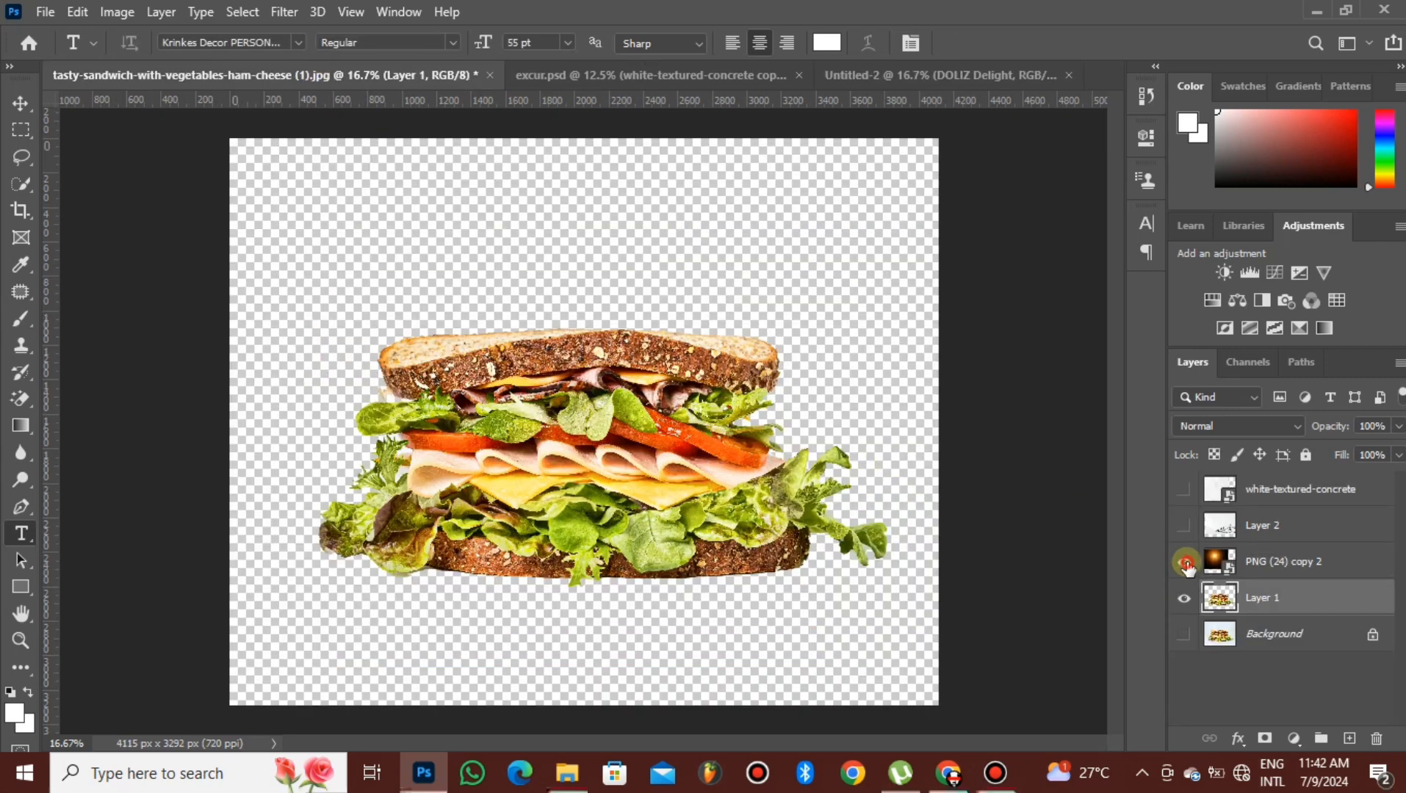
left_click(1183, 562)
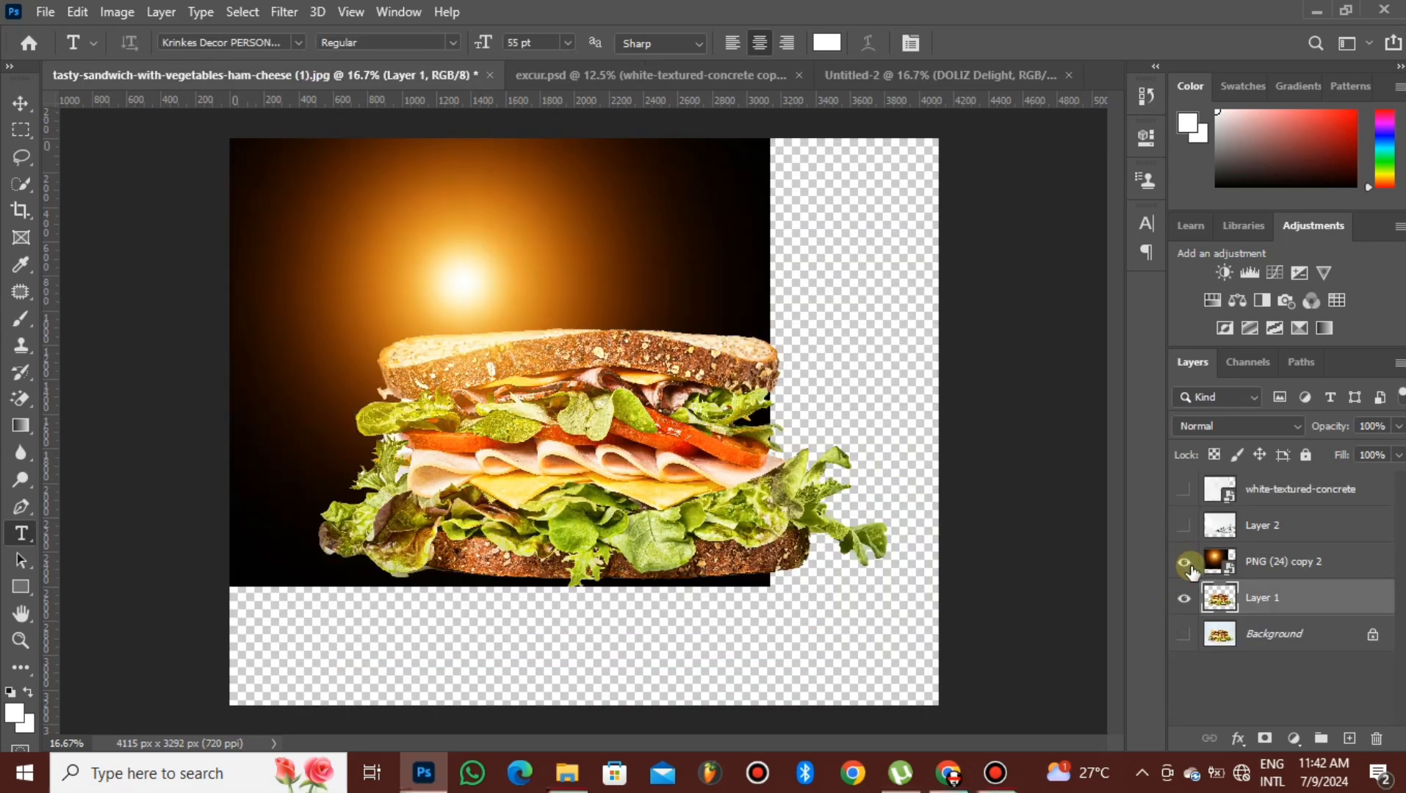
left_click(24, 107)
left_click_drag(493, 270, 878, 67)
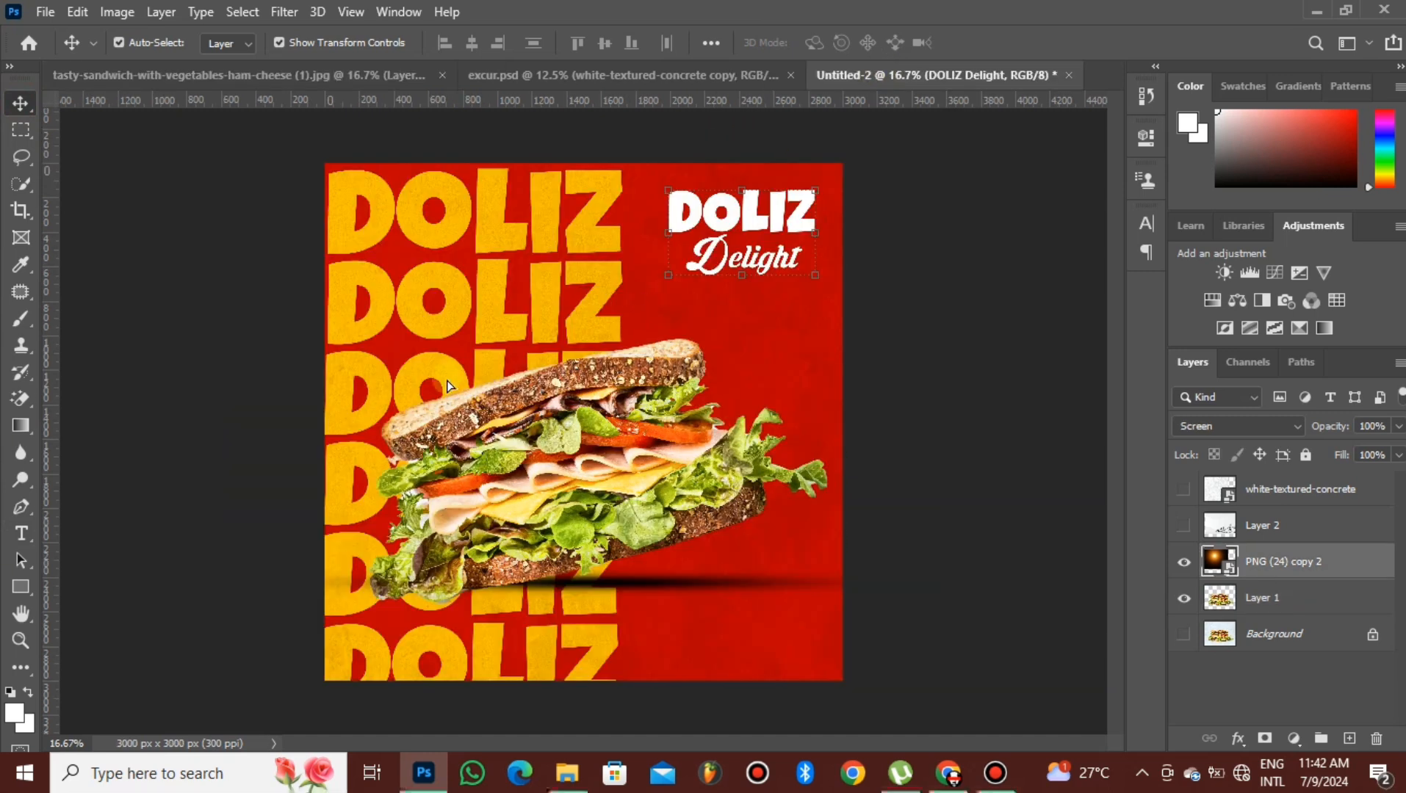
left_click_drag(450, 386, 449, 384)
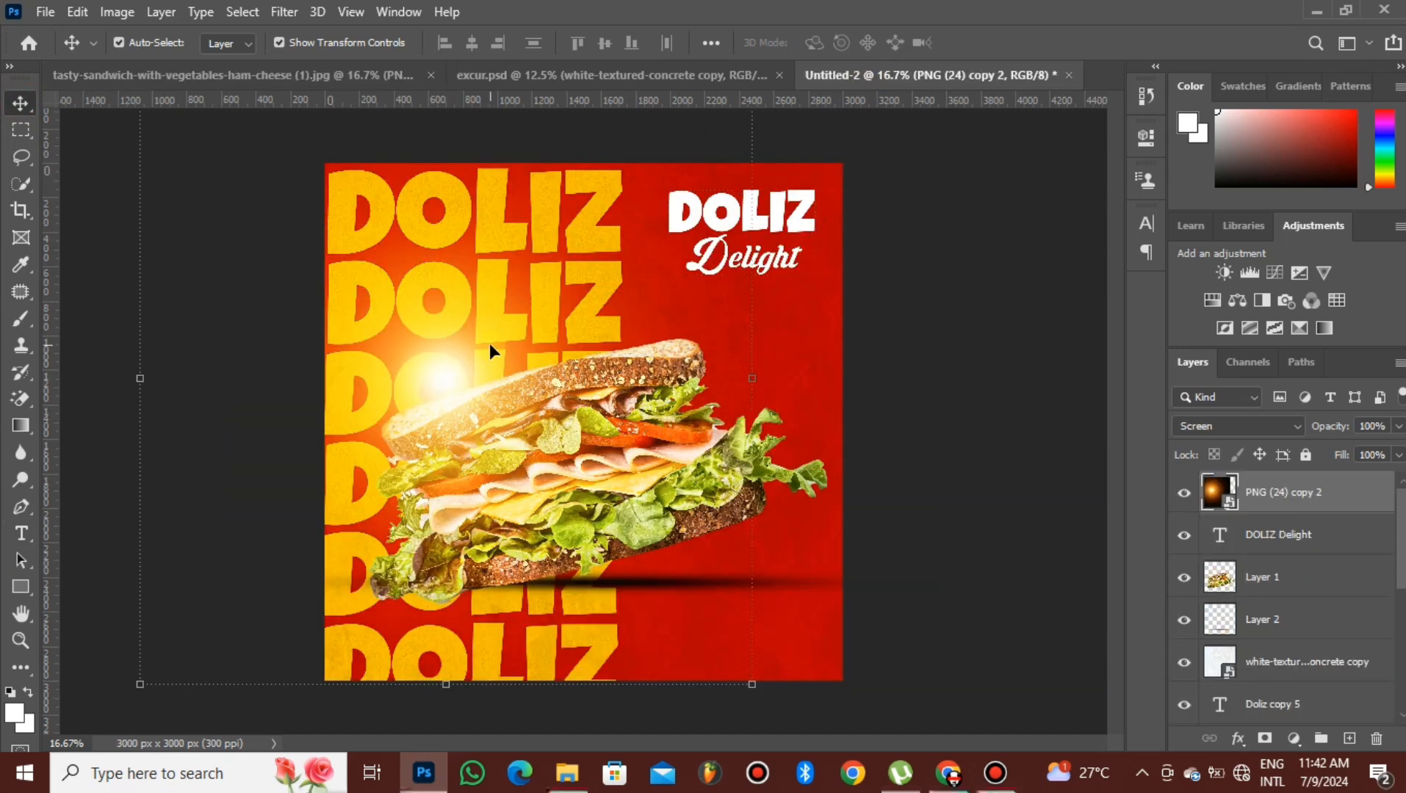
left_click_drag(439, 376, 456, 501)
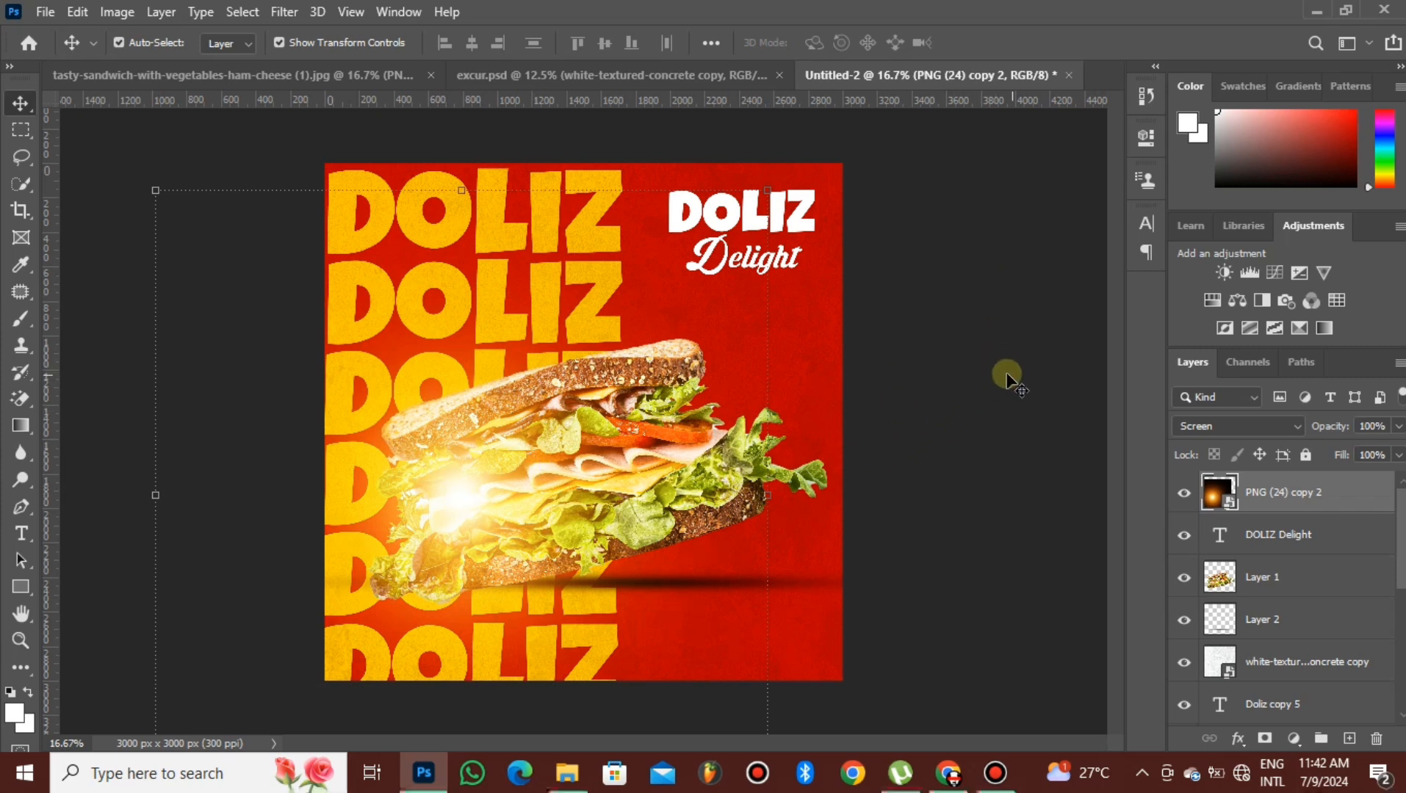
left_click(986, 434)
- Add a new empty layer directly above the white-textured-concrete copy layer
left_click_drag(1400, 587, 1401, 617)
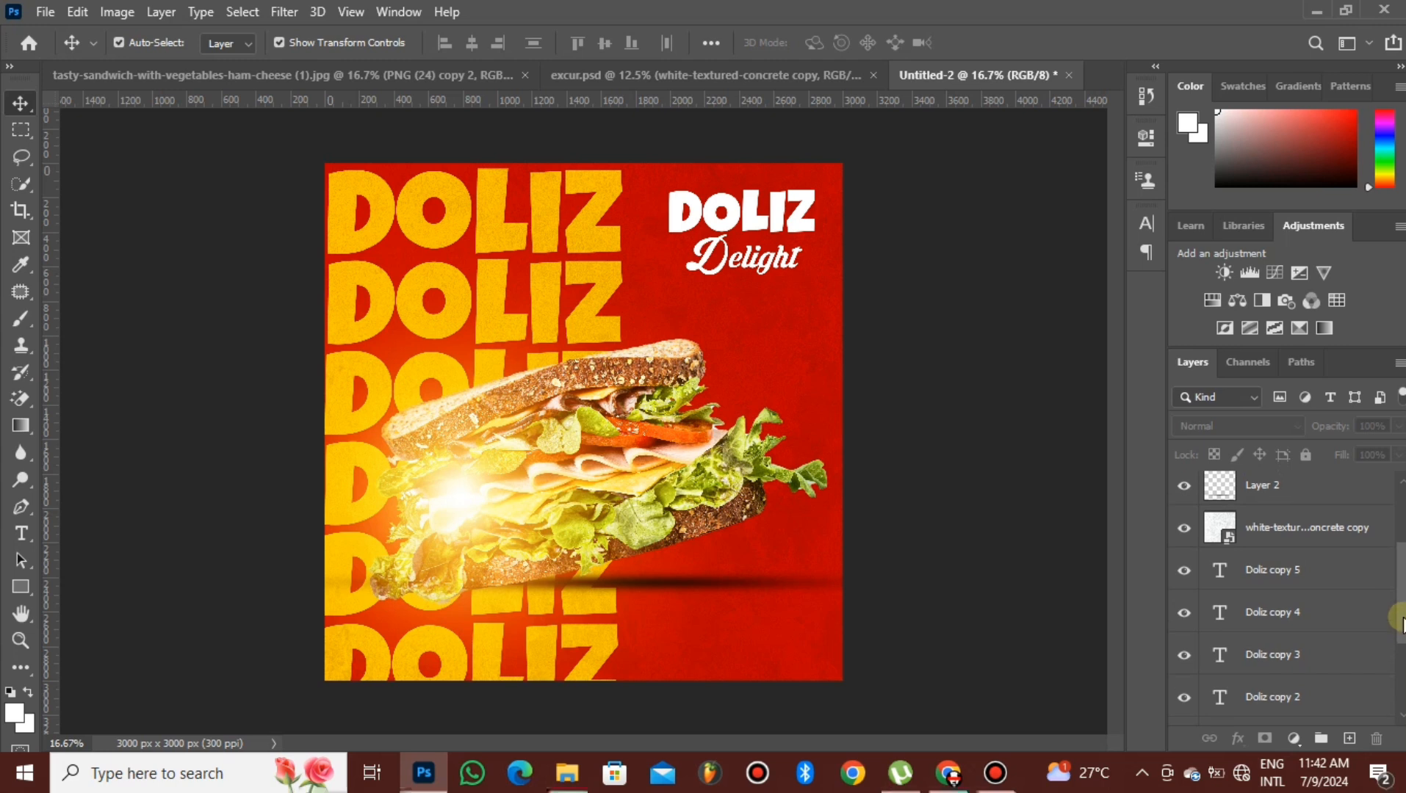
left_click(1317, 529)
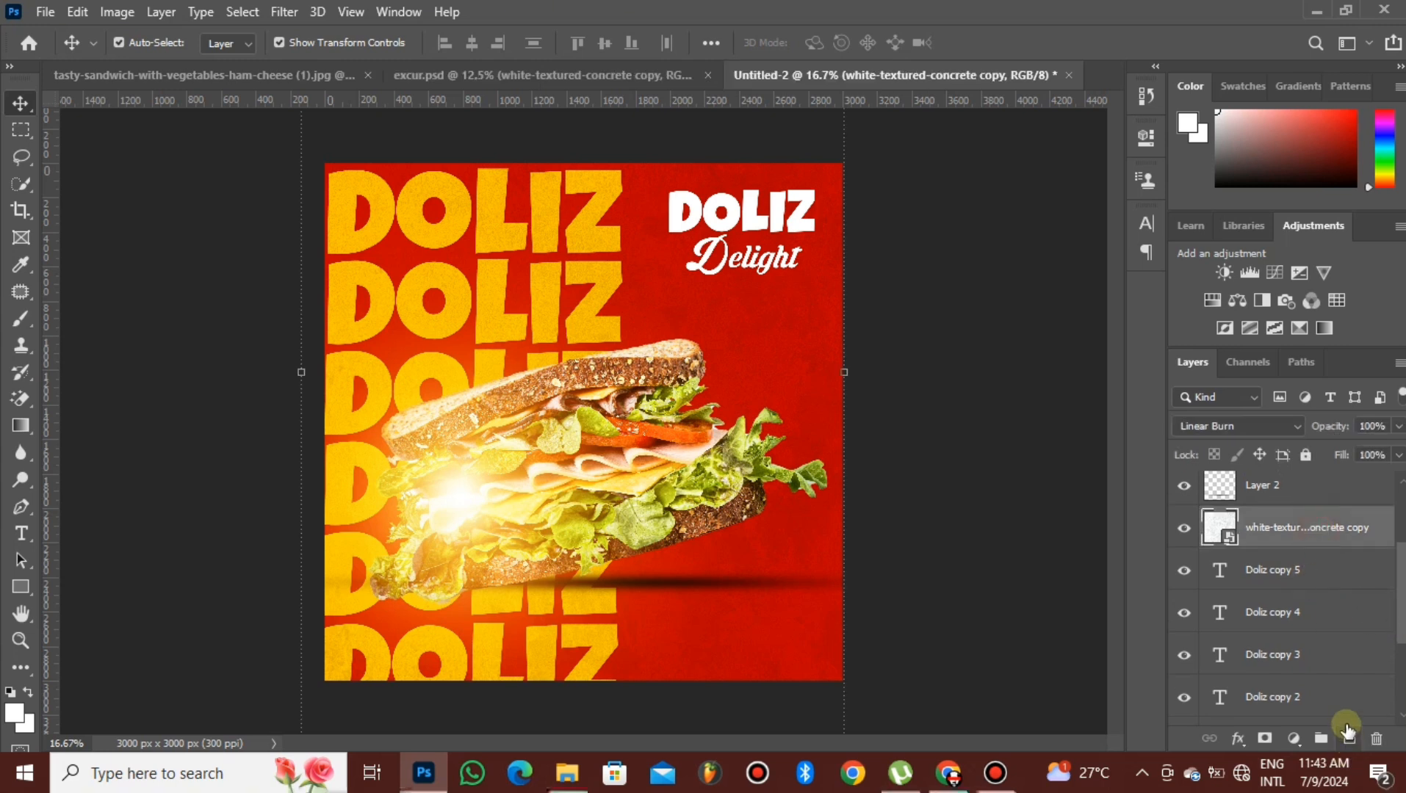
left_click(1349, 734)
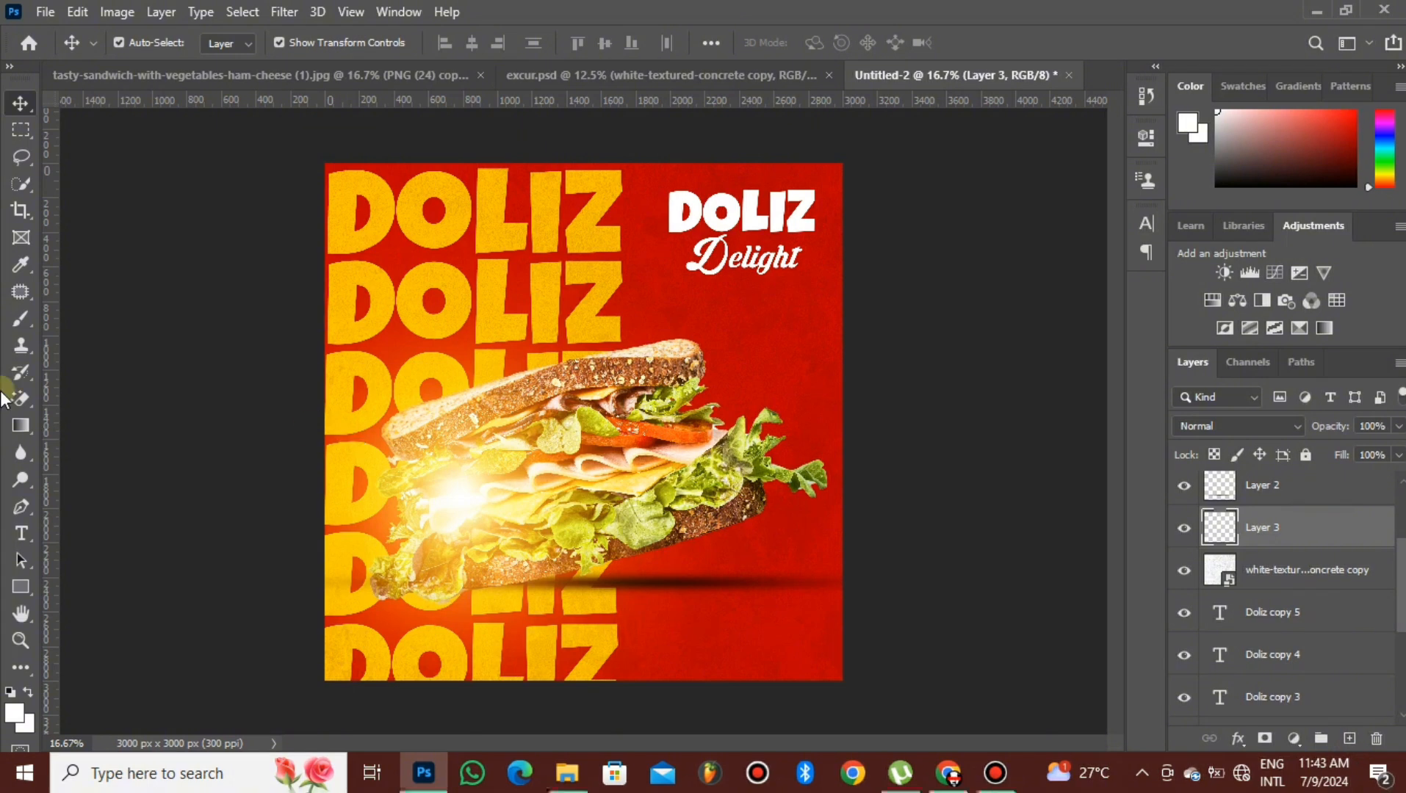
- Set the Brush tool's foreground color to the yellow sampled from the DOLIZ text rows
left_click(20, 318)
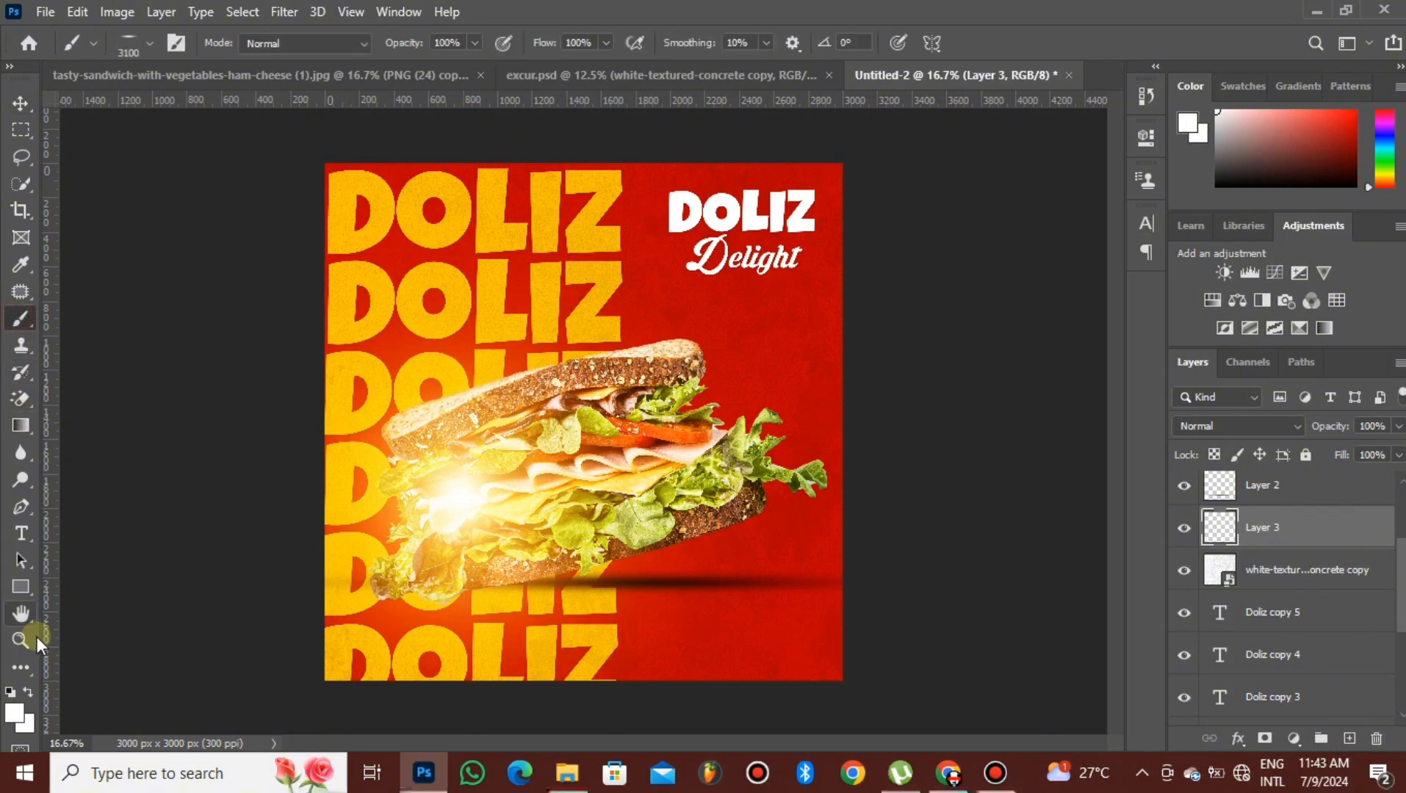
left_click(16, 711)
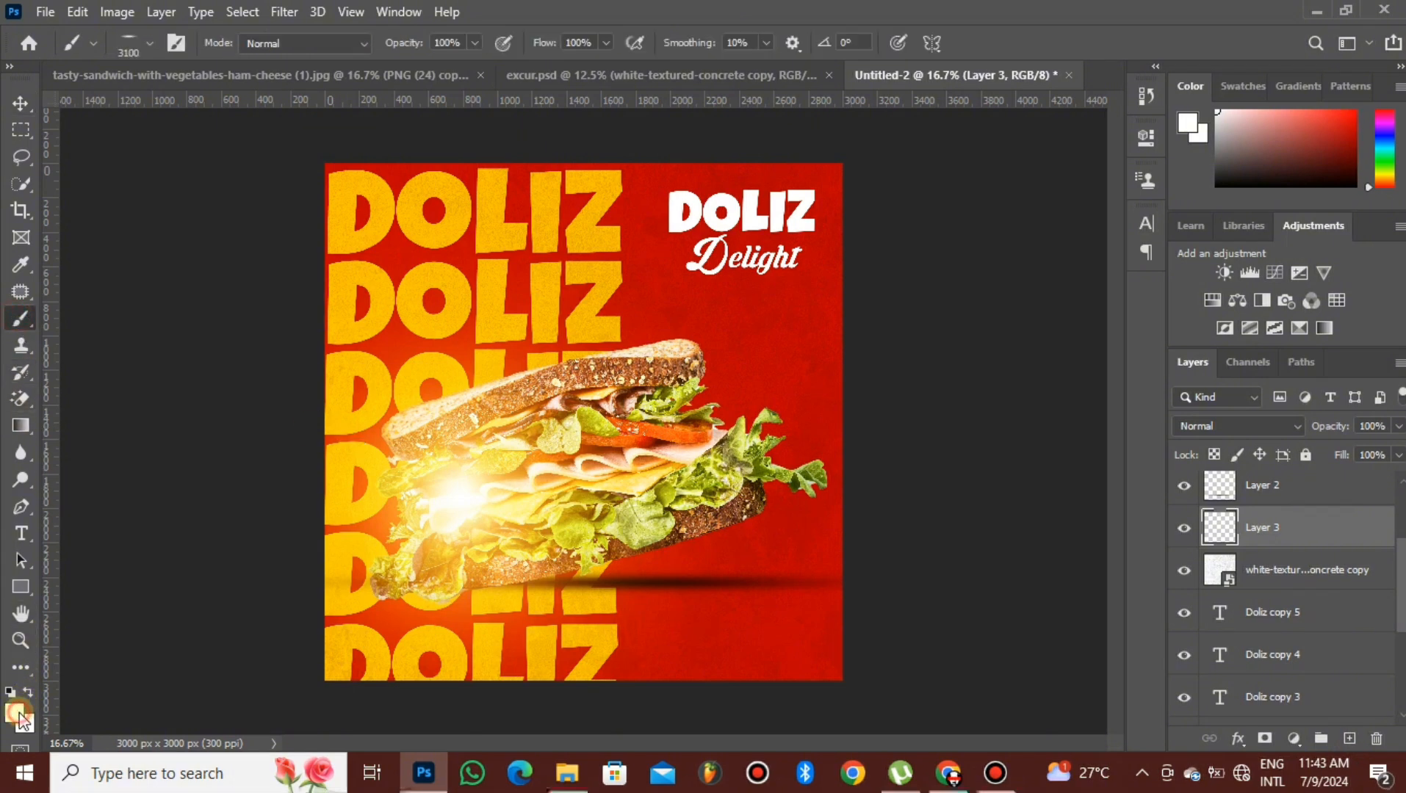
left_click(444, 327)
left_click(967, 266)
left_click(1296, 382)
key("b")
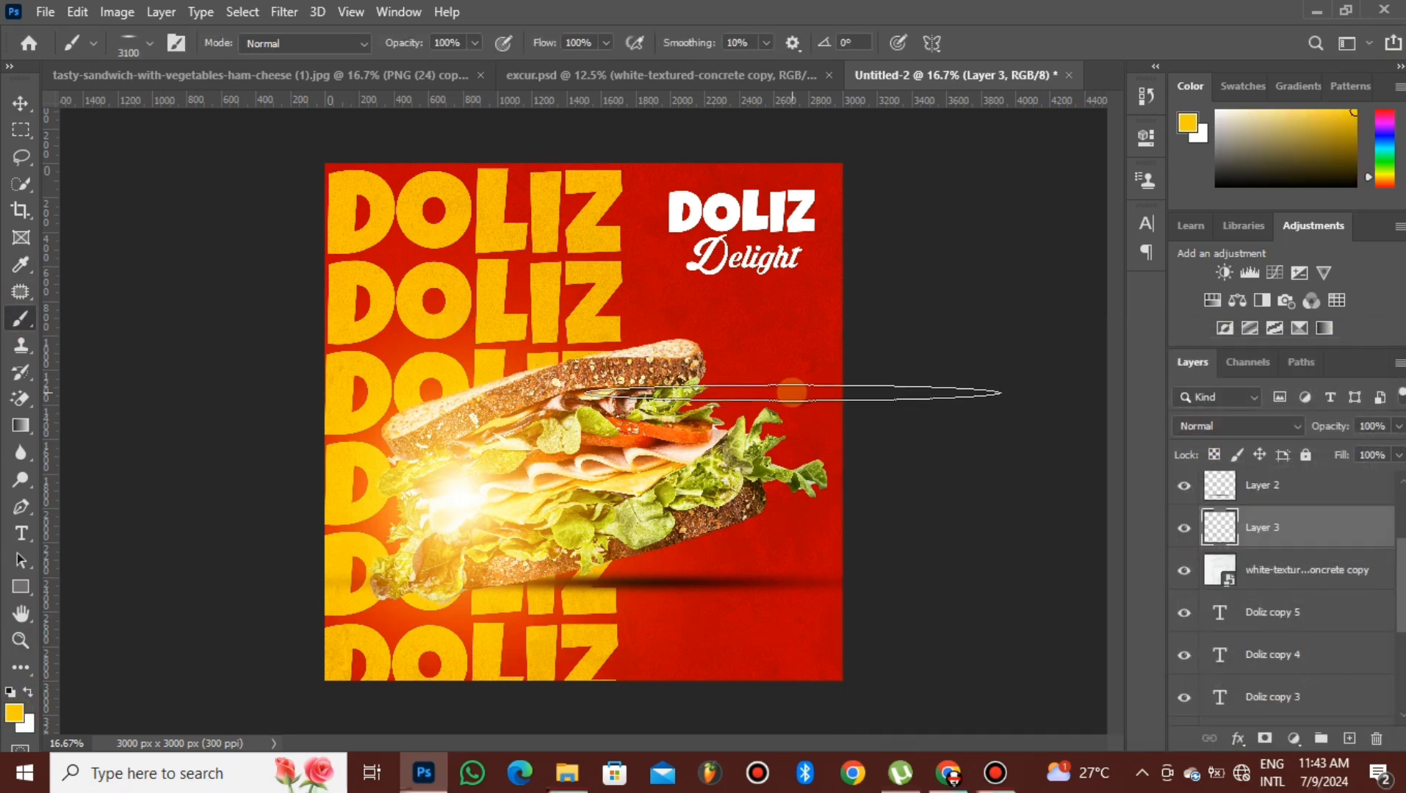
- Paint a soft yellow glow behind the sandwich on the new layer using the soft round brush at 3100 px
left_click(149, 46)
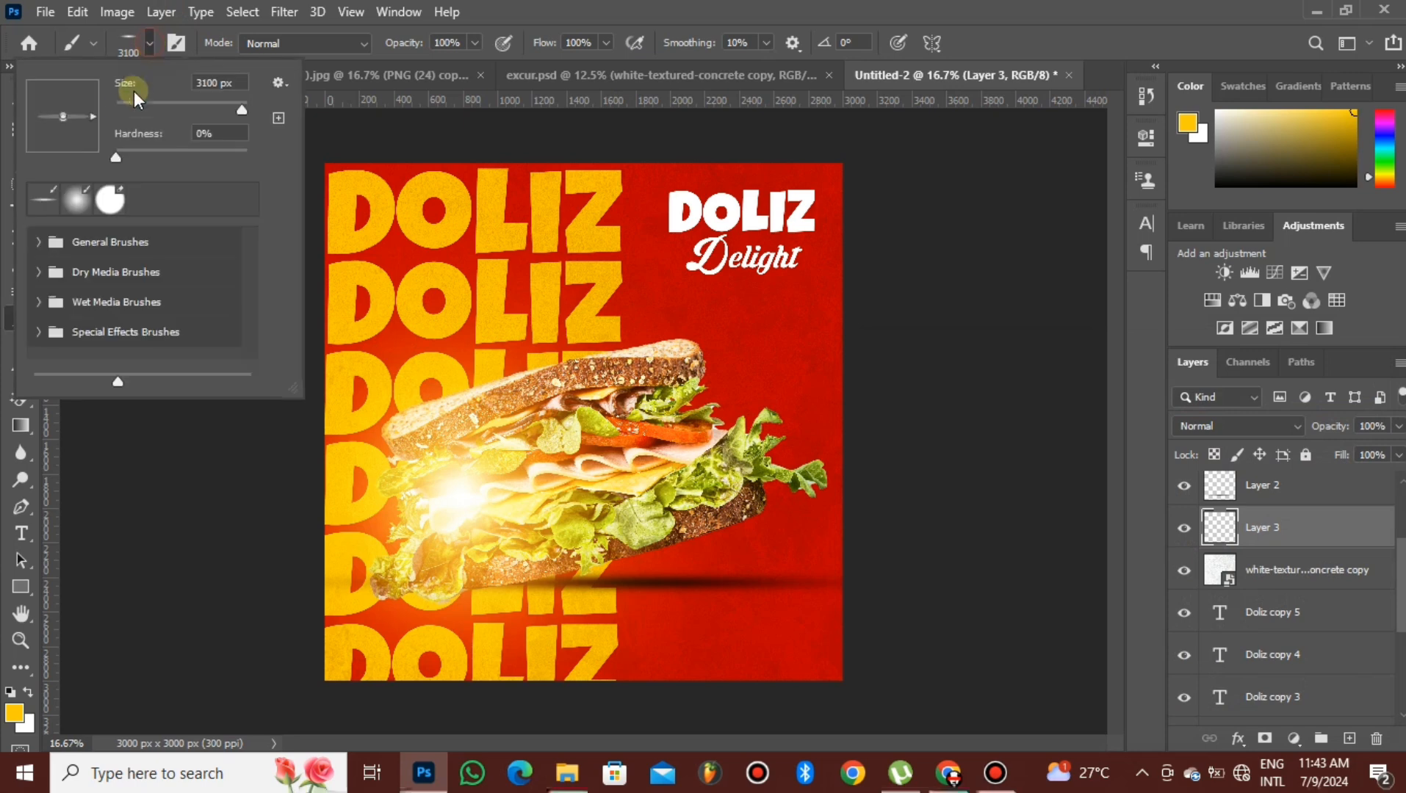
left_click(78, 200)
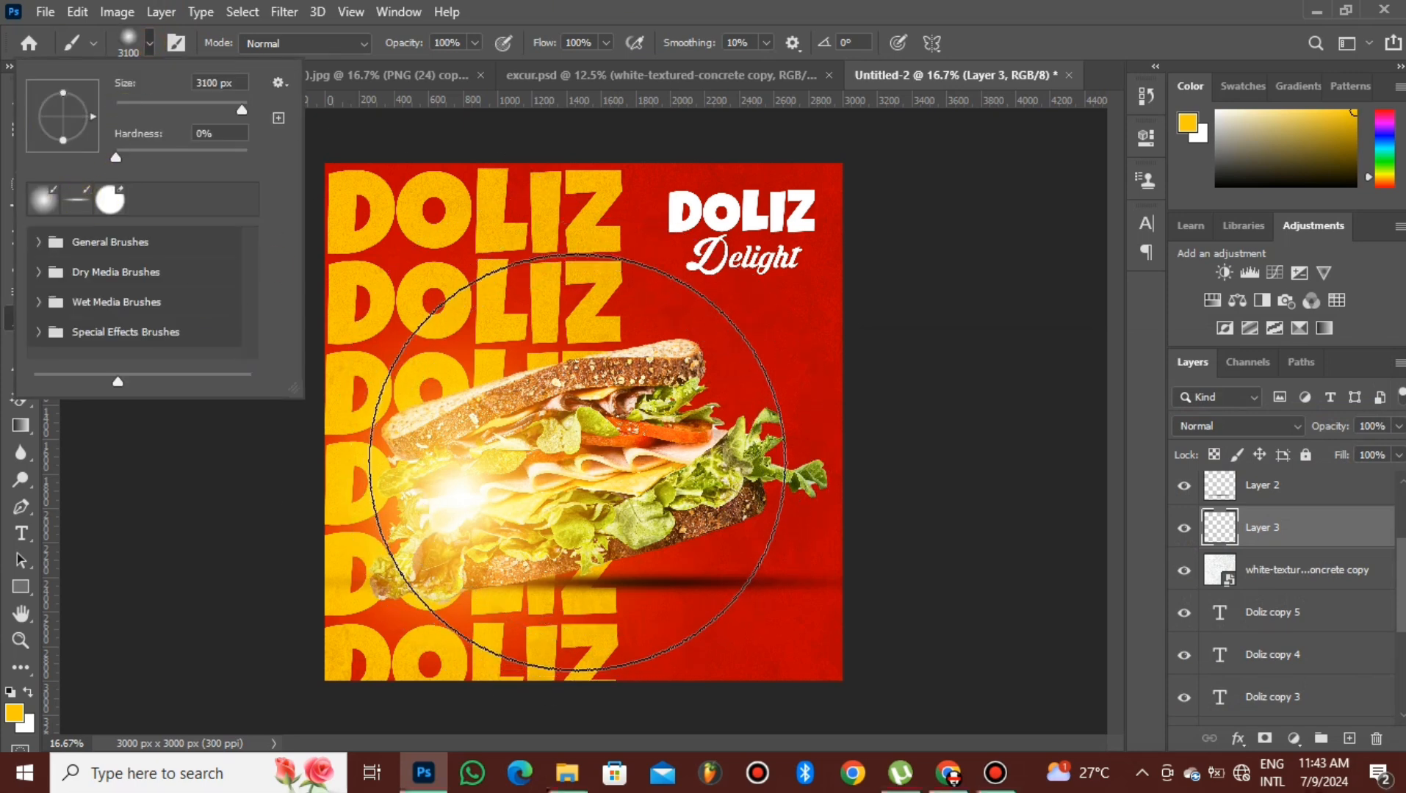
left_click(578, 460)
left_click(577, 460)
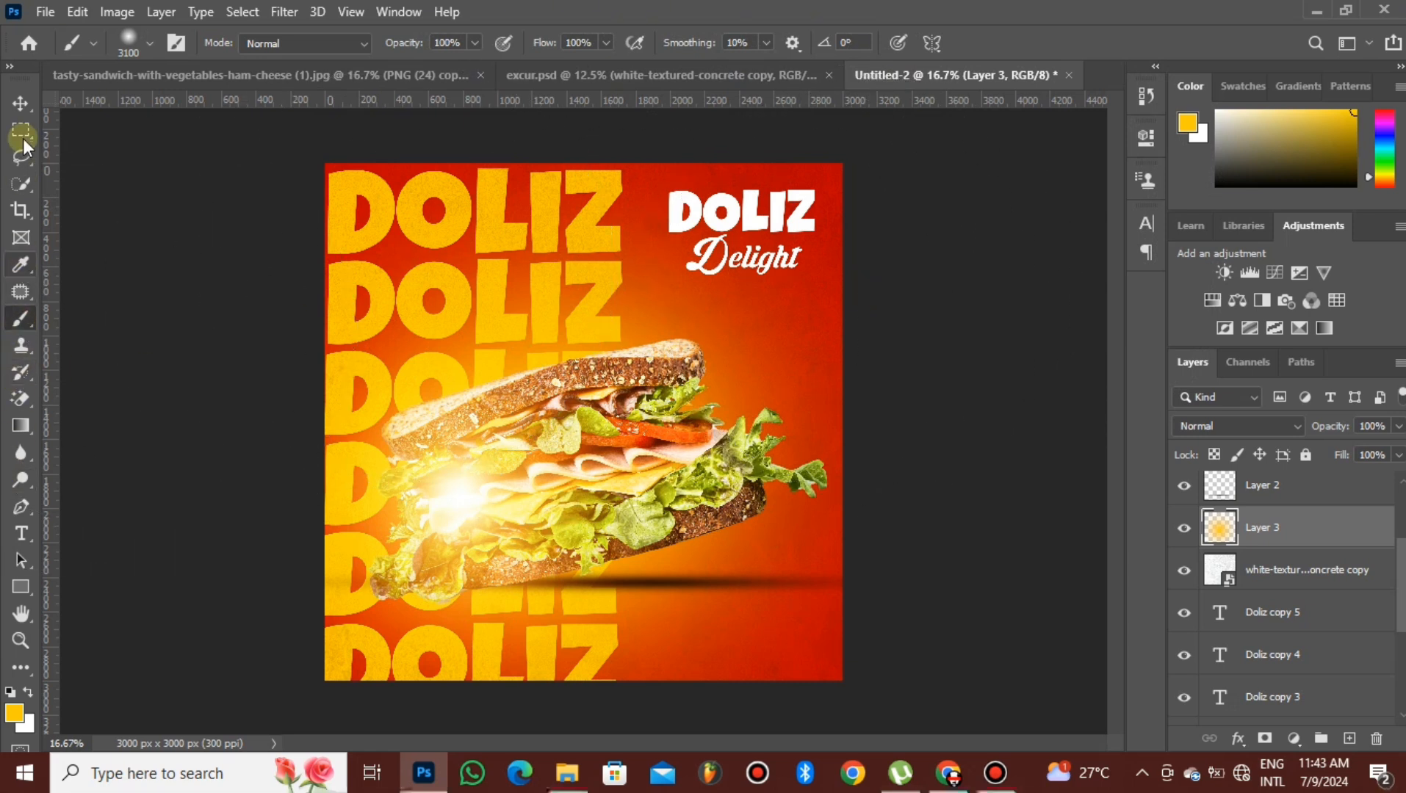
left_click(21, 103)
left_click(234, 472)
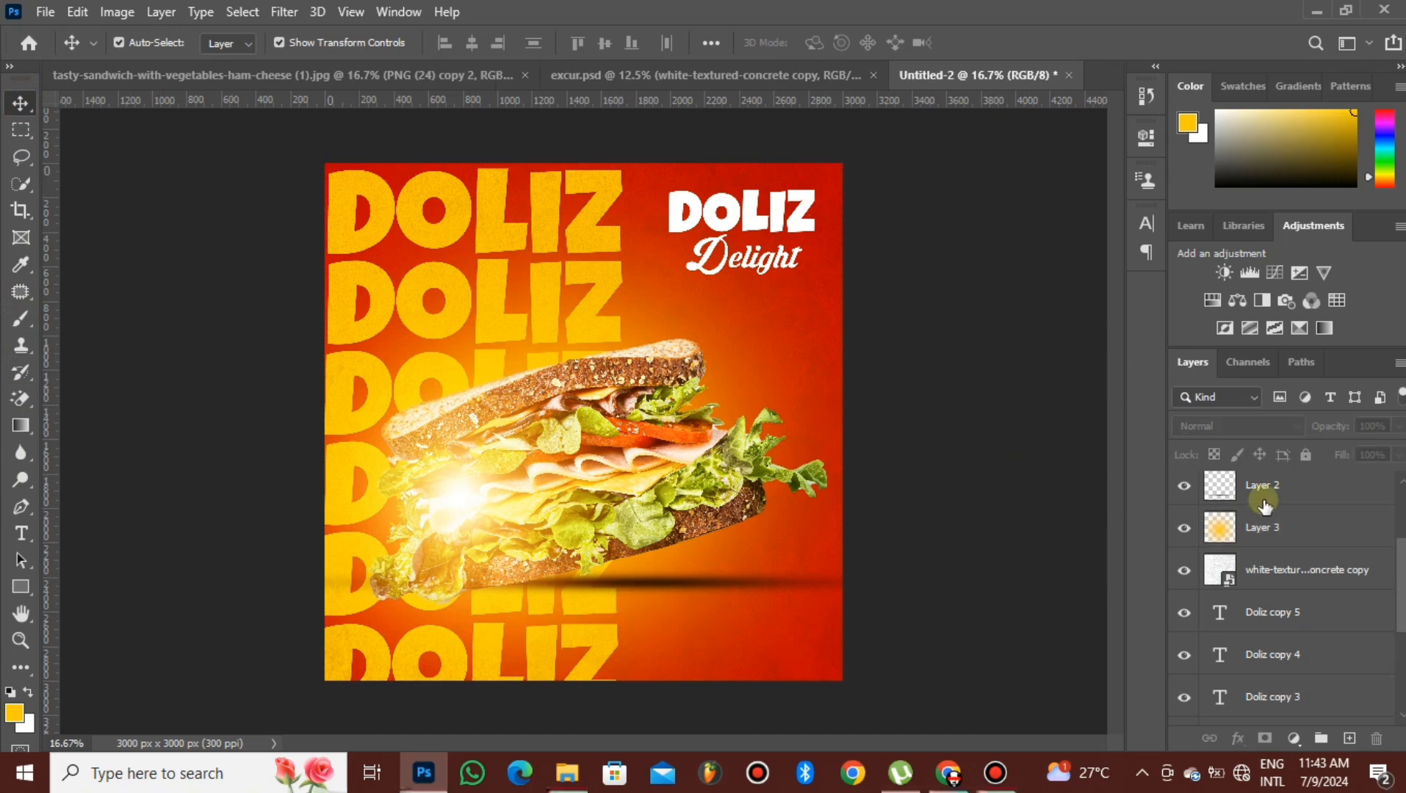
- Select the DOLIZ Delight layer and choose the upward-curving arrow from the 500 group for the Custom Shape tool
left_click(779, 226)
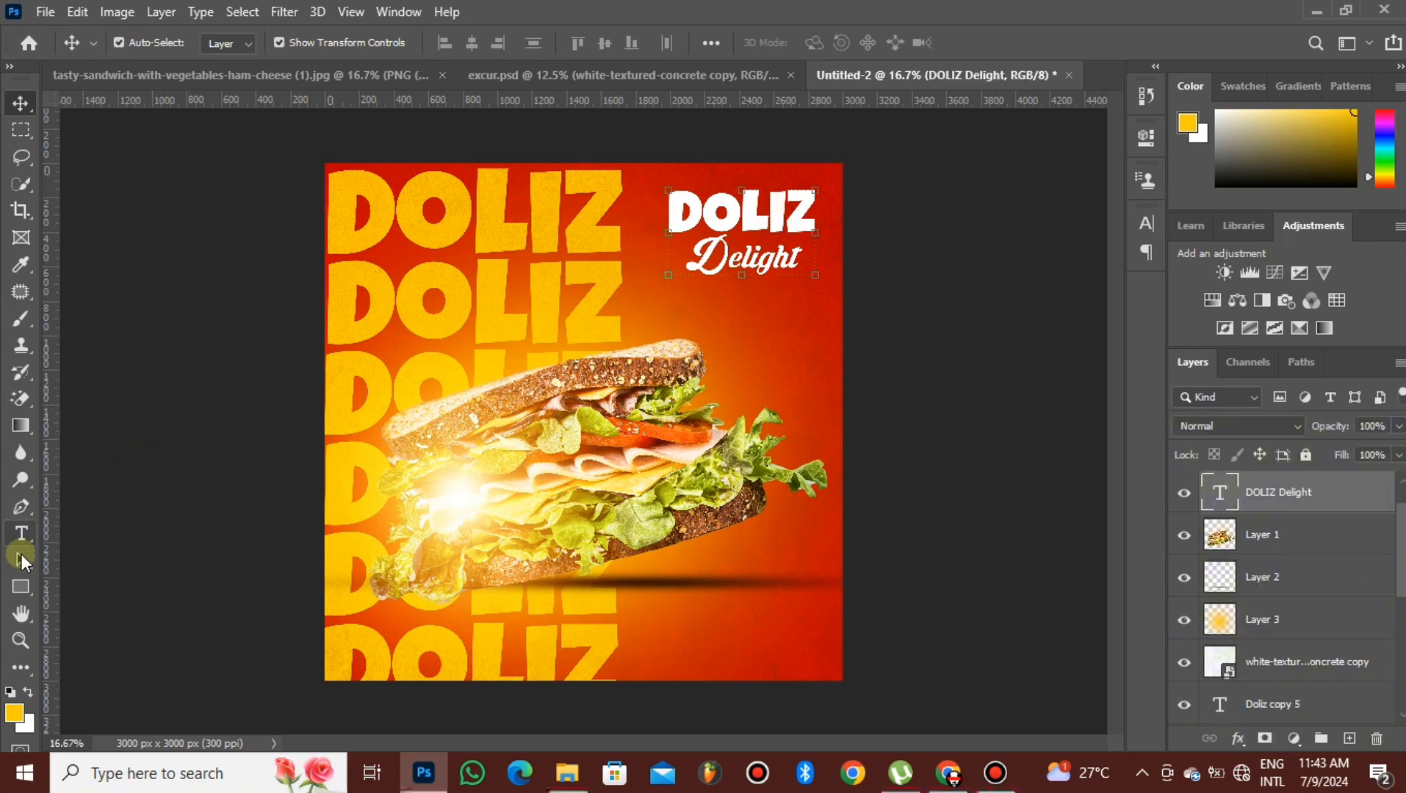
left_click(25, 590)
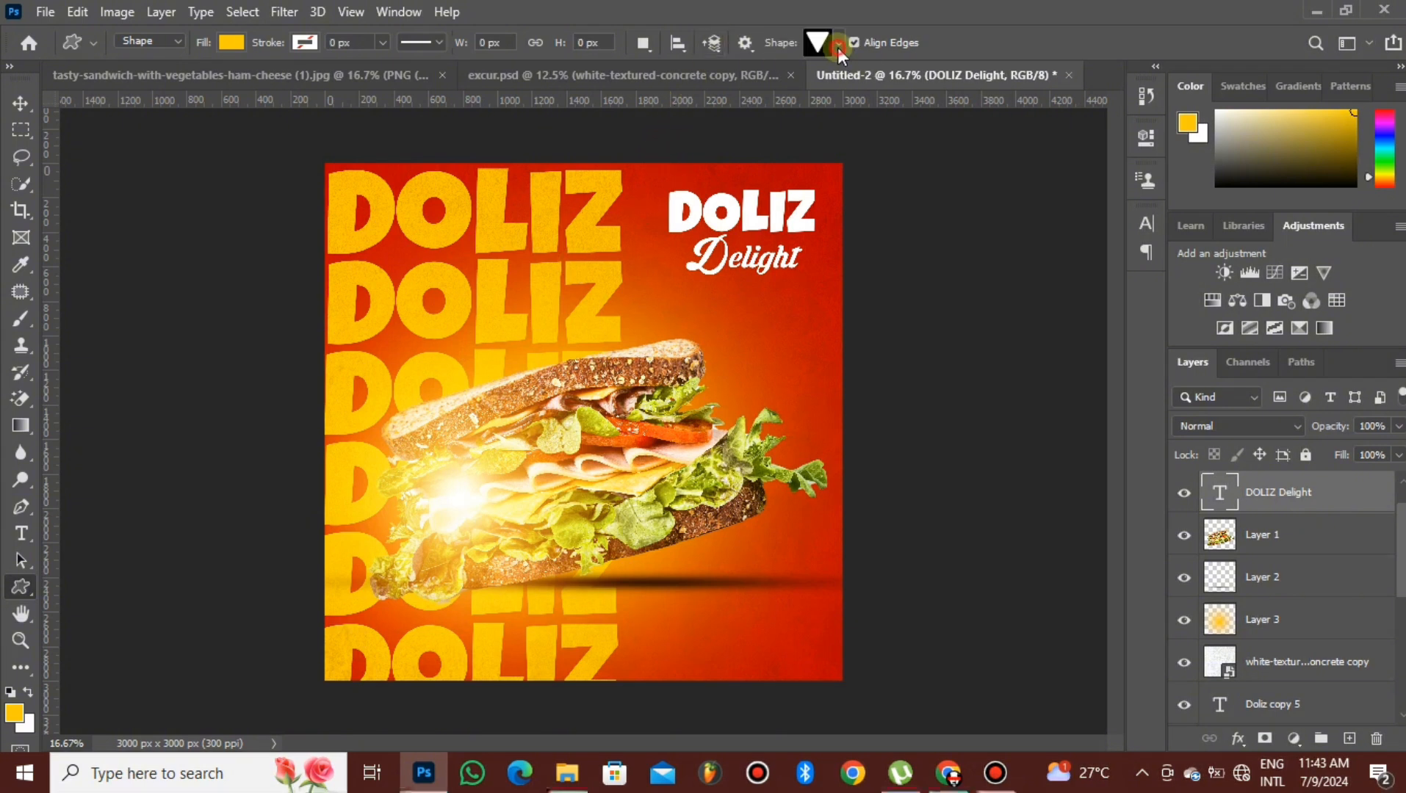
left_click(836, 47)
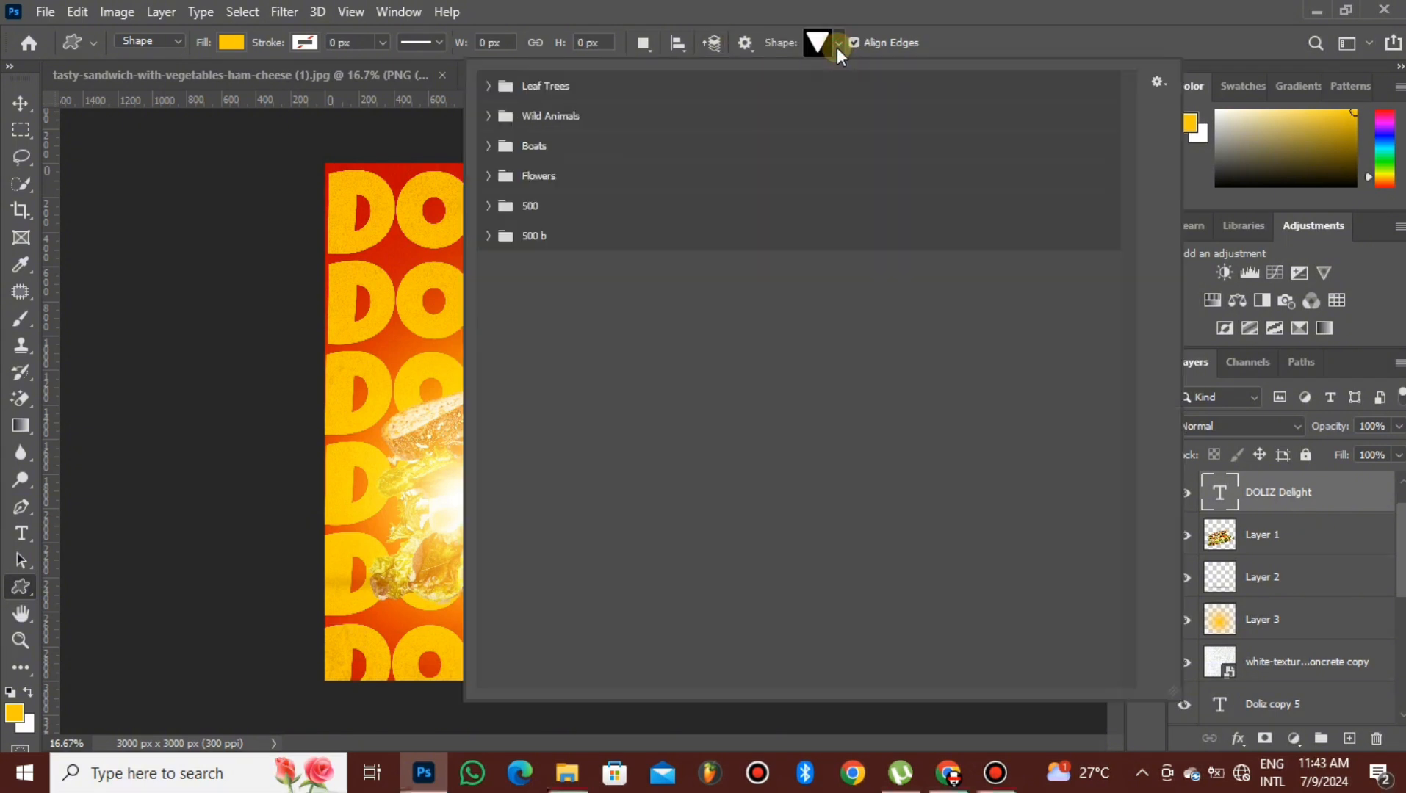
left_click(489, 207)
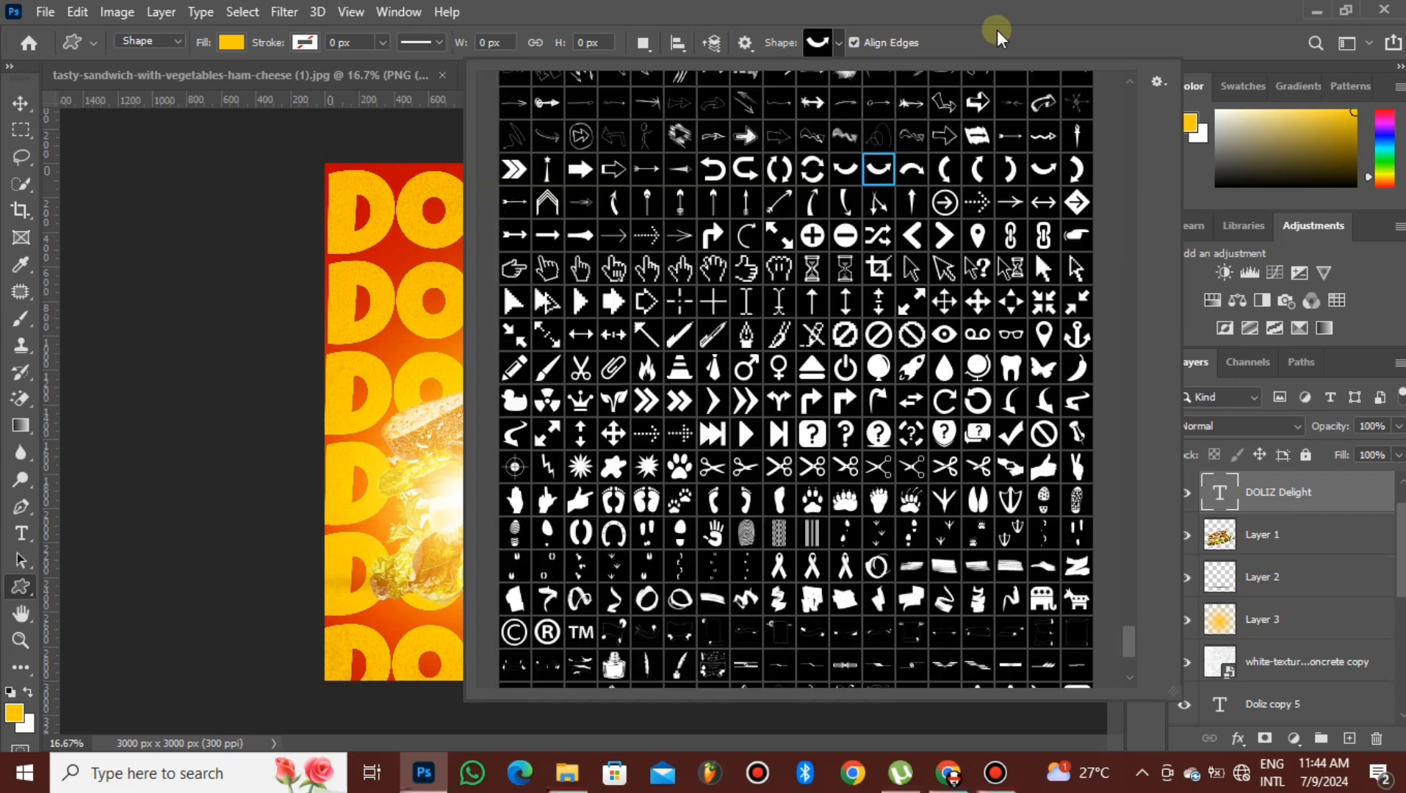
left_click(1000, 29)
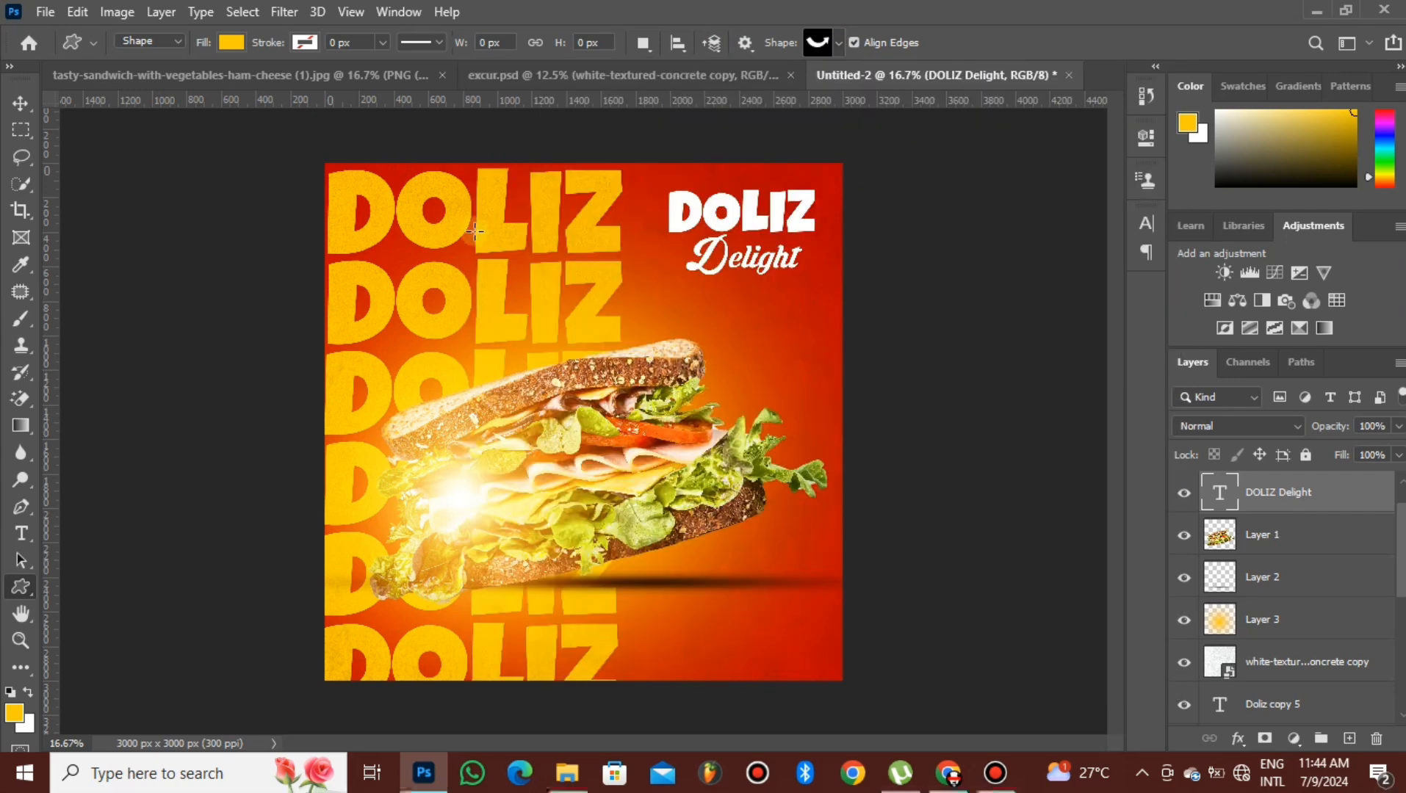
- Draw the curved arrow with a white fill beneath the word Delight, about 497 px wide and 223 px high
left_click(231, 42)
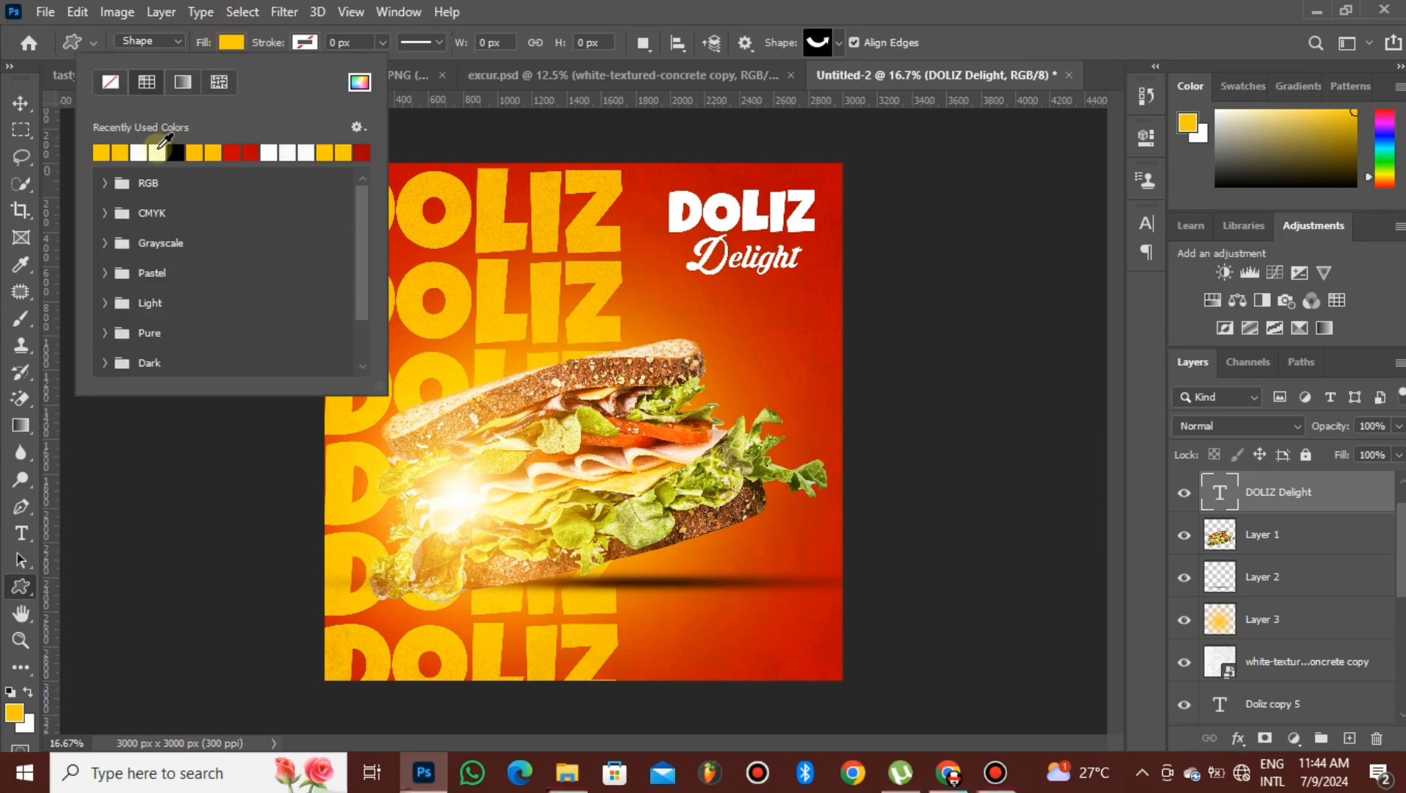
left_click(140, 153)
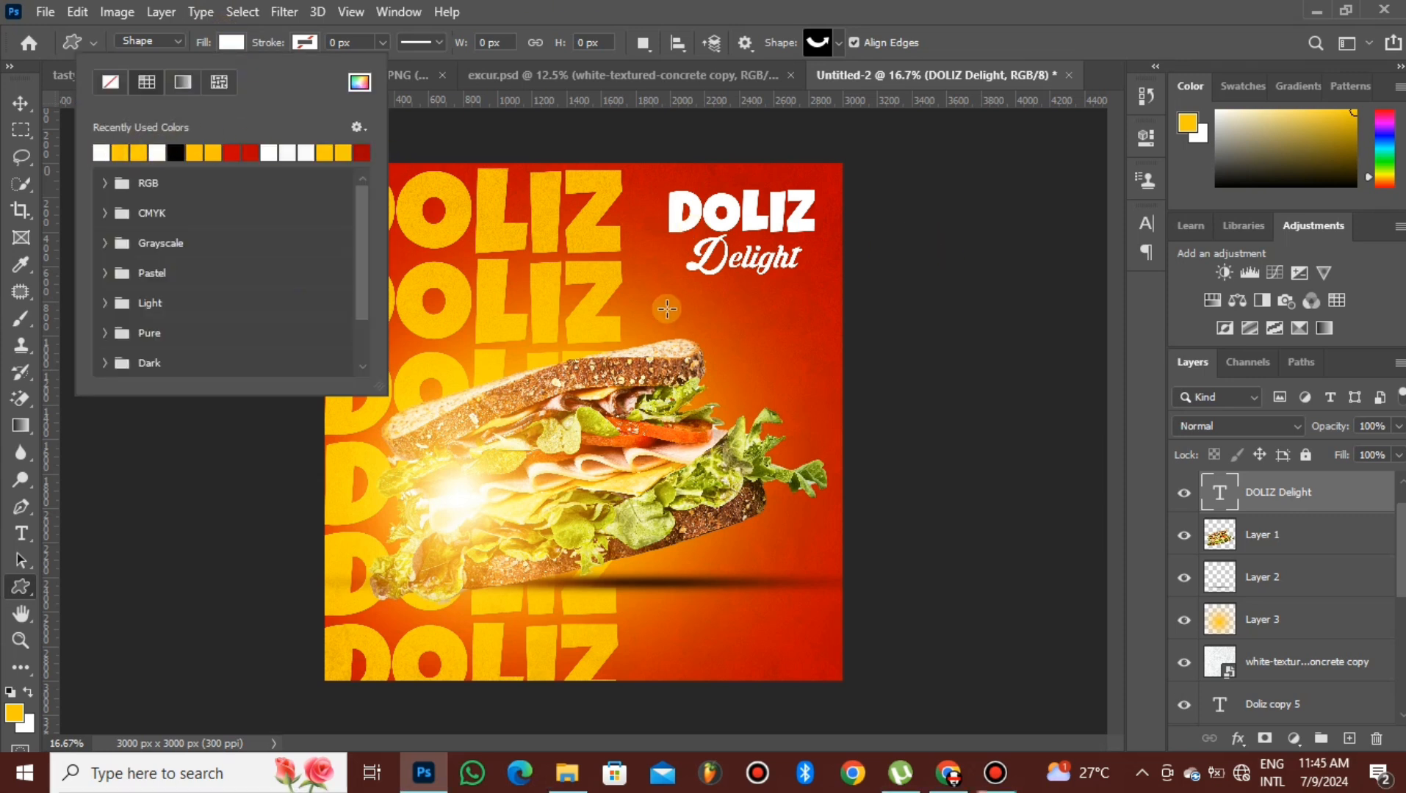
left_click_drag(676, 291, 806, 329)
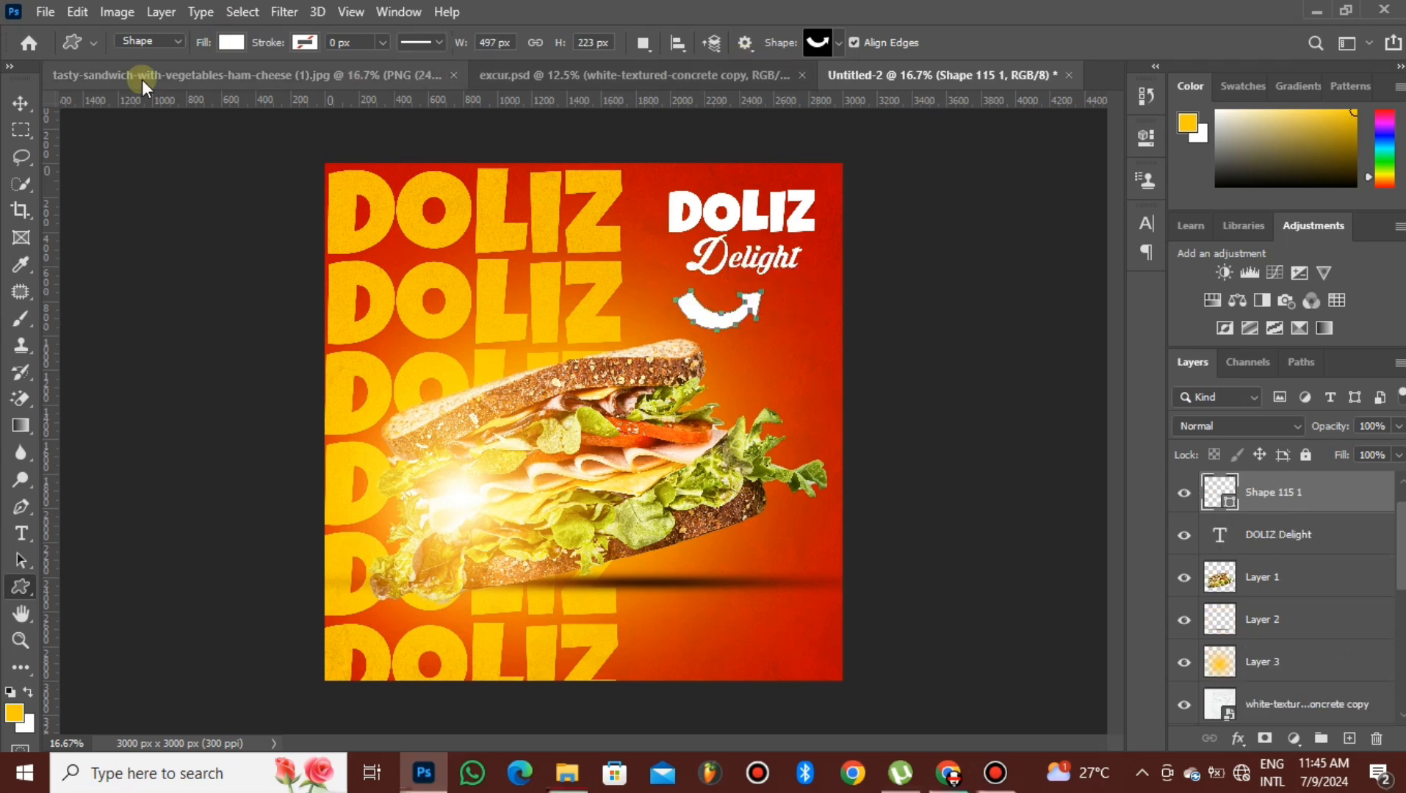
left_click(21, 103)
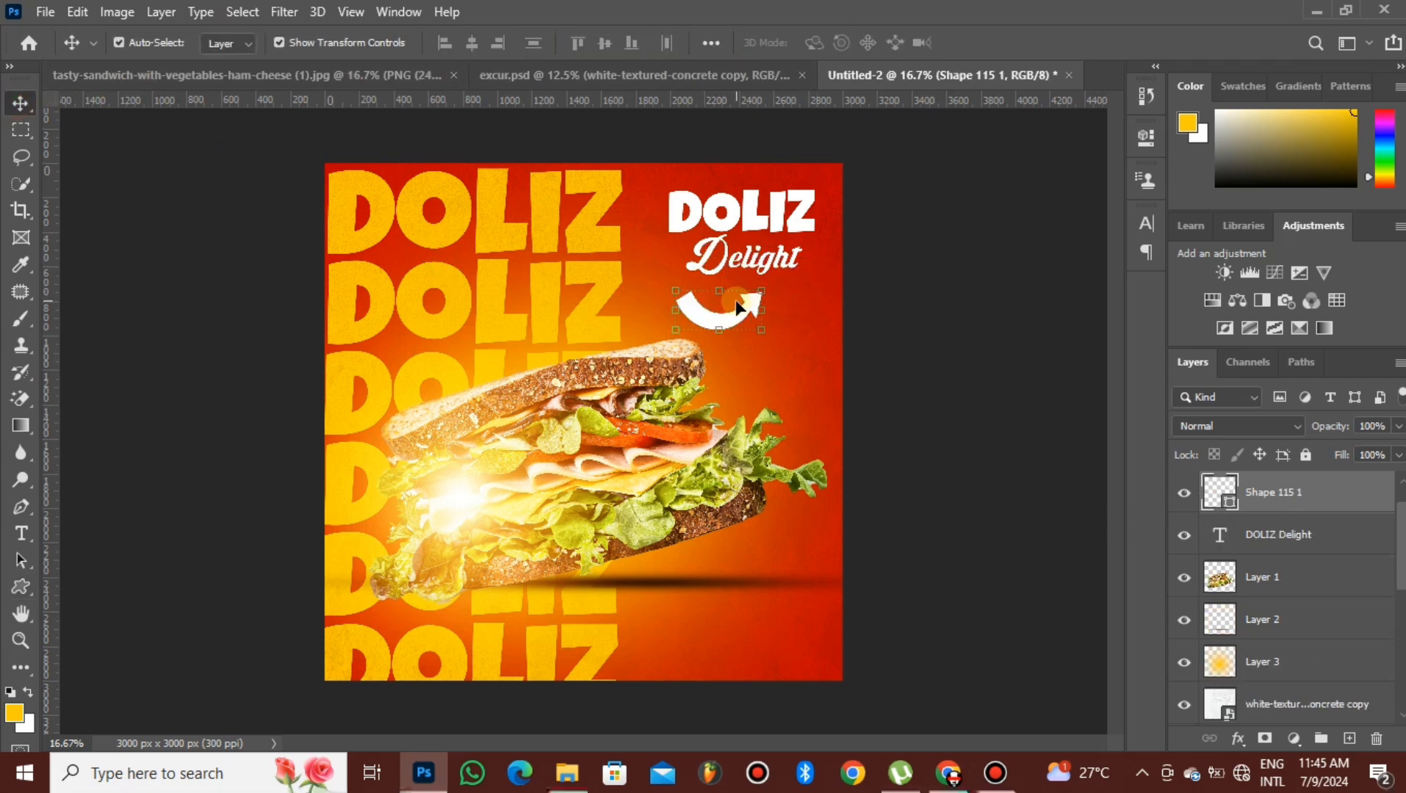
key("ctrl+v")
left_click_drag(776, 299, 774, 296)
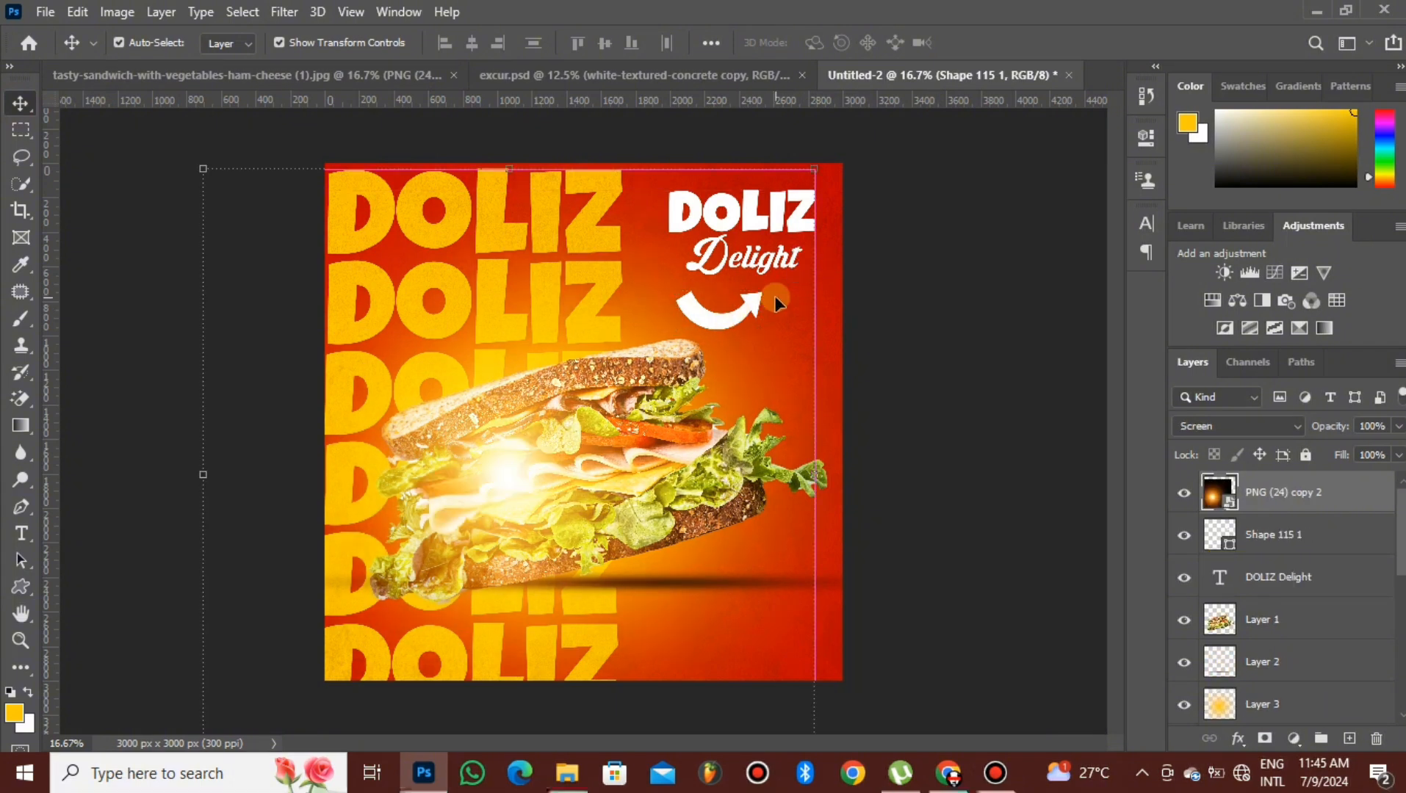
key("ctrl+z")
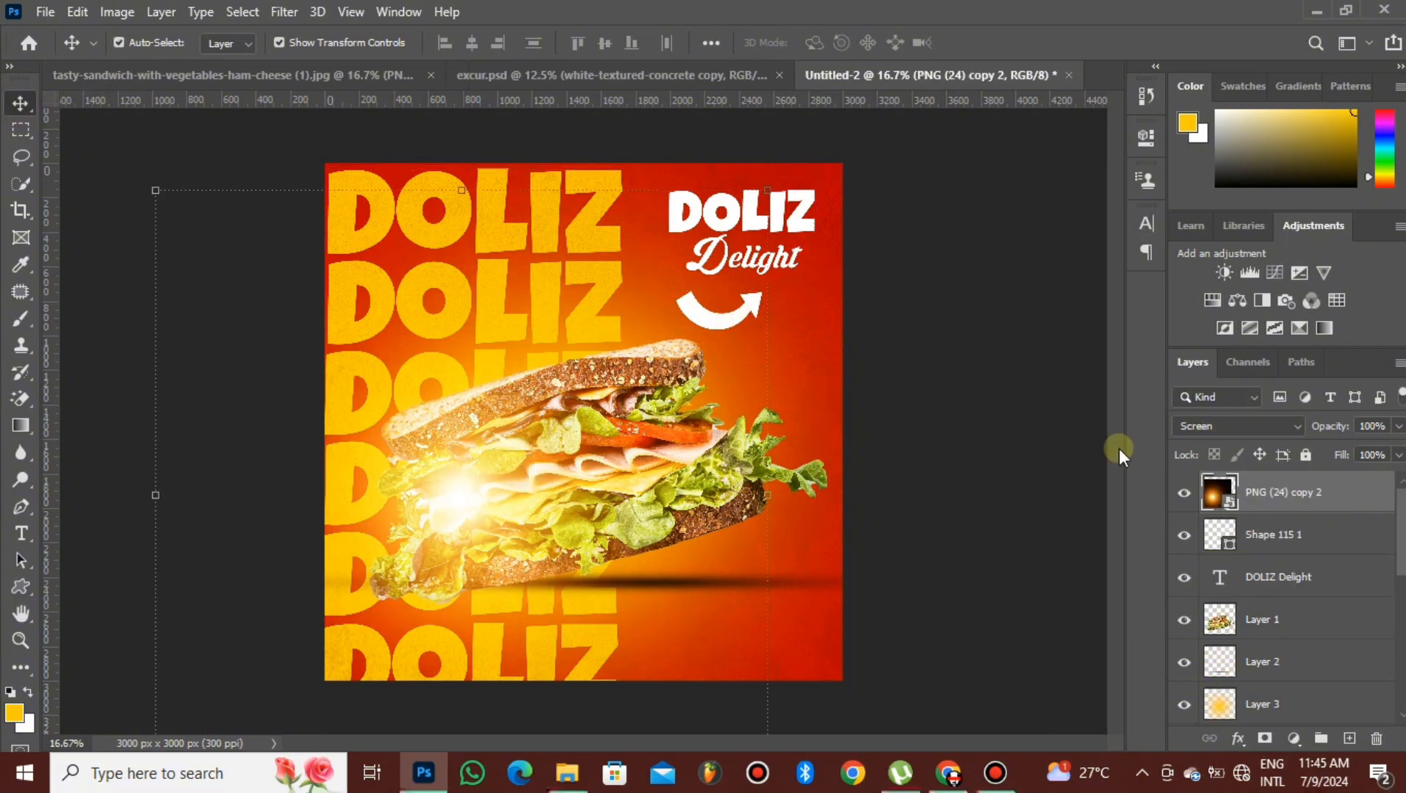
- Hide the PNG (24) copy 2 light layer and move the white arrow up, centring it closely beneath the word Delight
left_click(1184, 493)
left_click_drag(719, 323, 743, 313)
key("ctrl+plus")
key("ctrl+plus")
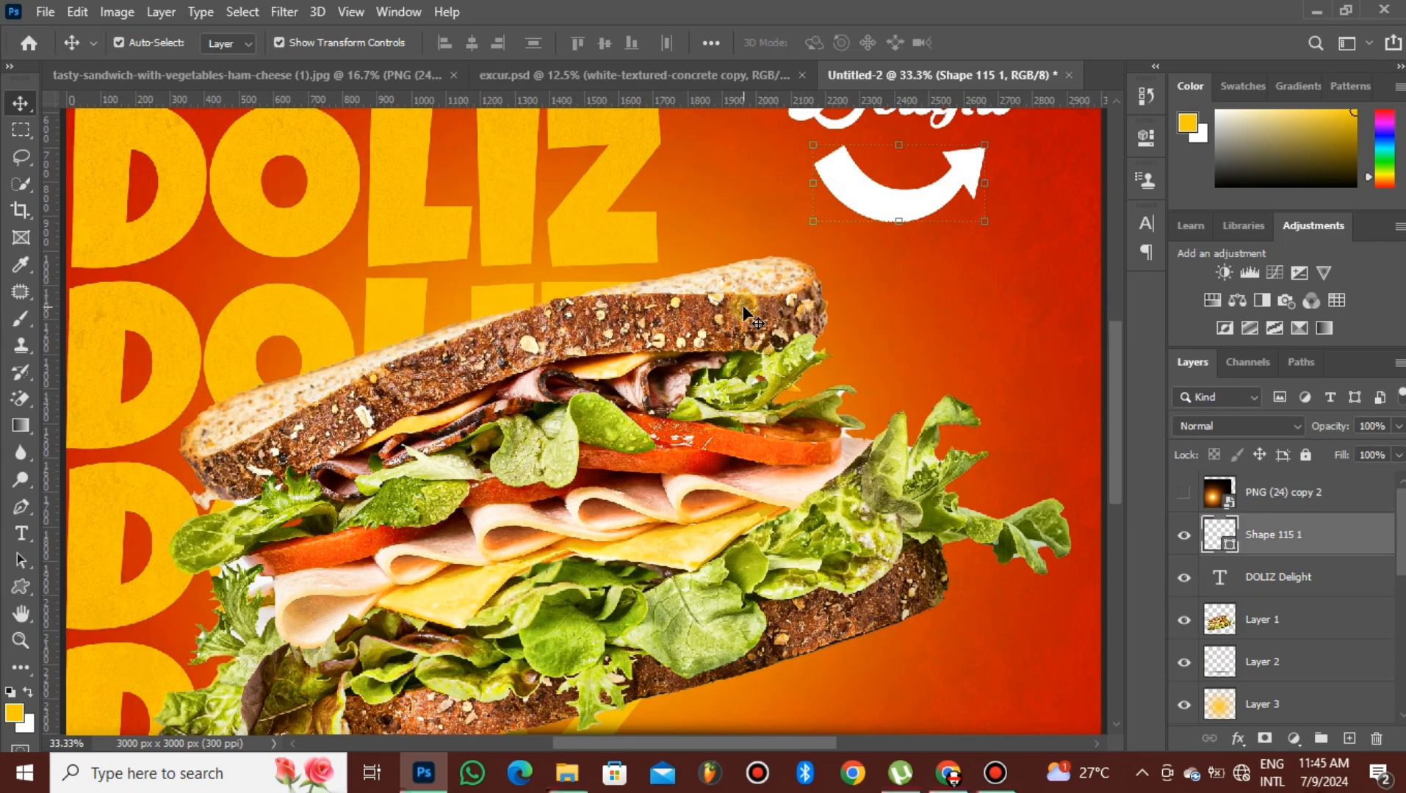
left_click(941, 365)
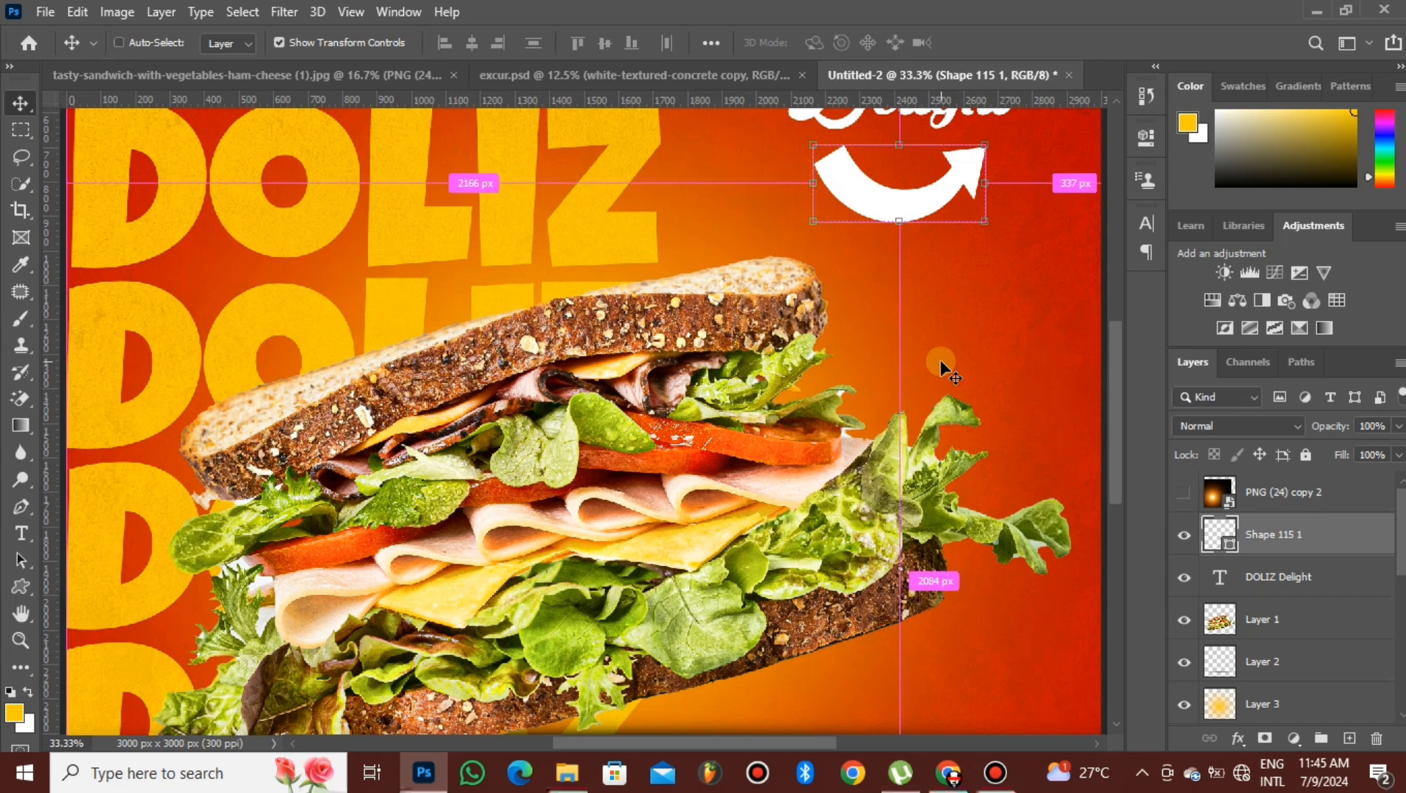
key("ctrl+minus")
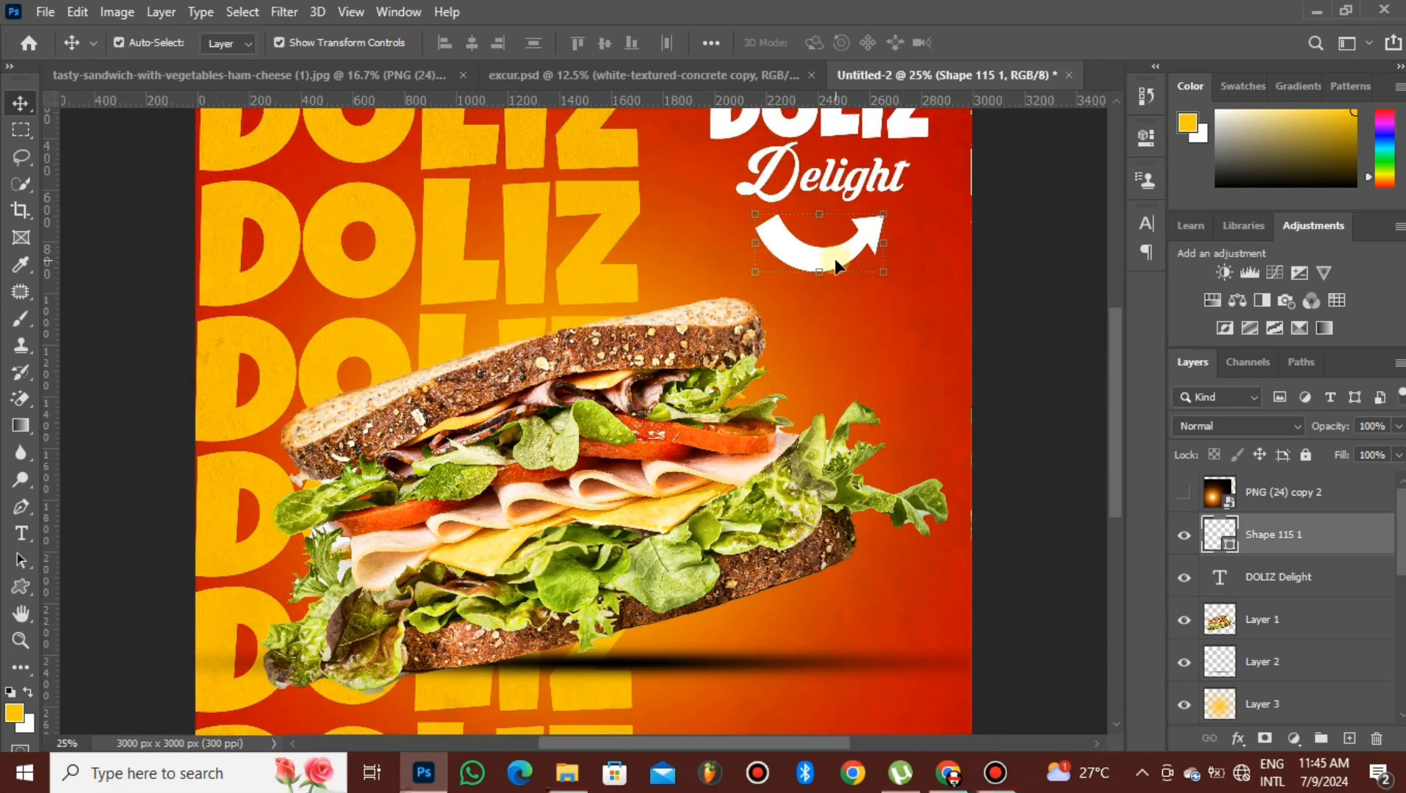
left_click_drag(835, 260, 837, 252)
- Start a Warp transform on the arrow and pull the corner at its tail up toward the D of Delight
key("ctrl")
key("ctrl+t")
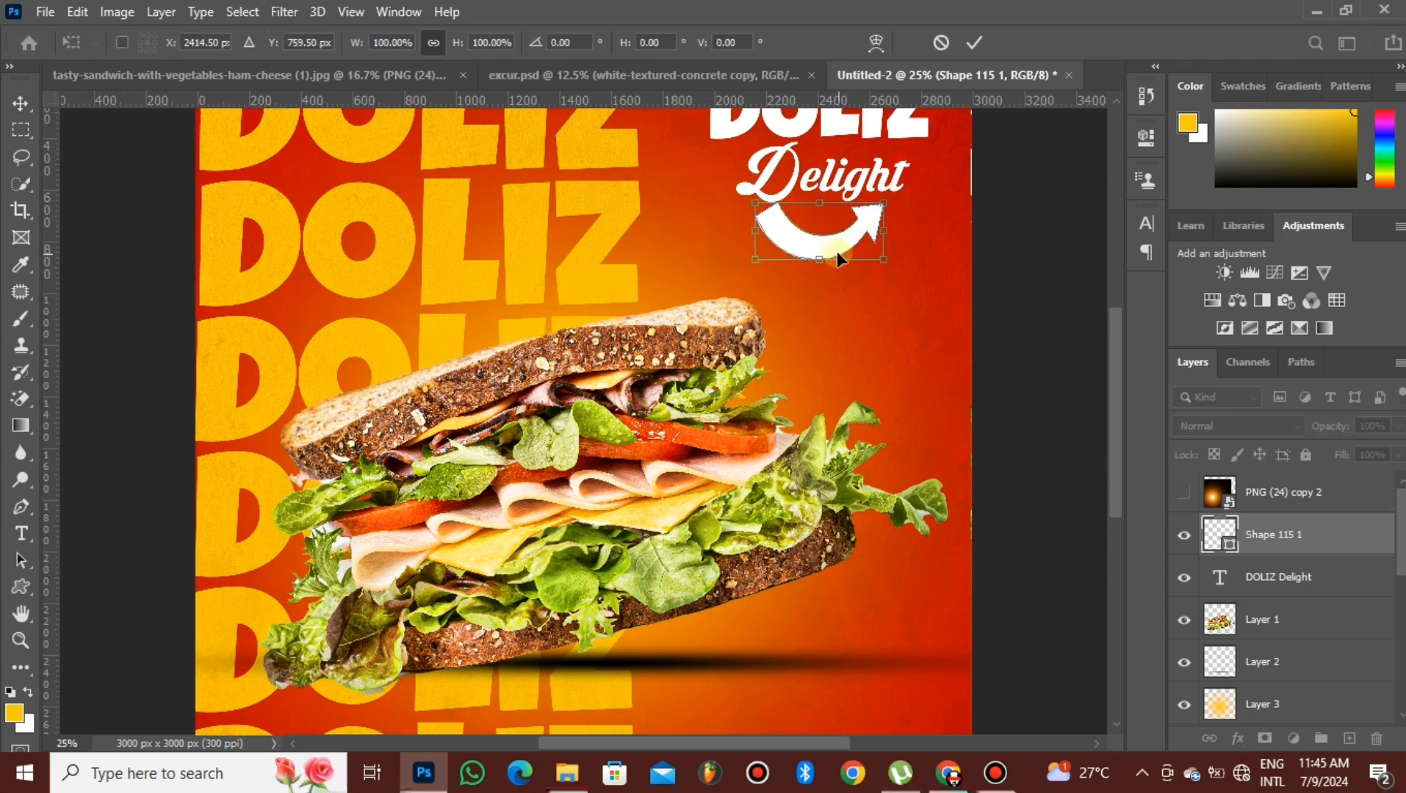
right_click(836, 247)
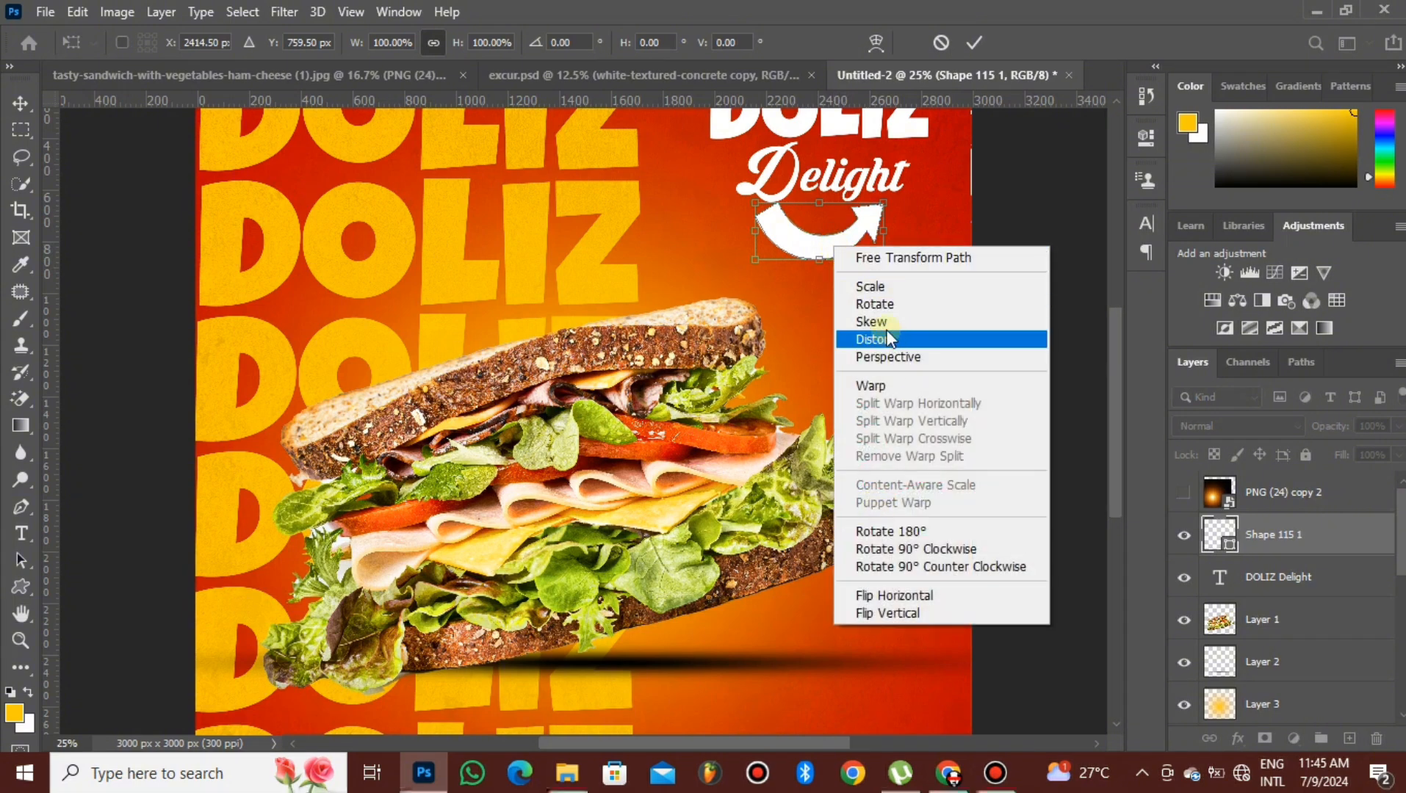
left_click(872, 384)
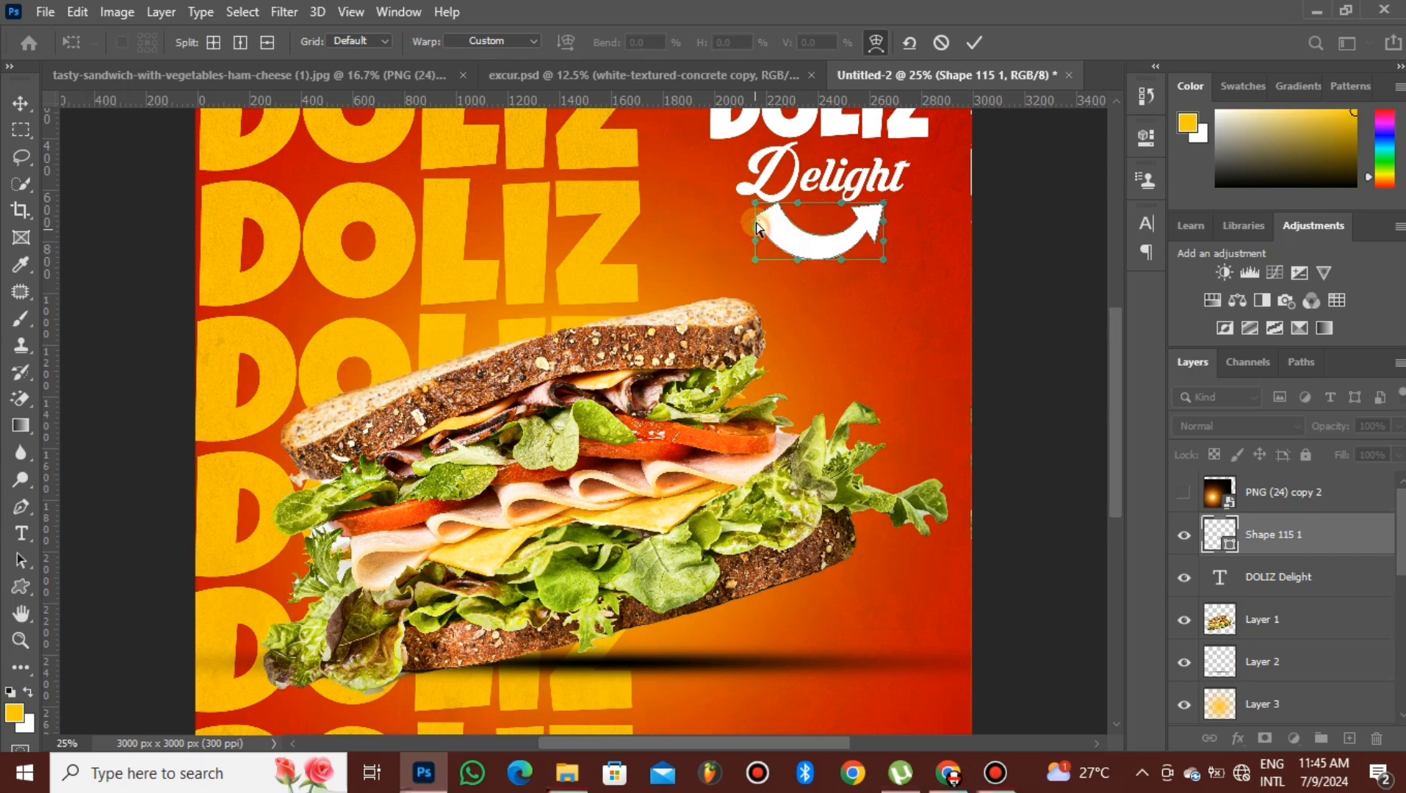
left_click_drag(758, 204, 759, 194)
- Warp the arrow's tail into a narrow taper that joins the bottom of the D in Delight, and apply the transform
key("ctrl+plus")
key("ctrl+plus")
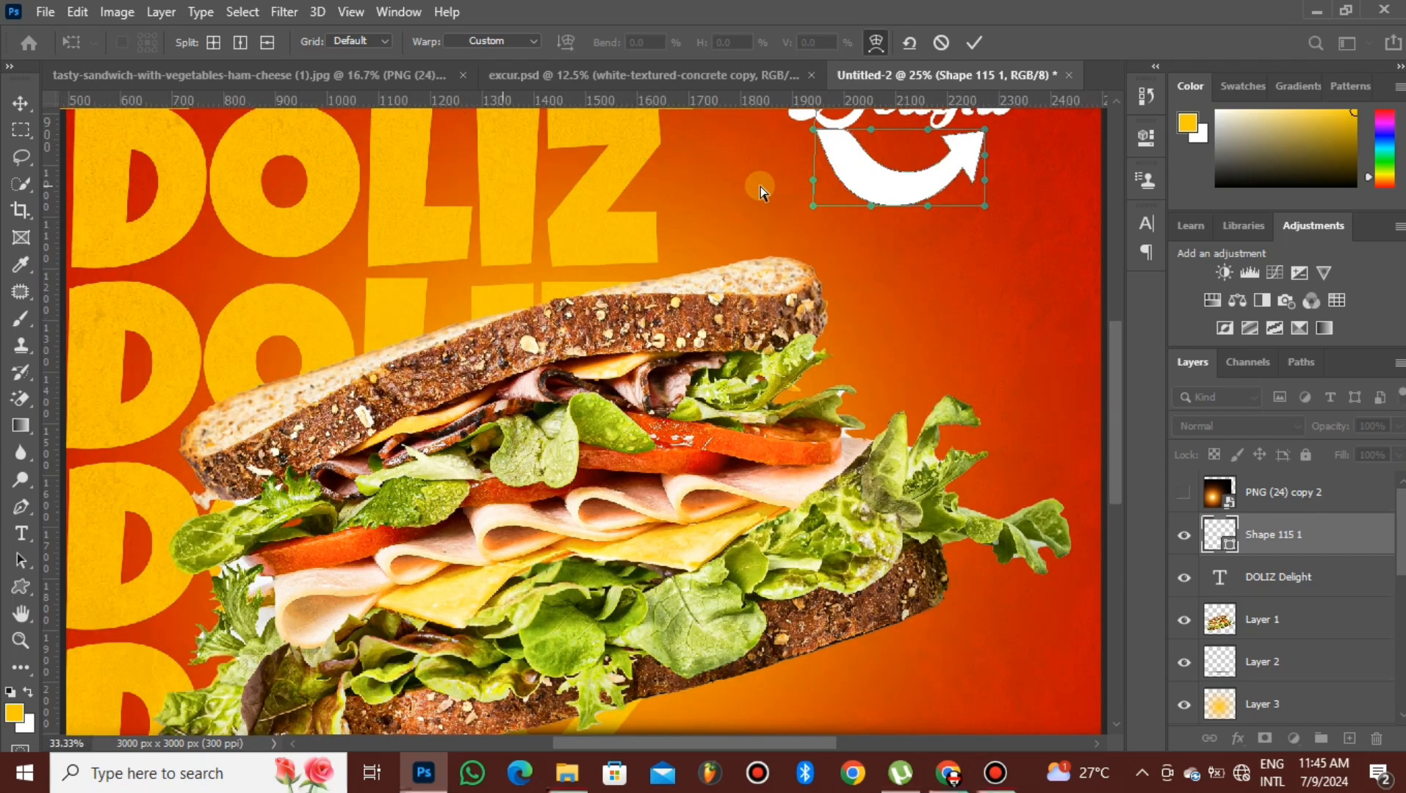
left_click_drag(686, 739, 783, 739)
left_click_drag(1115, 450, 1107, 360)
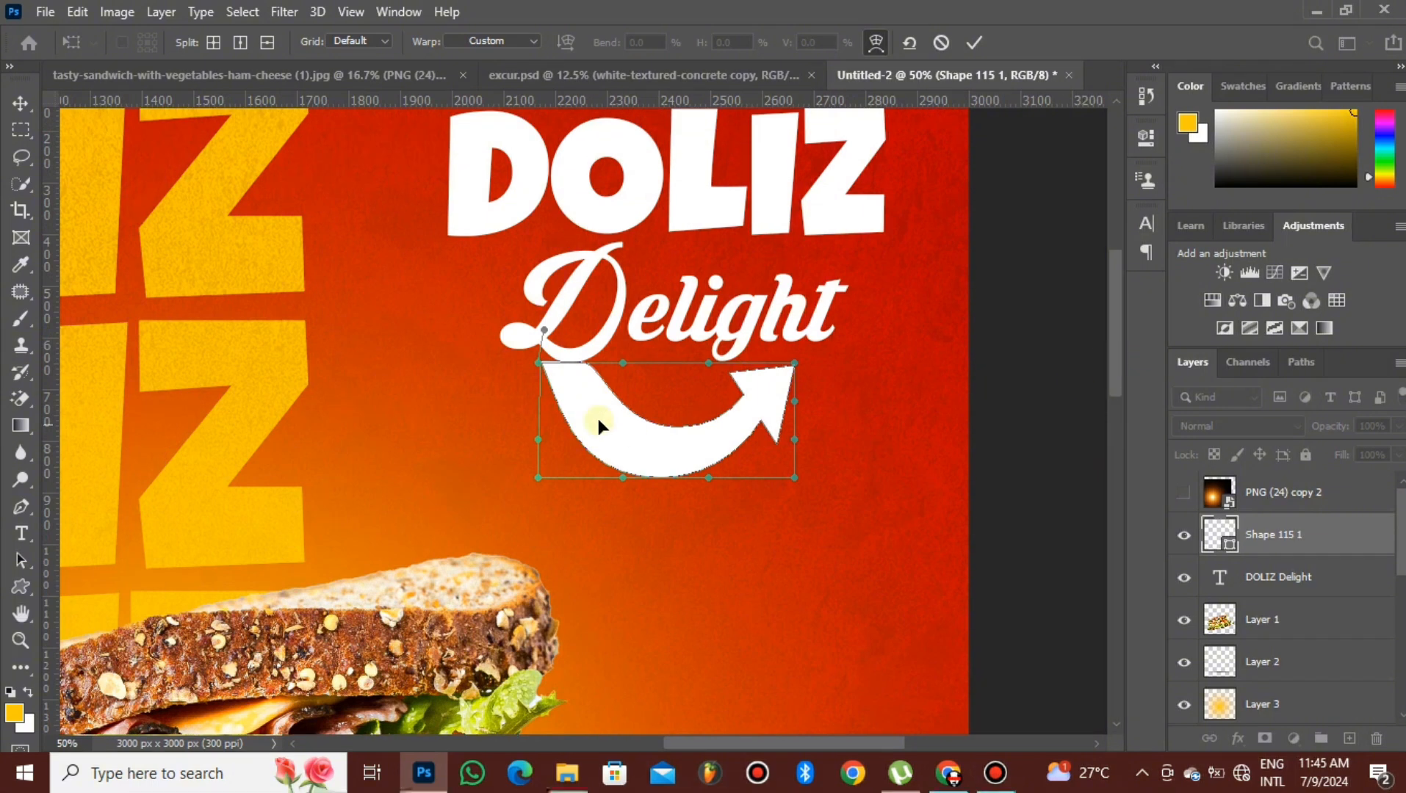
left_click_drag(619, 360, 564, 354)
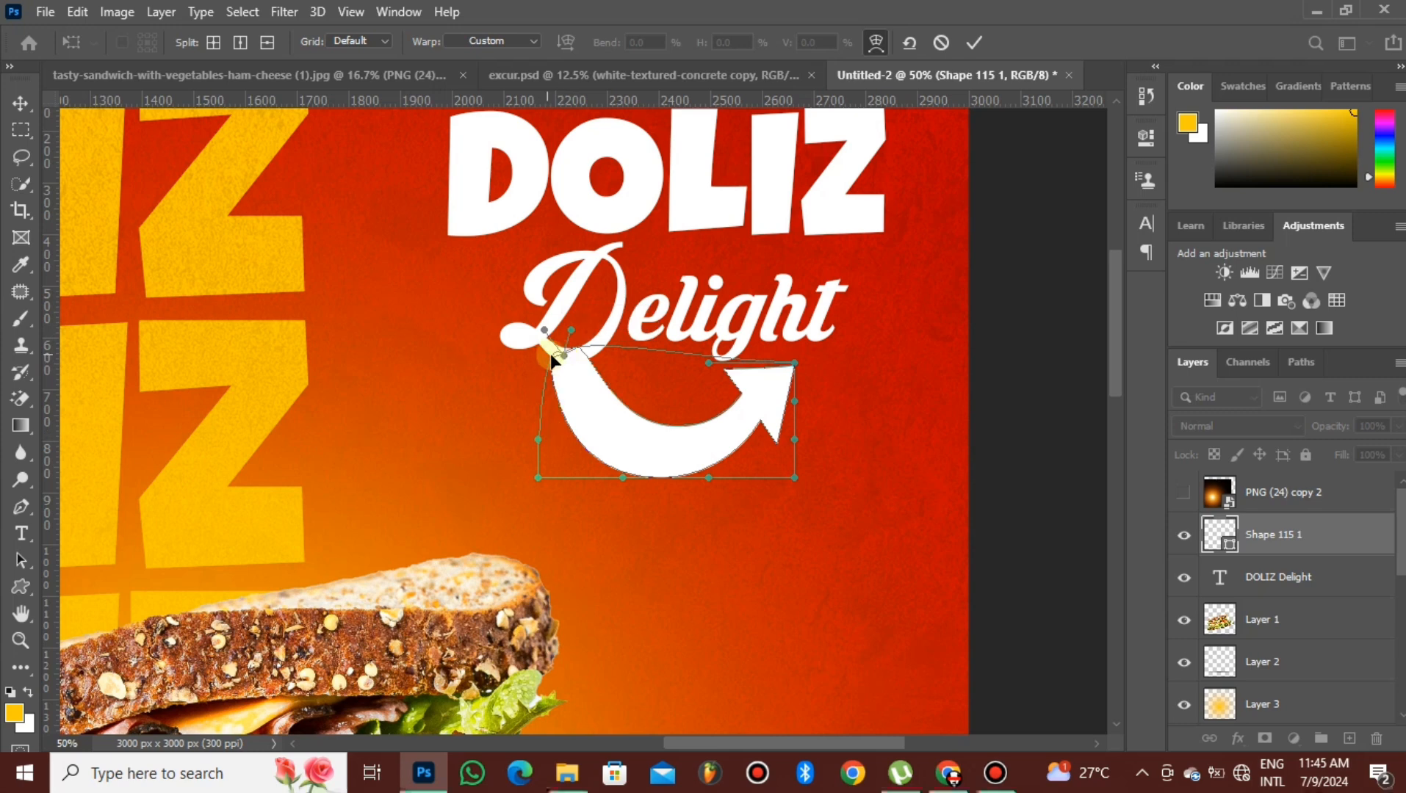
left_click_drag(537, 439, 537, 346)
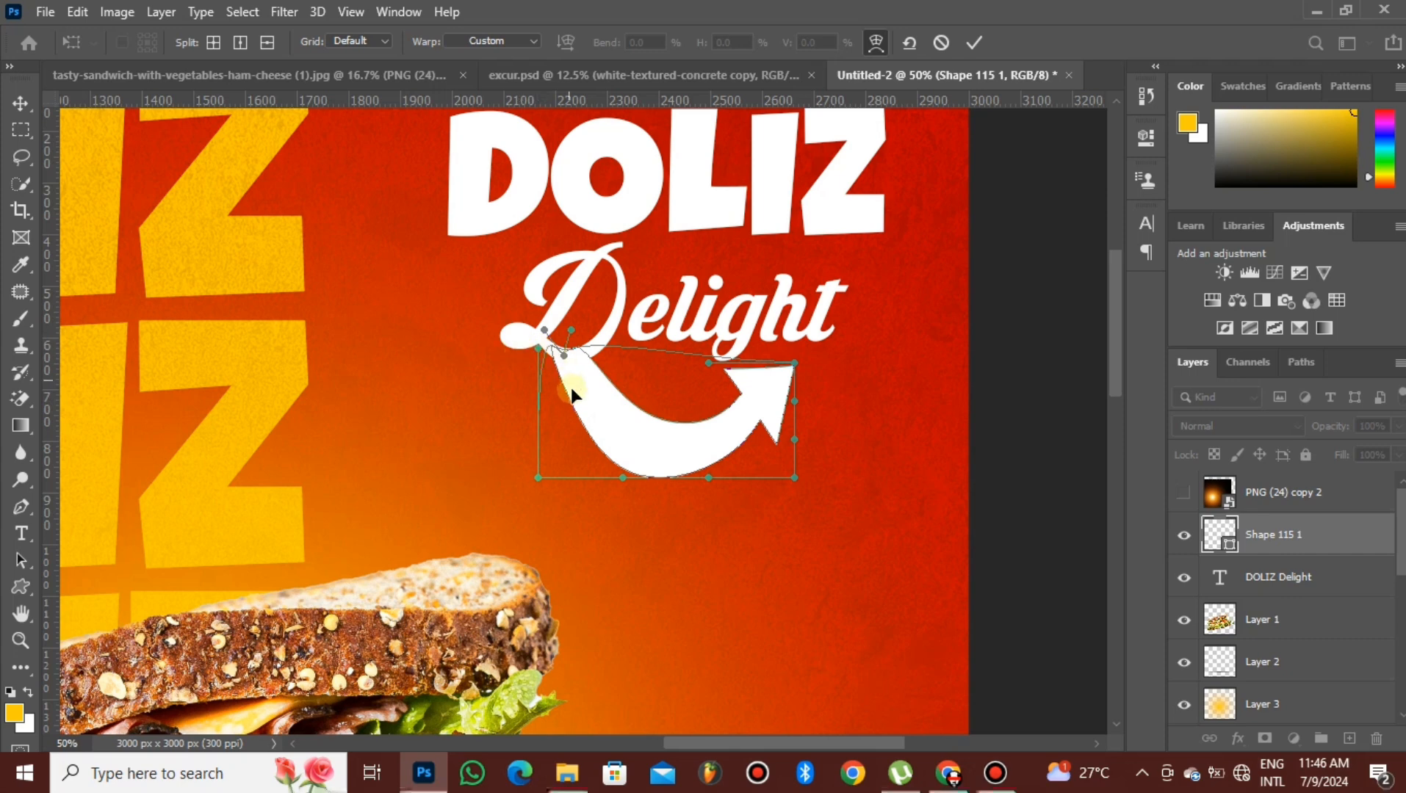
mouse_move(566, 355)
left_mouse_down()
mouse_move(539, 341)
mouse_move(589, 352)
left_mouse_up()
left_click(575, 344)
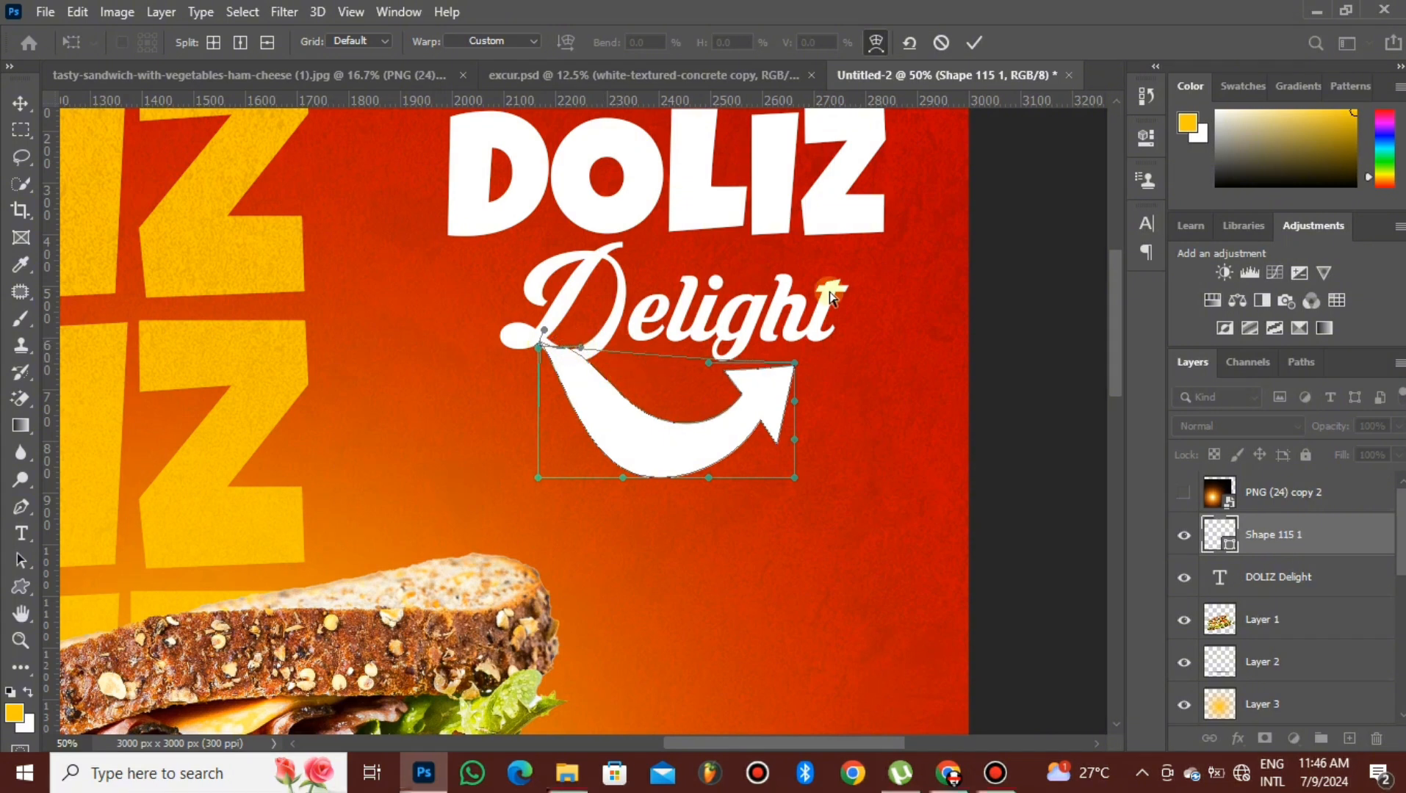
left_click(969, 46)
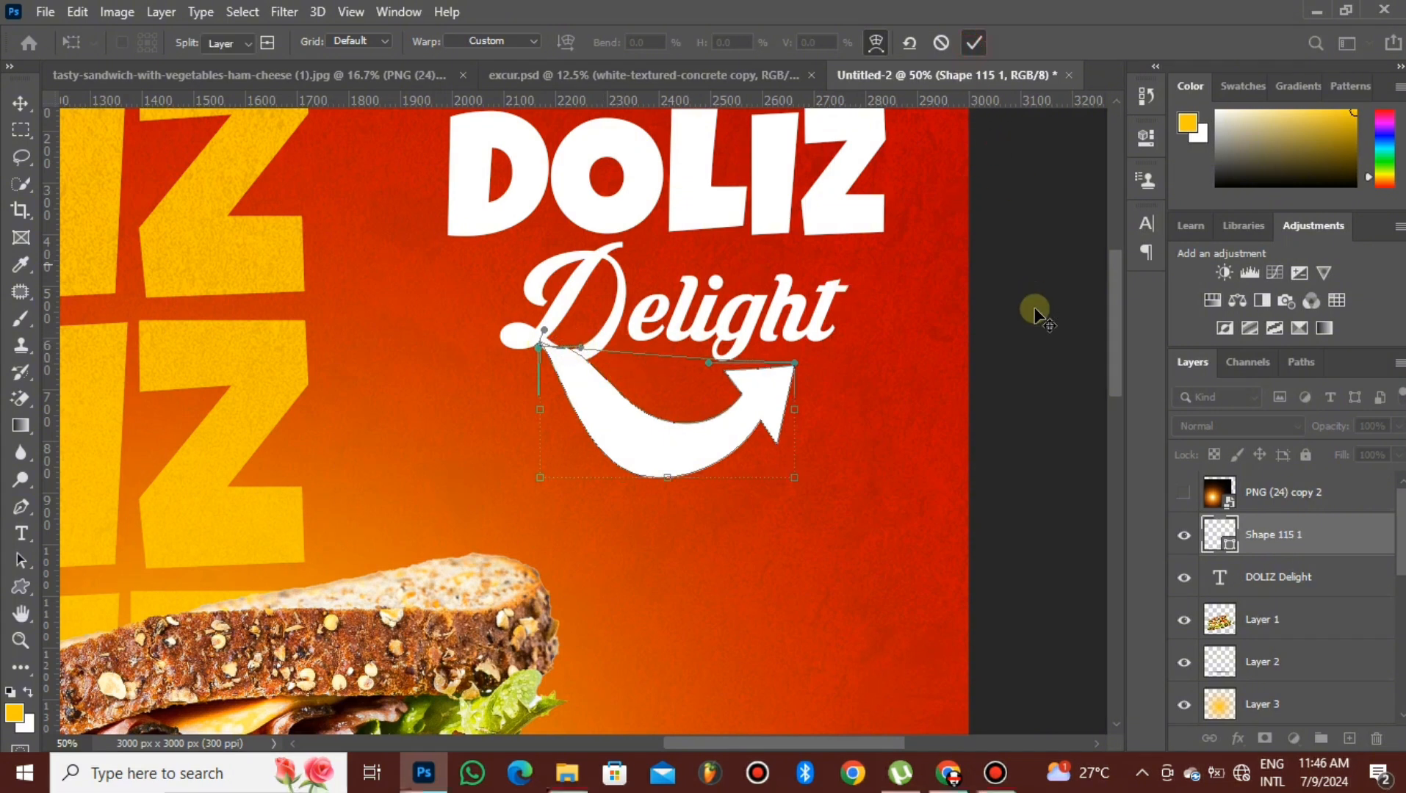
left_click(1033, 308)
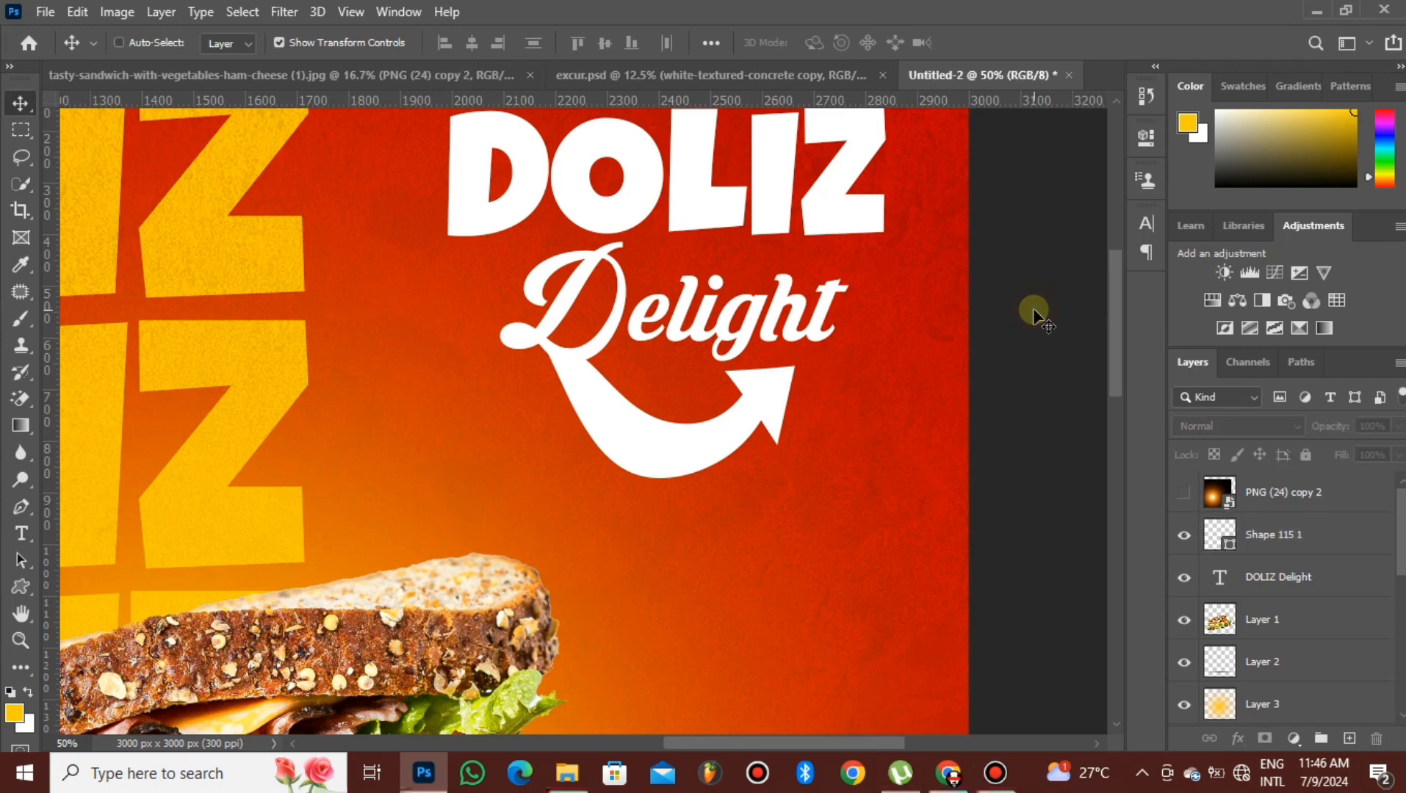
key("ctrl+0")
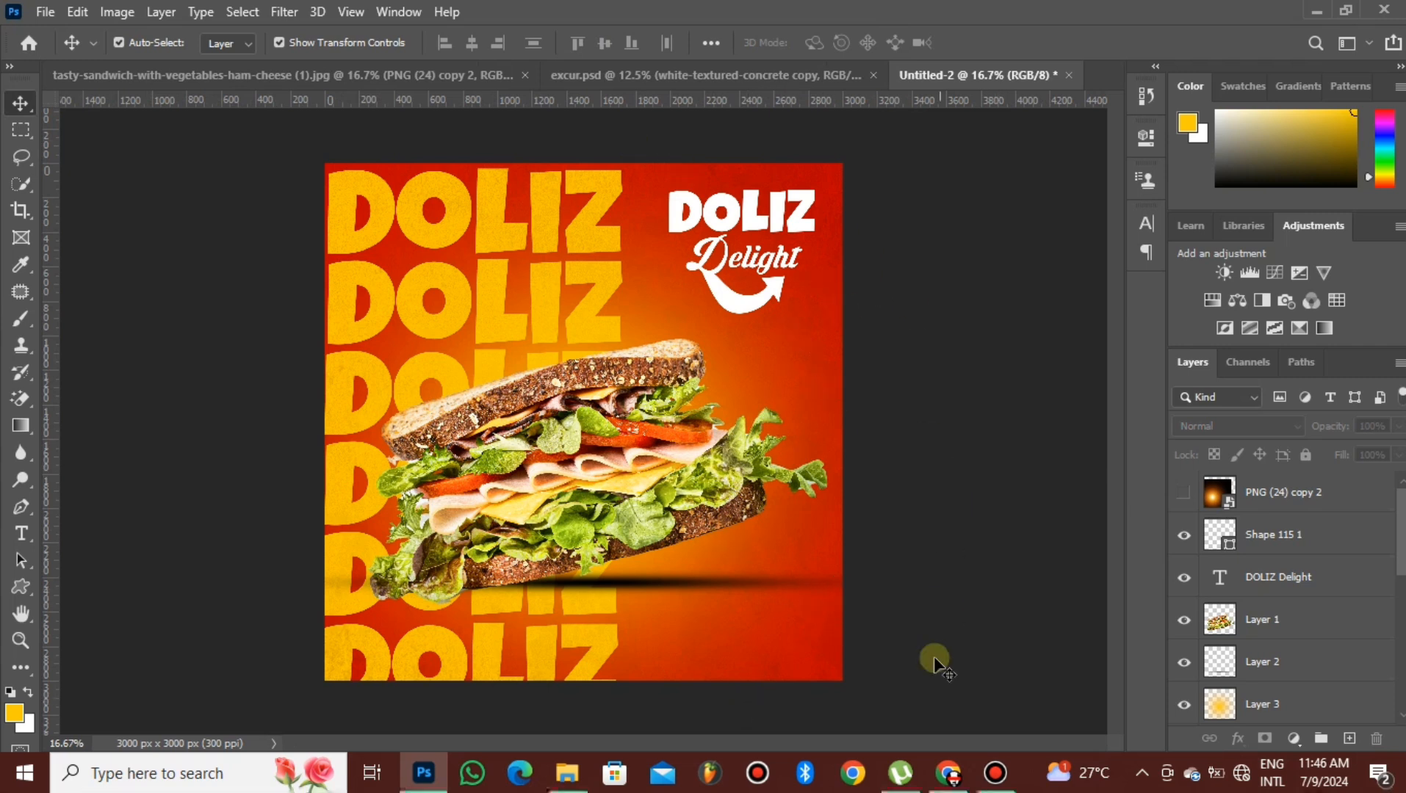
left_click(950, 775)
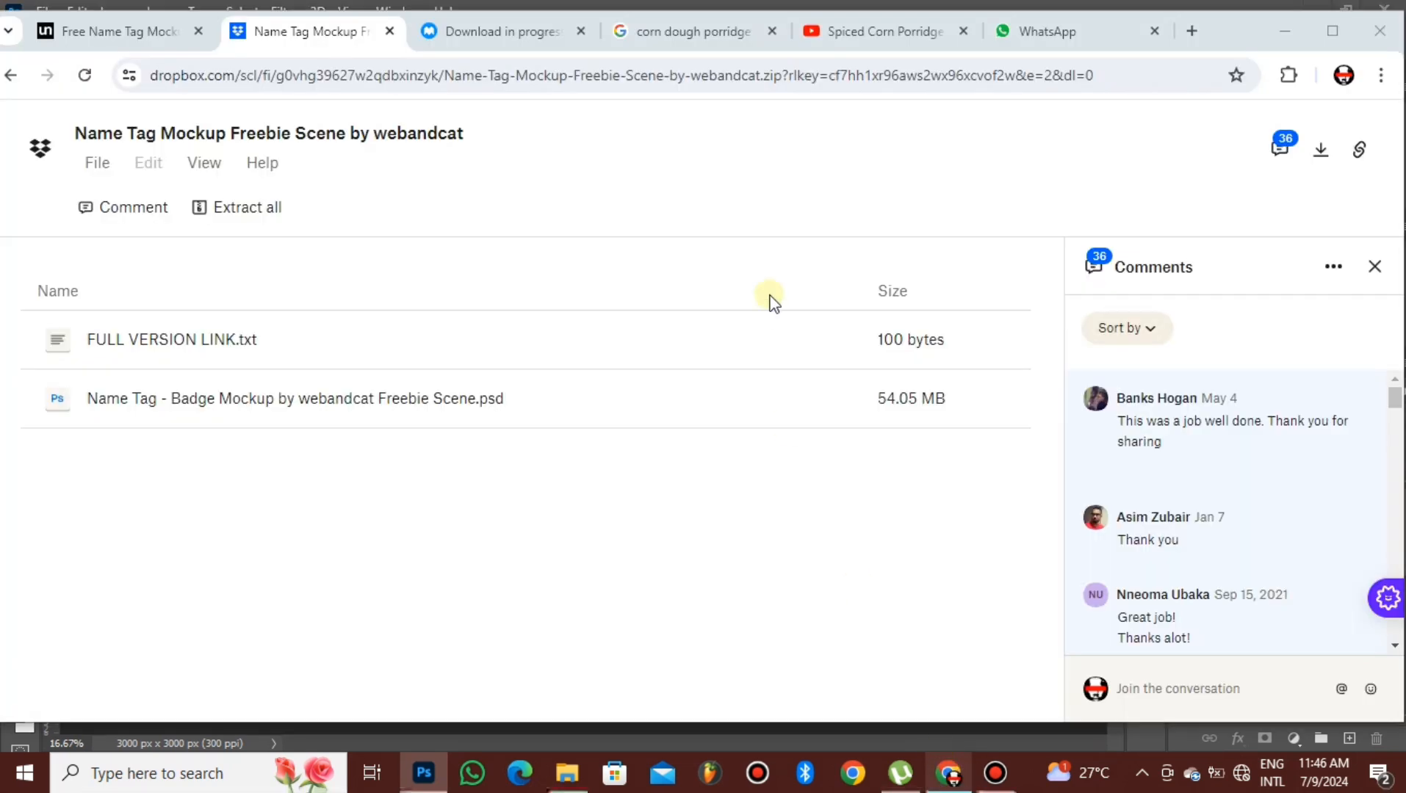
key("alt+Tab")
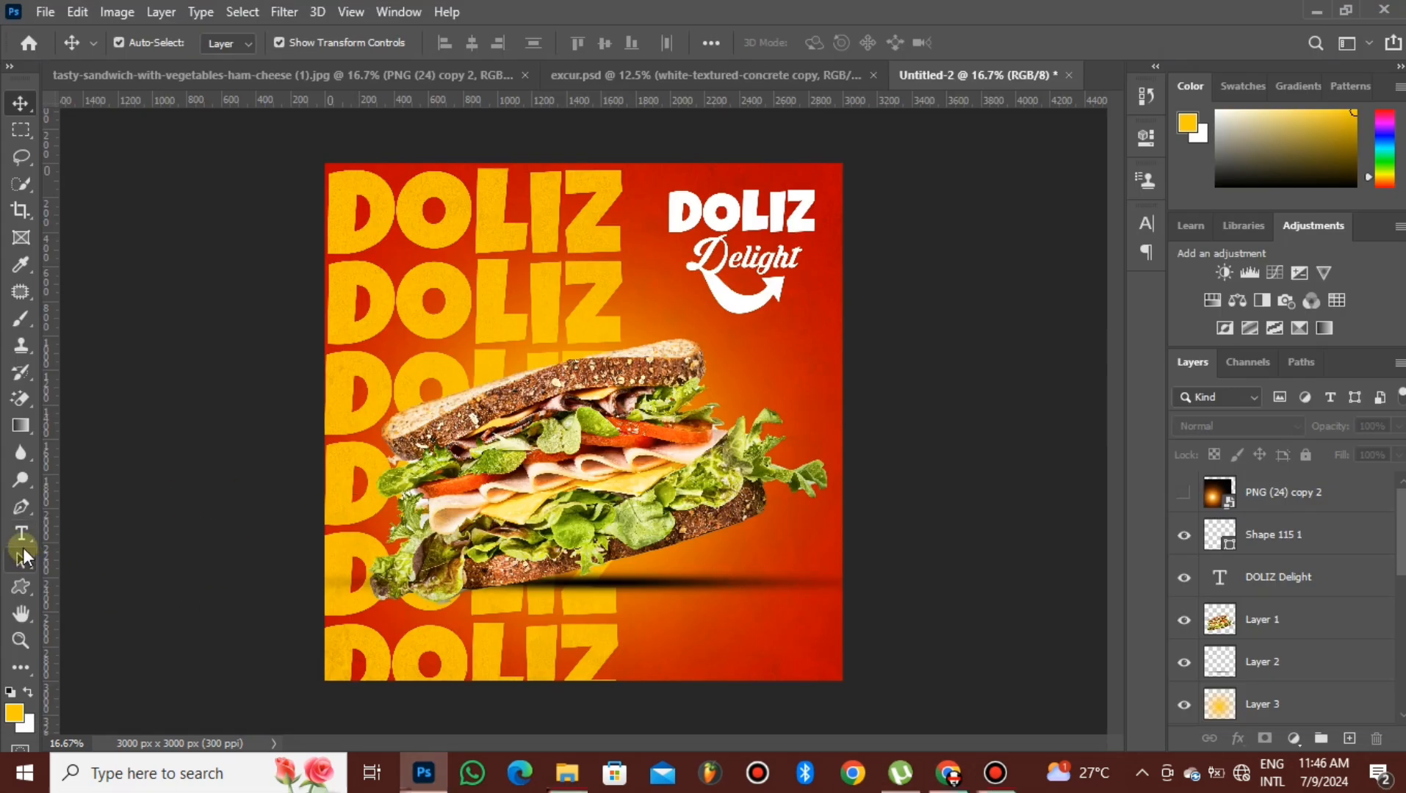
- Add a white text block with the location, Delivery Available and phone numbers below the sandwich in Nexa-Bold at 16 pt
left_click(21, 539)
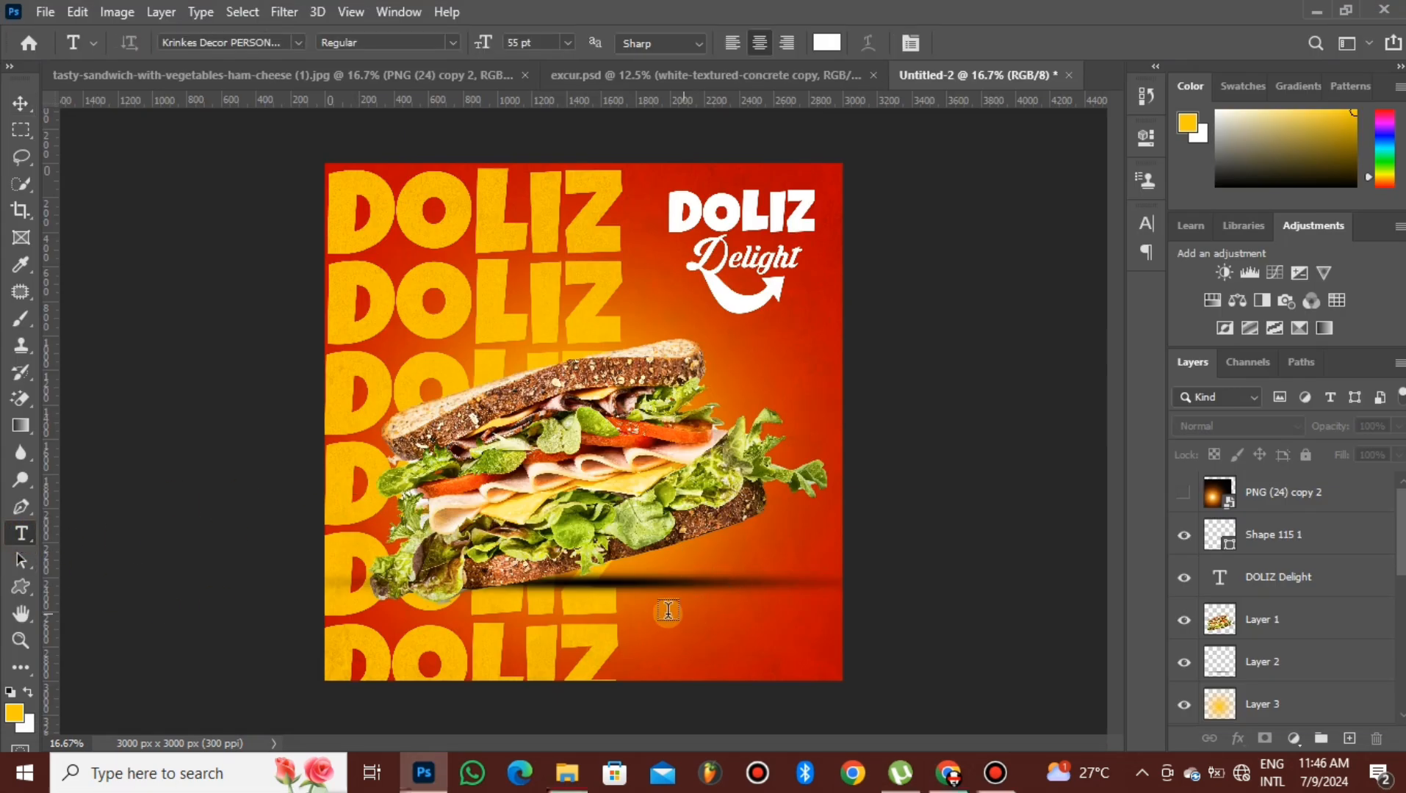
left_click(283, 42)
type("n")
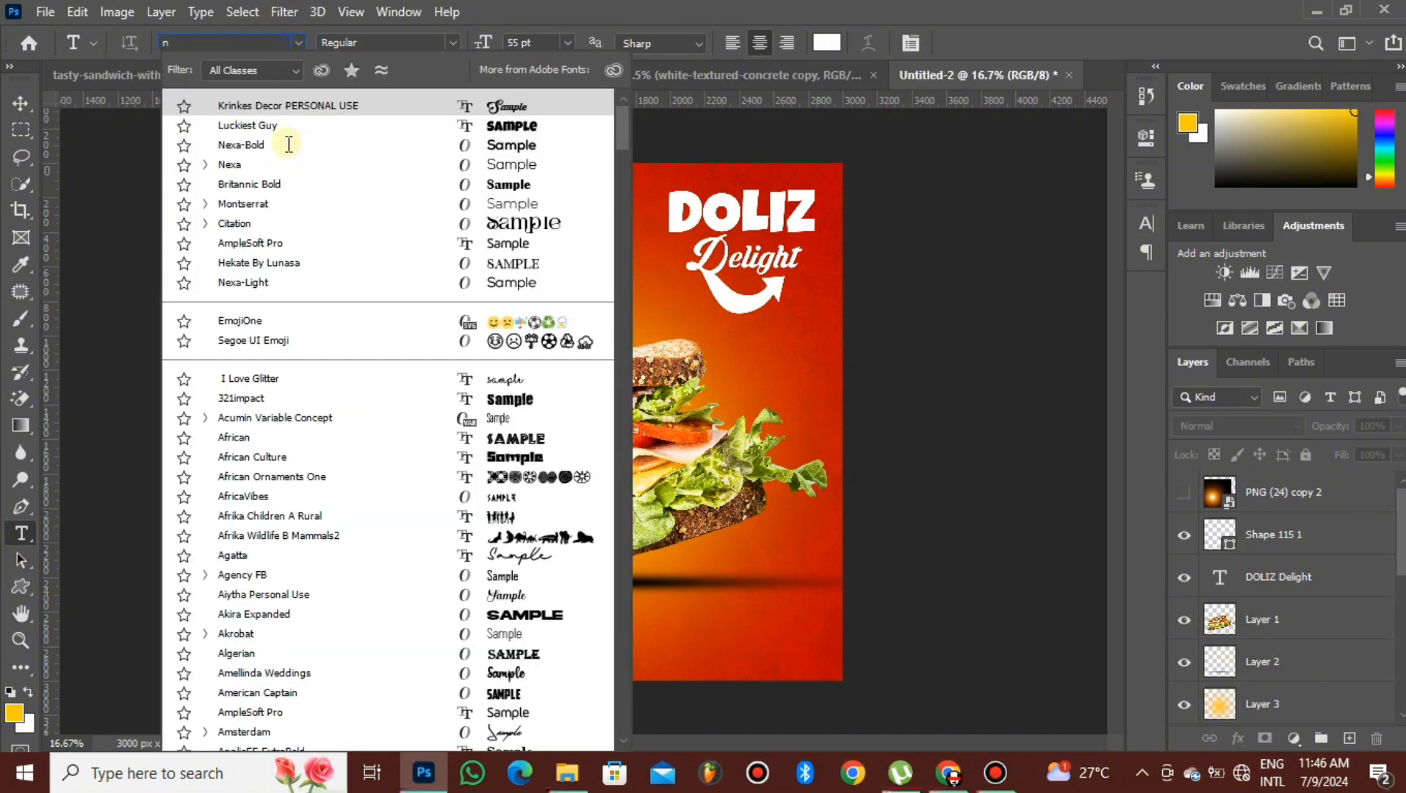
type("e")
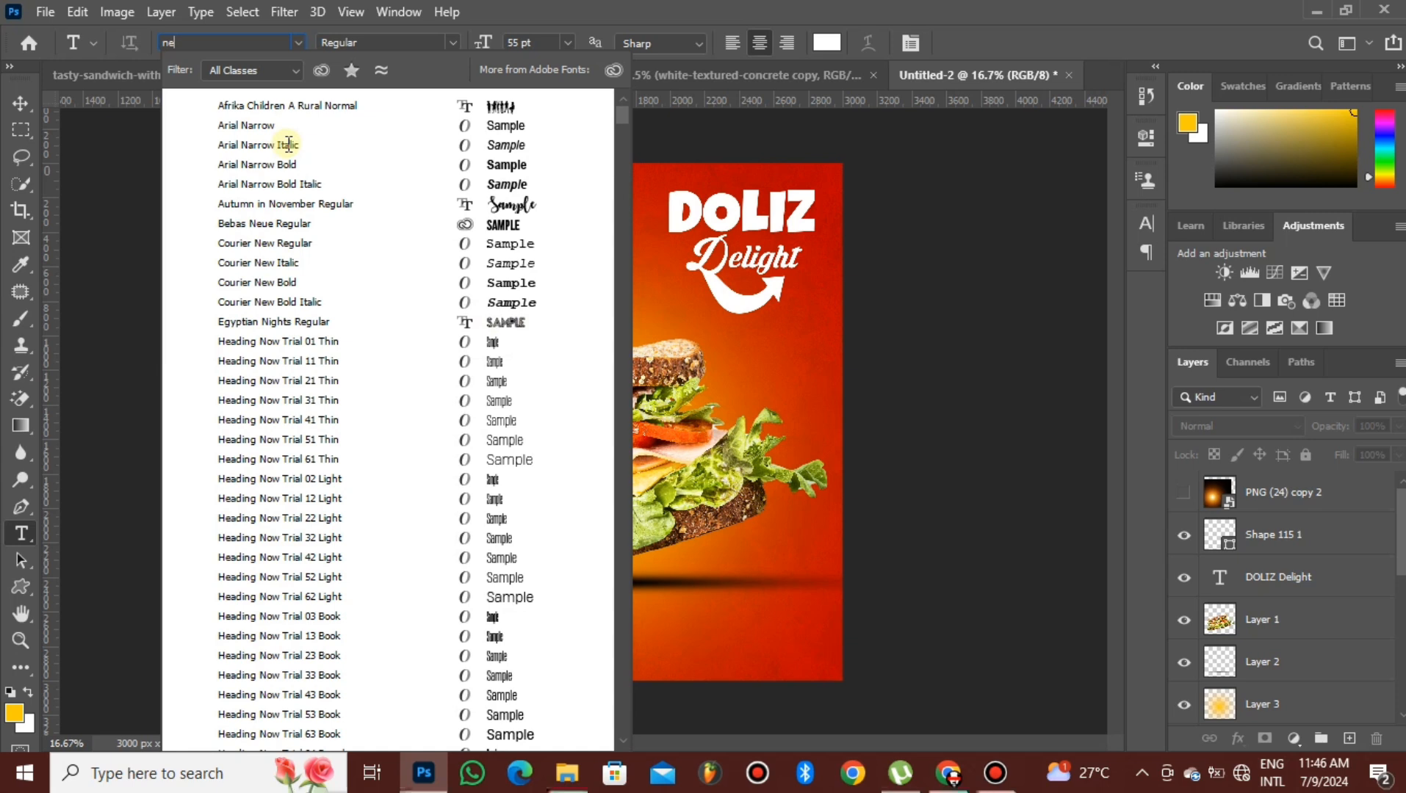
type("xa-Bold")
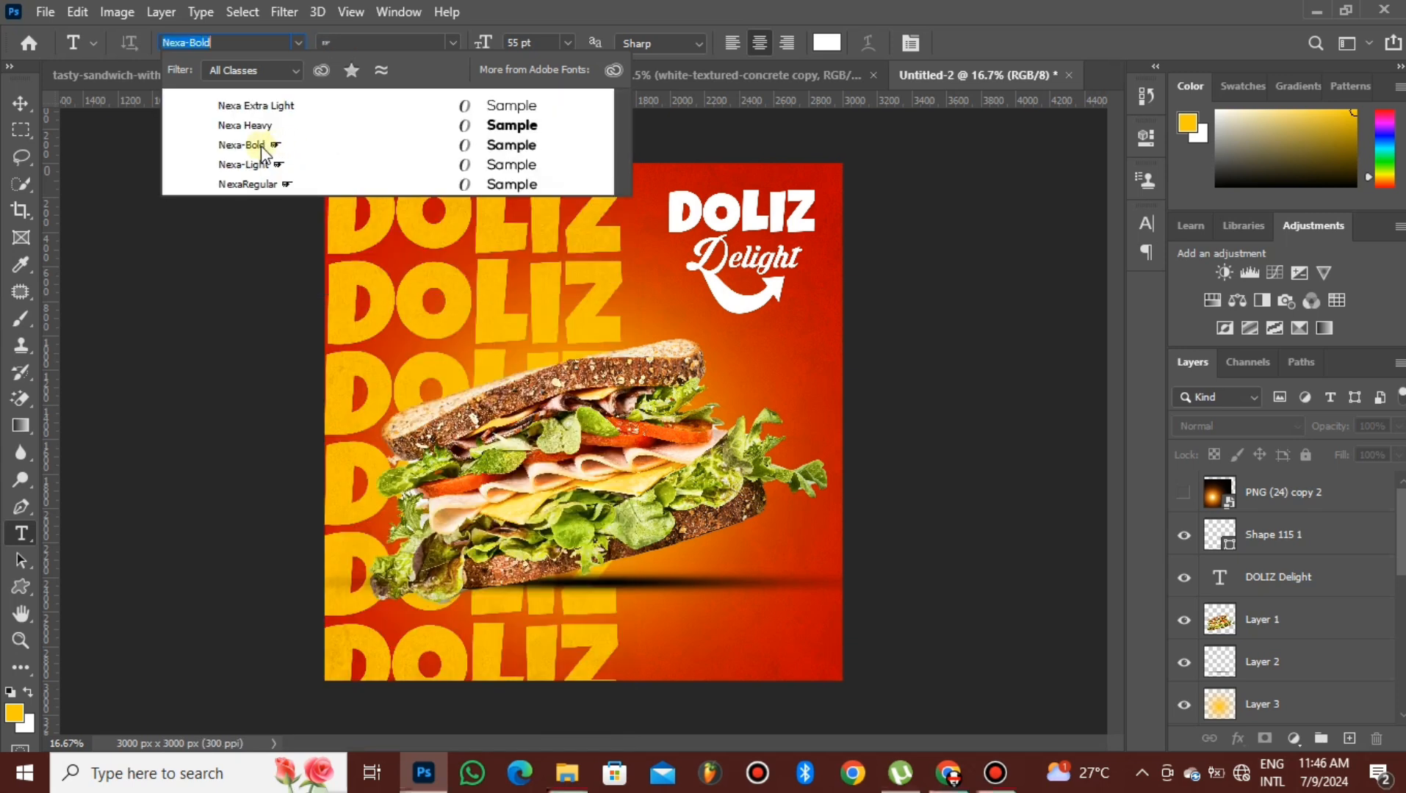
left_click(259, 151)
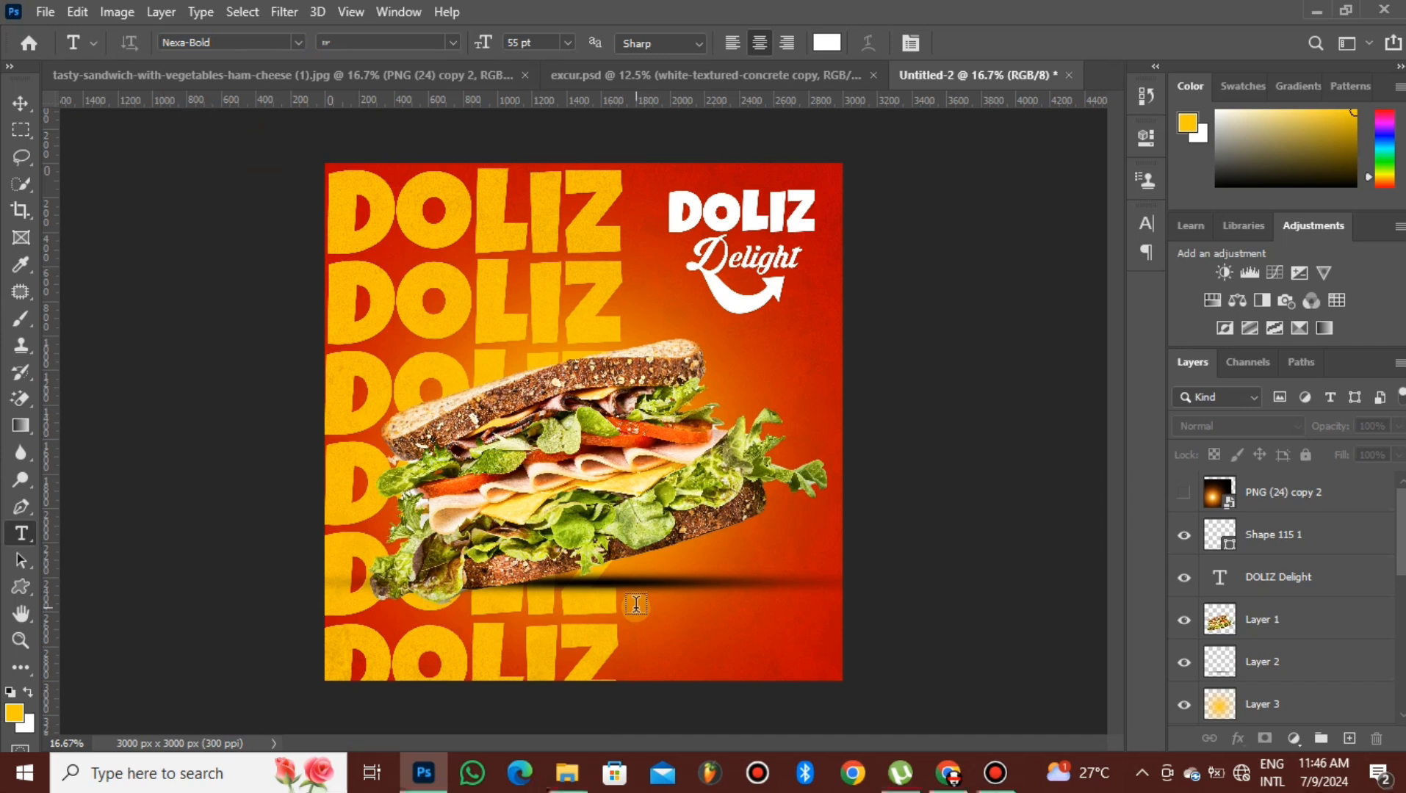
left_click_drag(636, 604, 823, 661)
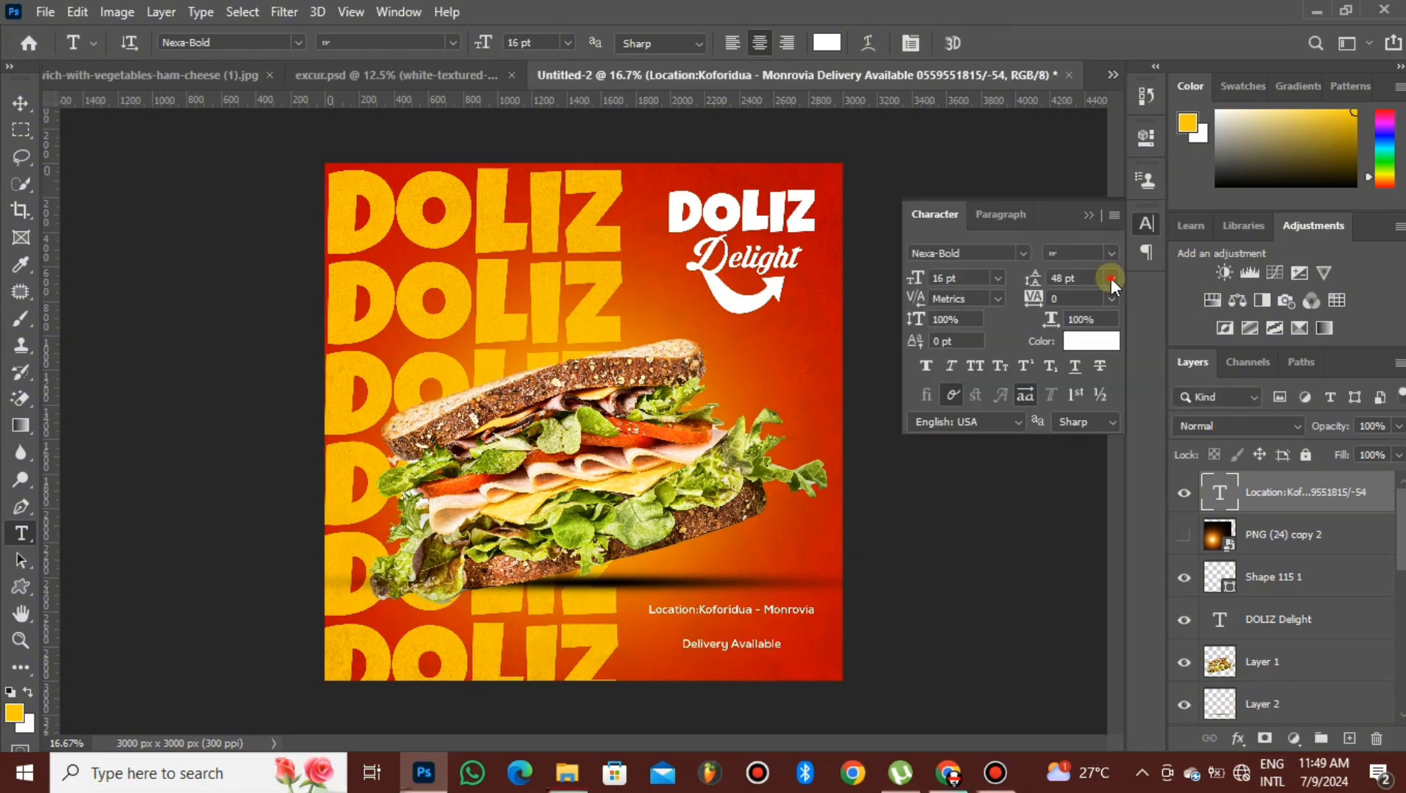
- Set the contact text's leading to Auto and align its lines to the right
left_click(1111, 278)
left_click(1076, 287)
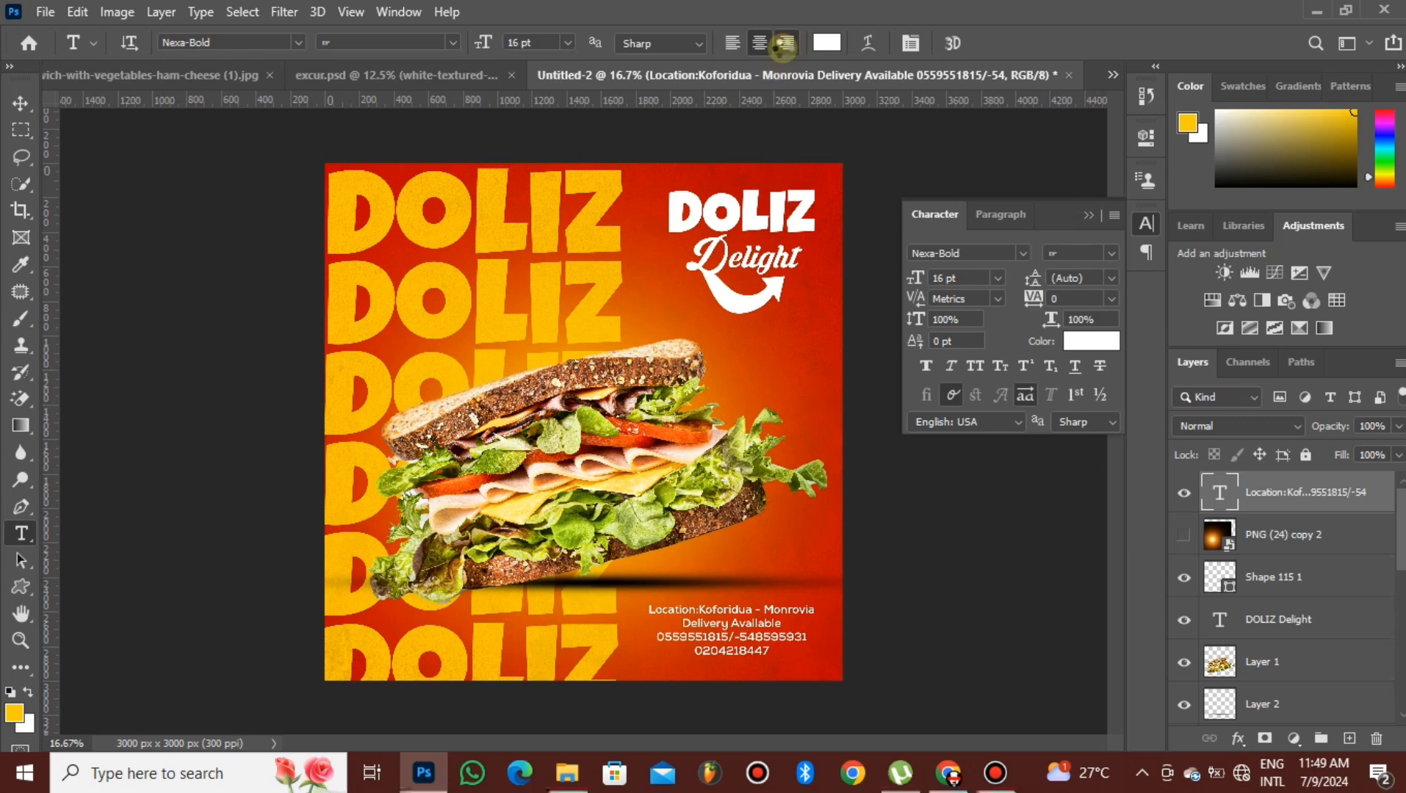
left_click(785, 43)
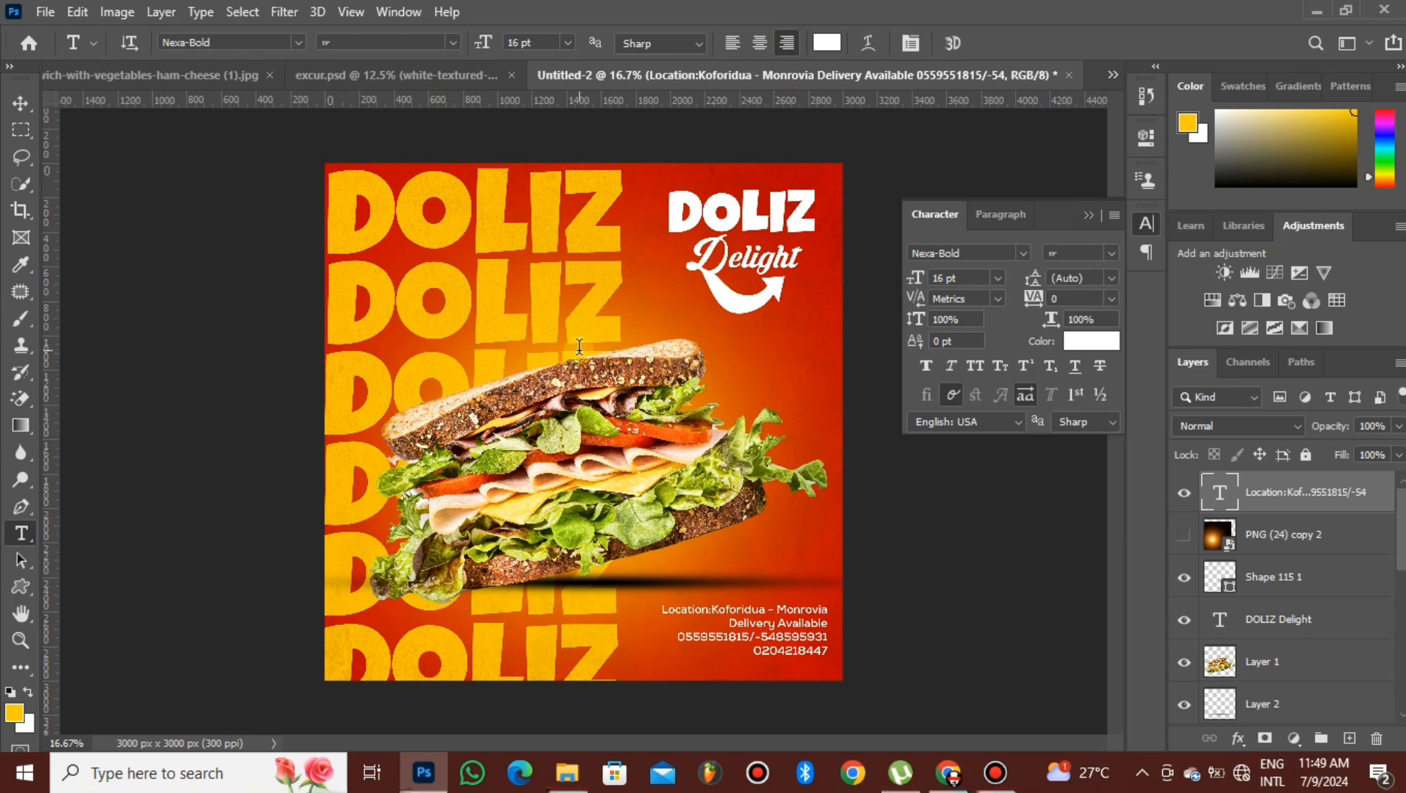
left_click(1088, 214)
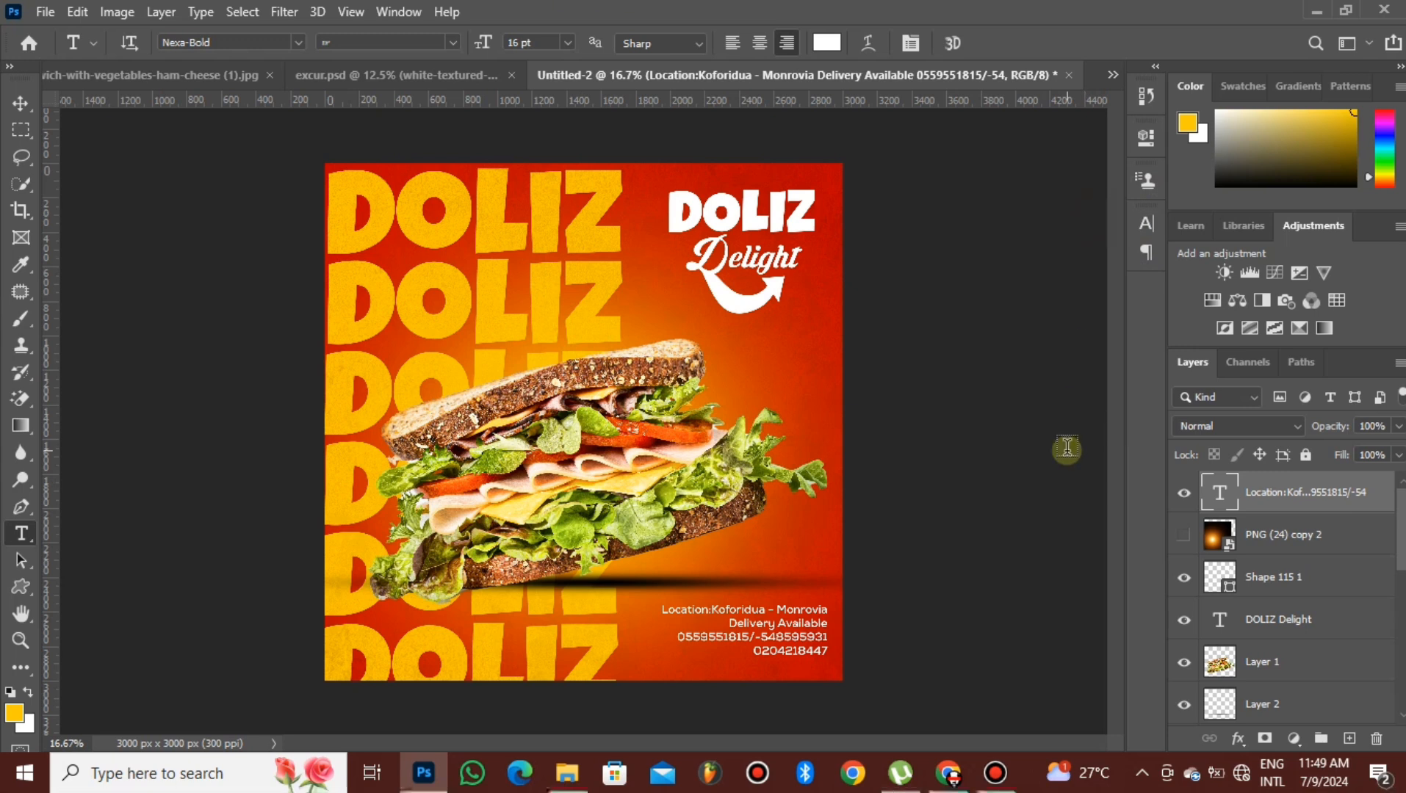
- Show the PNG (24) copy 2 light layer again, deselect all layers and inspect the contact text up close
left_click(1184, 535)
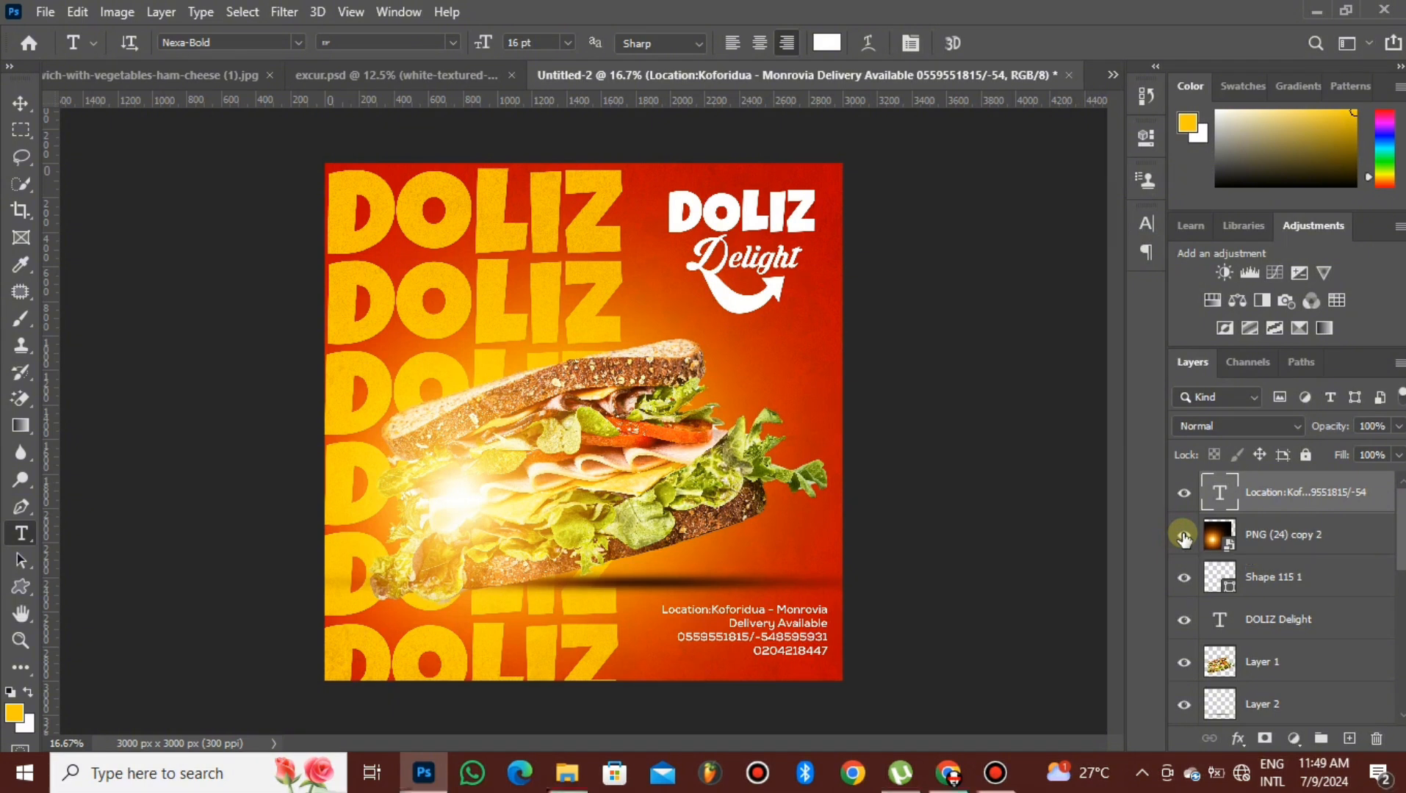
left_click(21, 103)
left_click(198, 243)
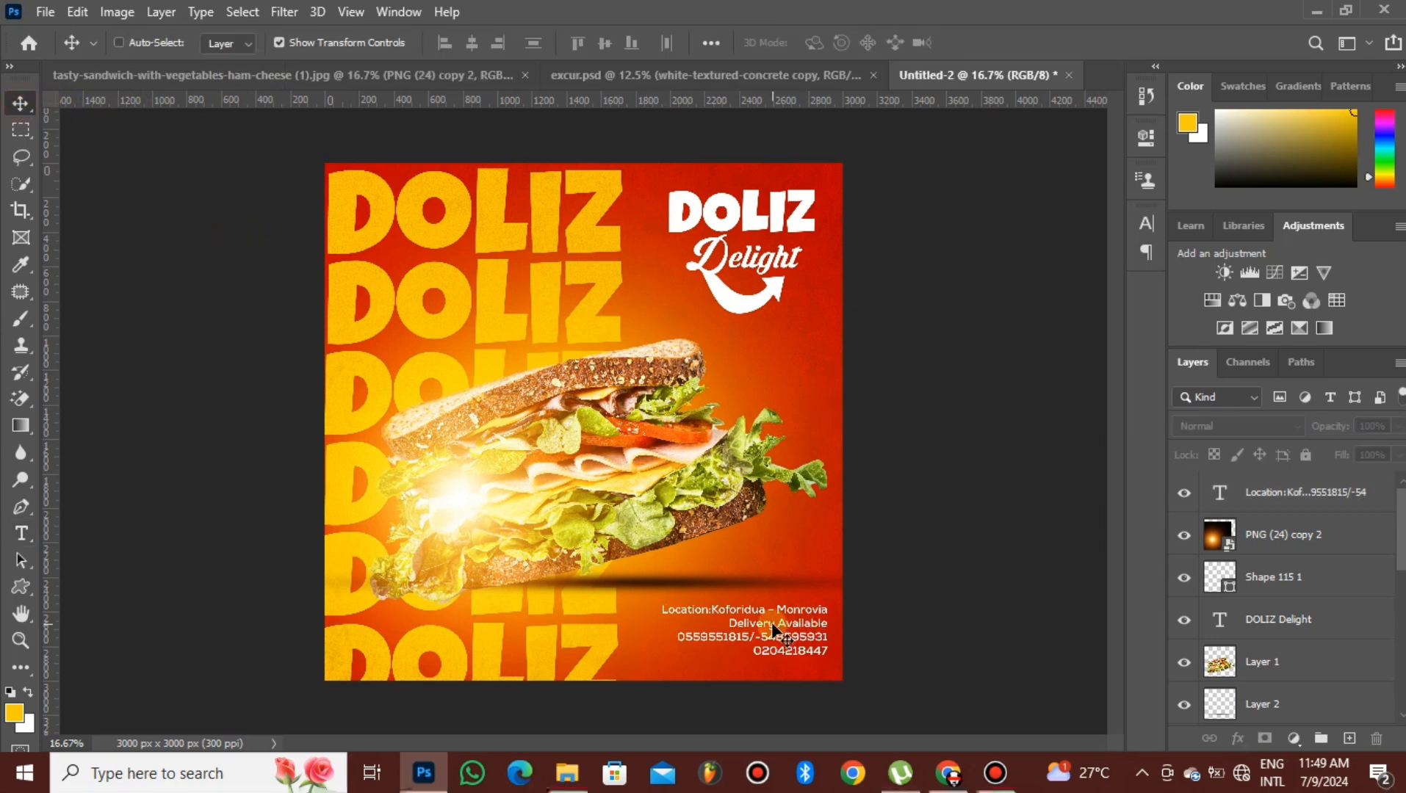
key("ctrl+plus")
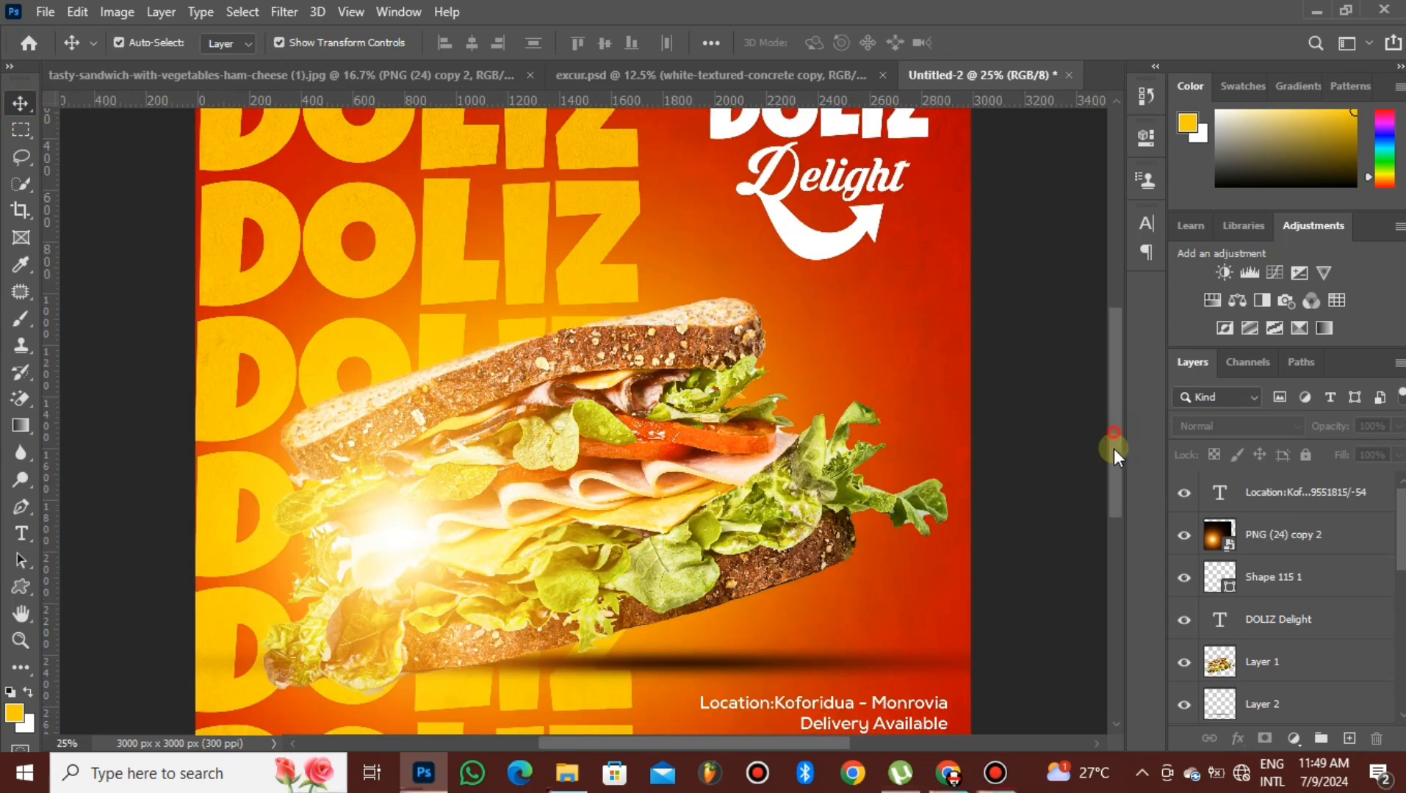
left_click_drag(1114, 448, 1107, 524)
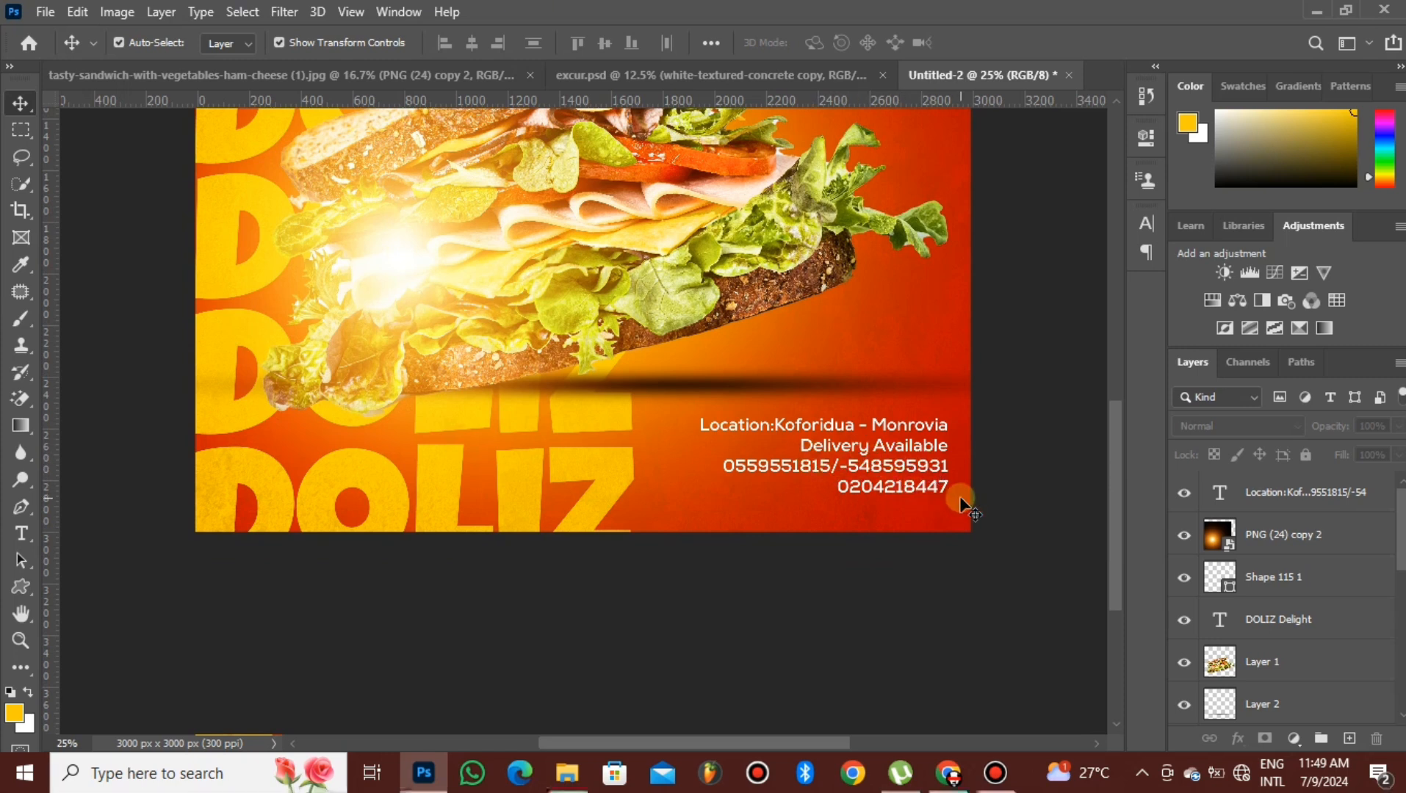
key("ctrl+0")
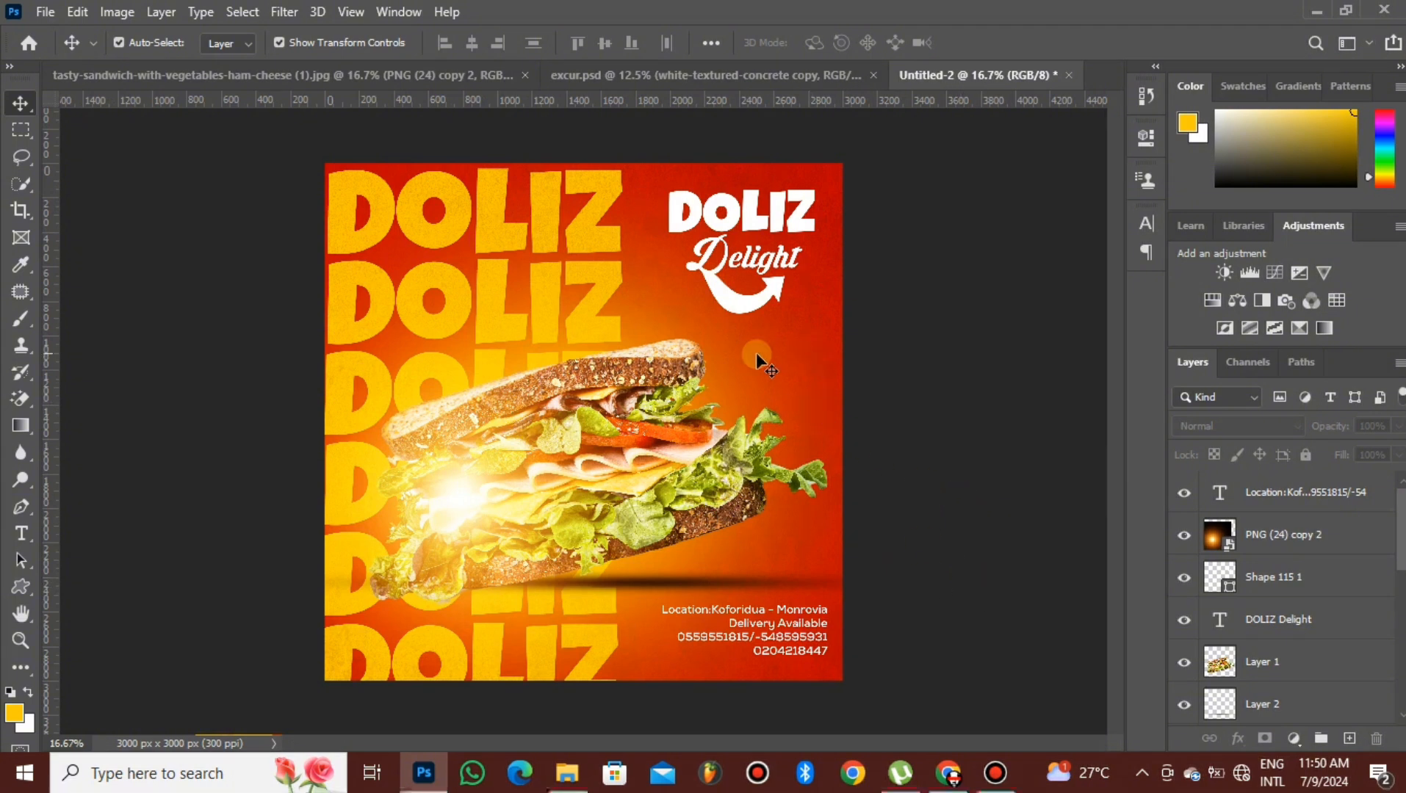
- Hide the PNG (24) copy 2 light layer, select the DOLIZ Delight text layer, and show the light layer again
left_click(585, 325)
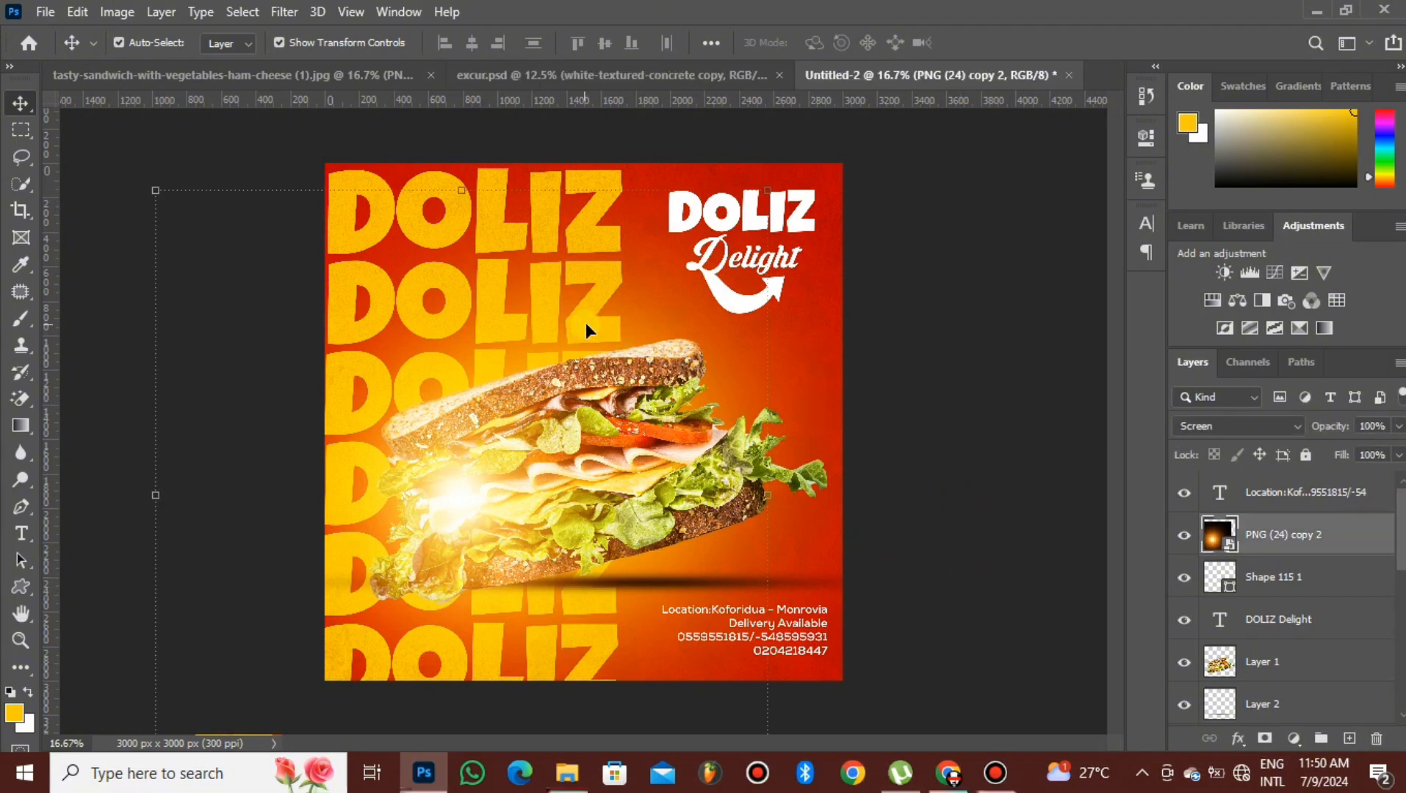
left_click(1183, 540)
left_click(590, 308)
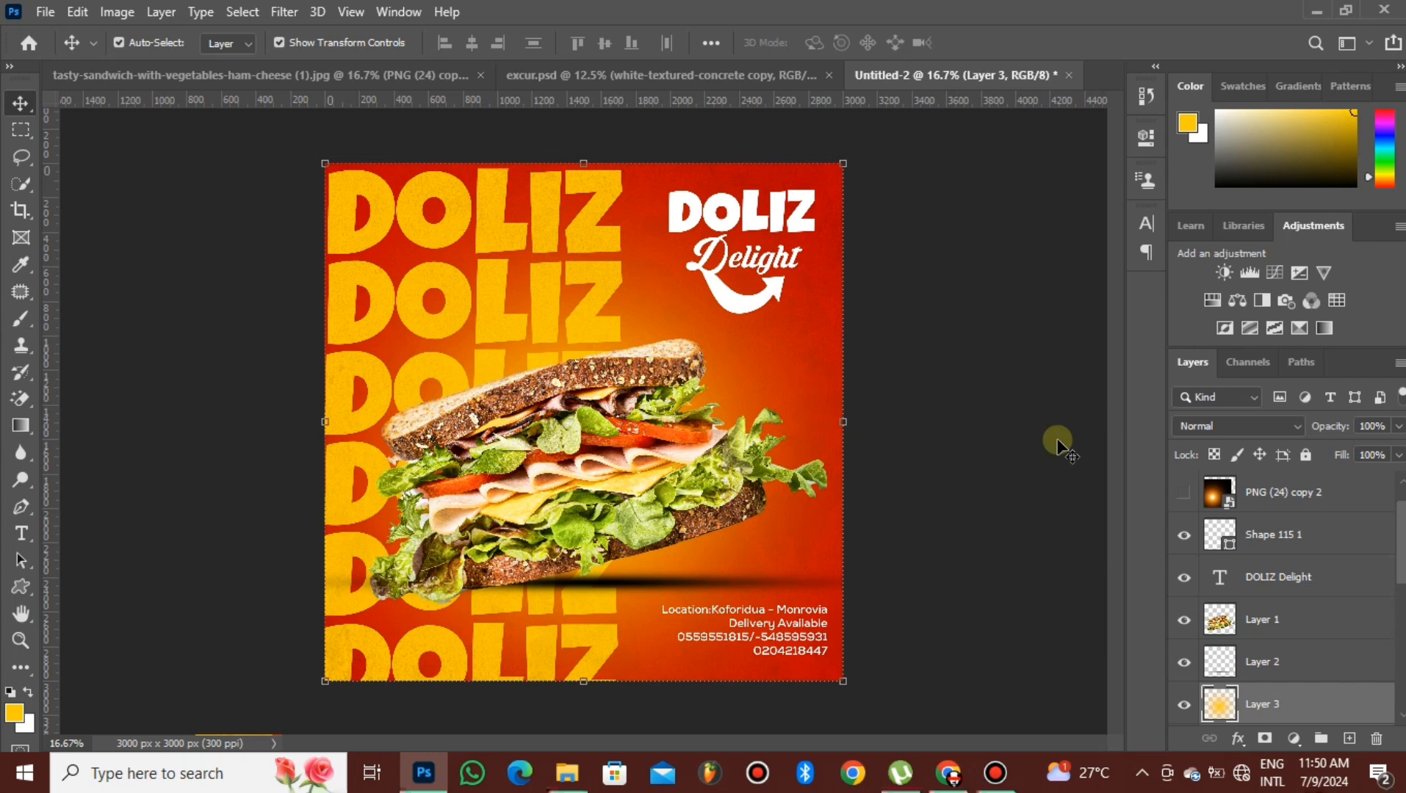
left_click(1295, 580)
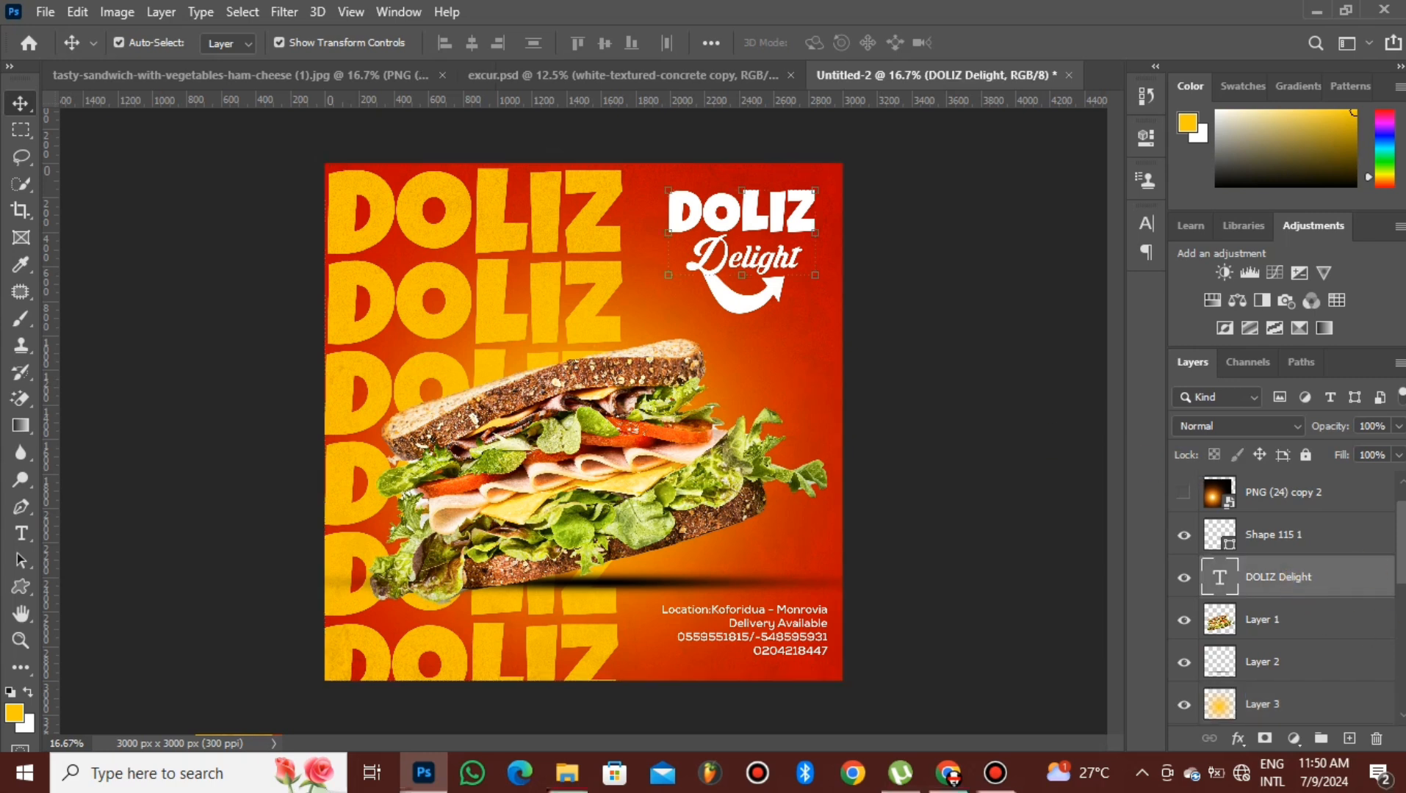
left_click_drag(1400, 575, 1402, 545)
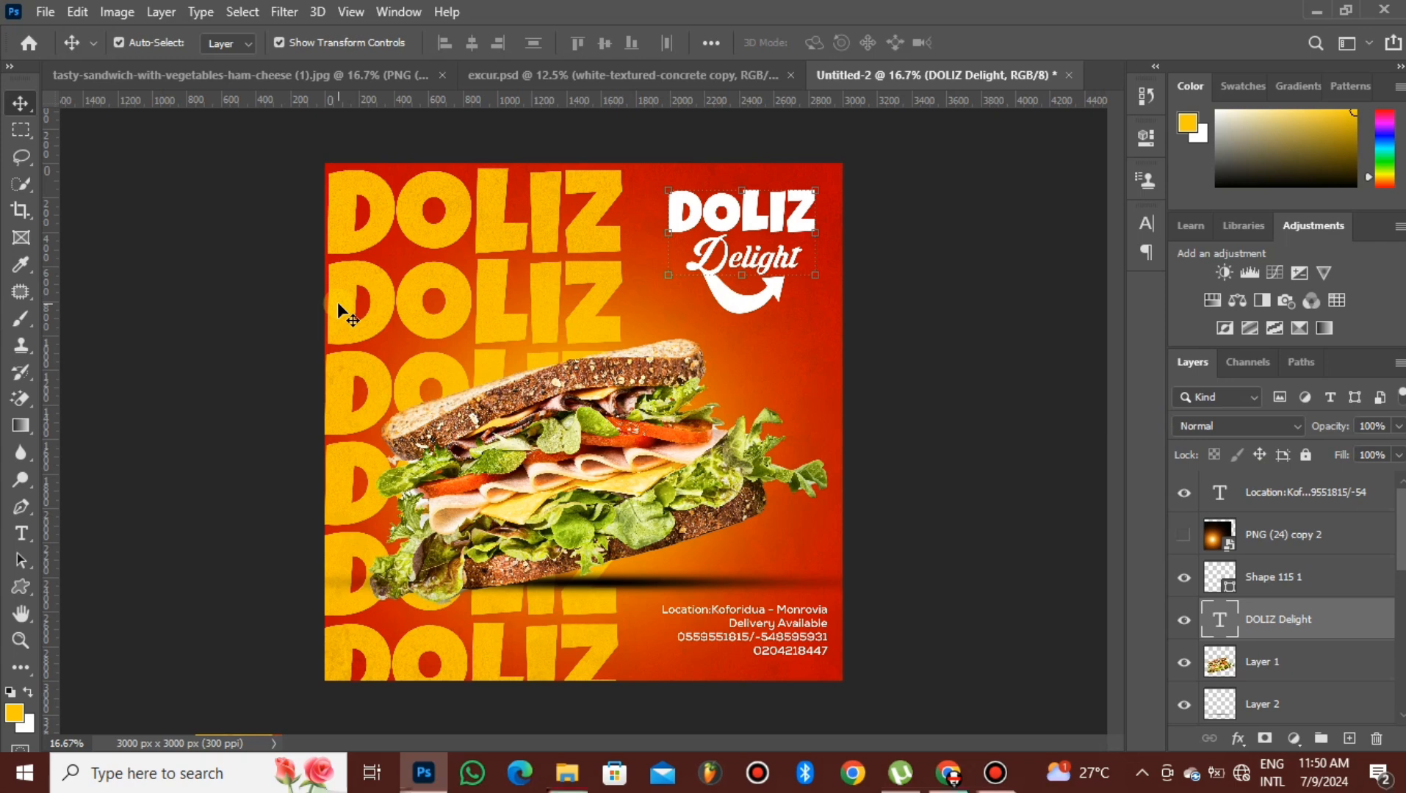
left_click(1183, 537)
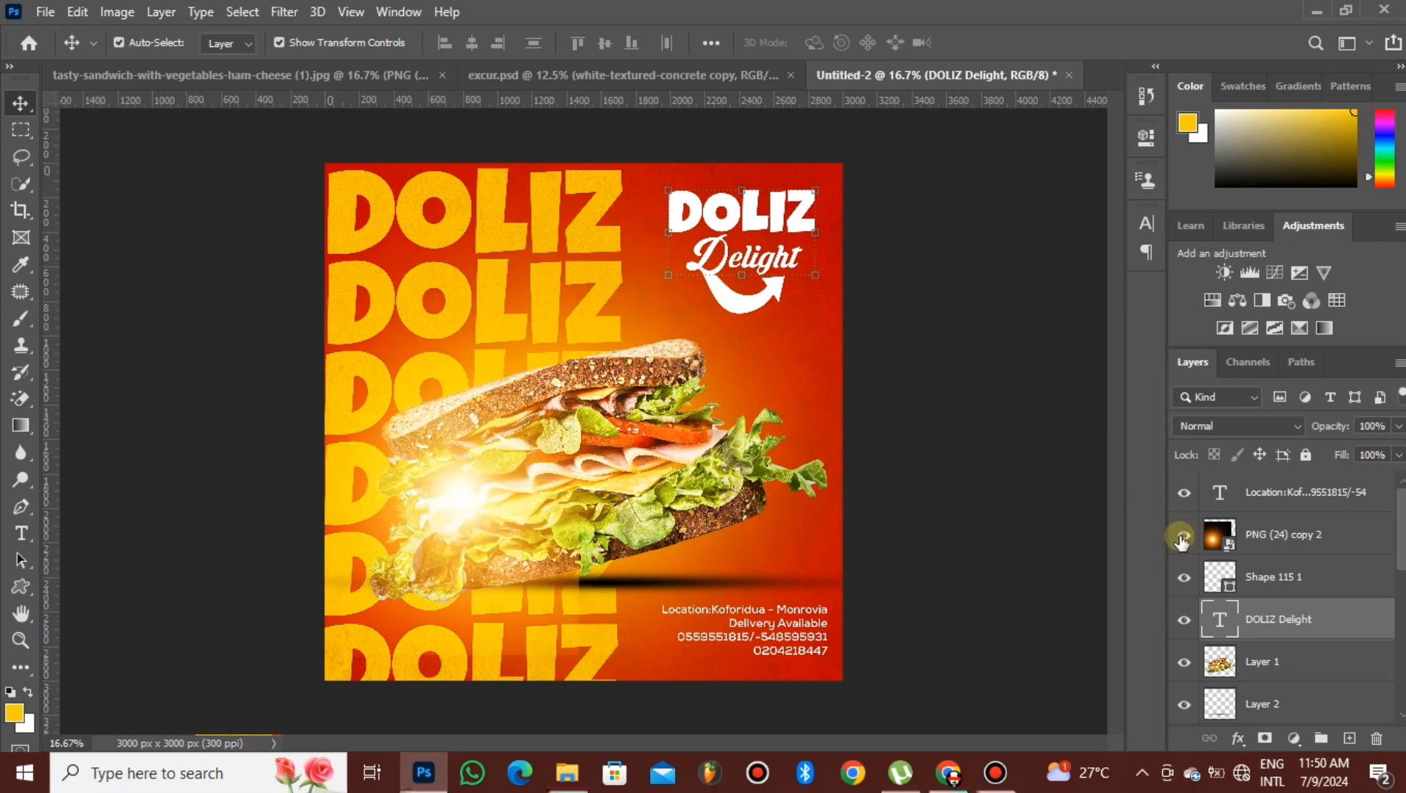
- Open the leaf image download (6).jpeg and erase its white background with the Magic Eraser at tolerance 32
left_click(567, 773)
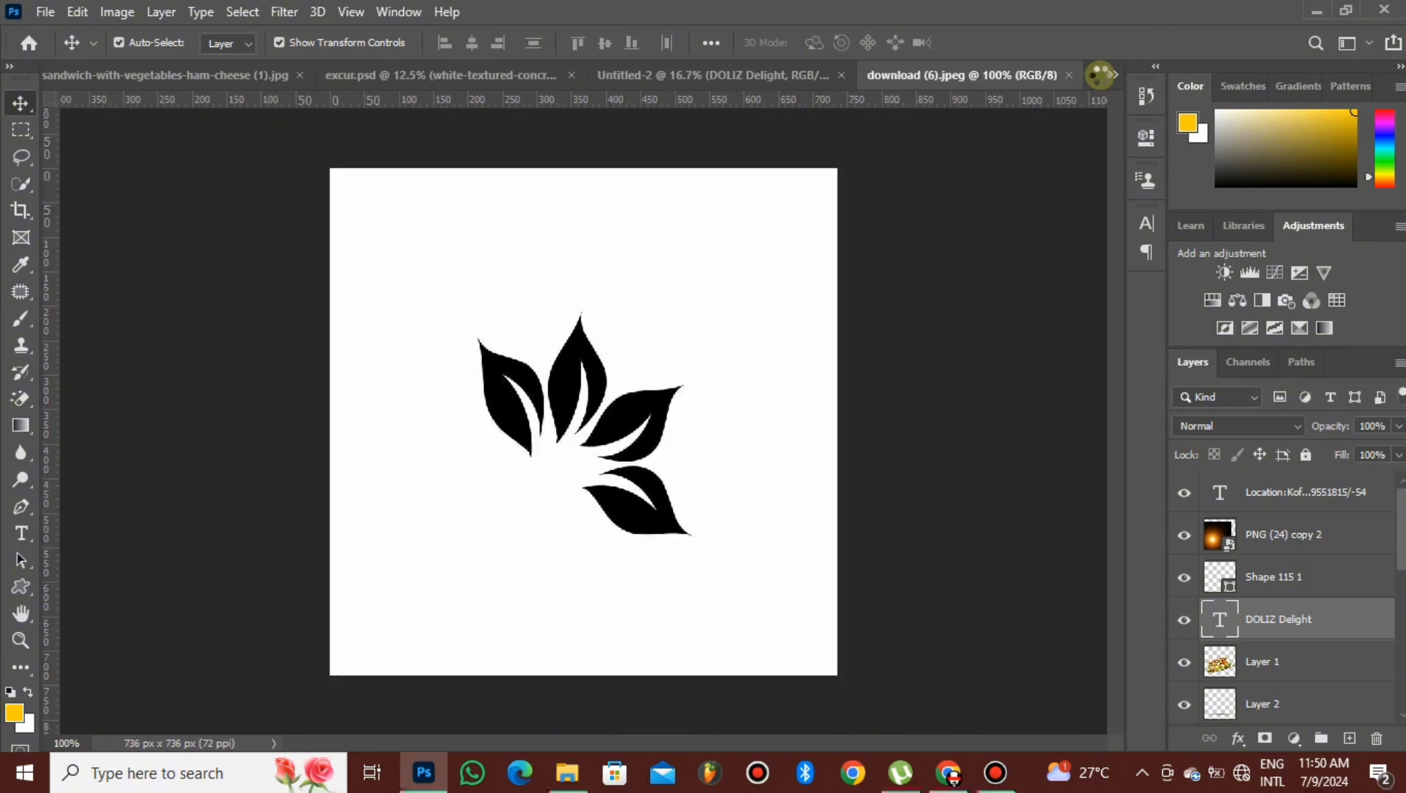
left_click(21, 398)
left_click(547, 277)
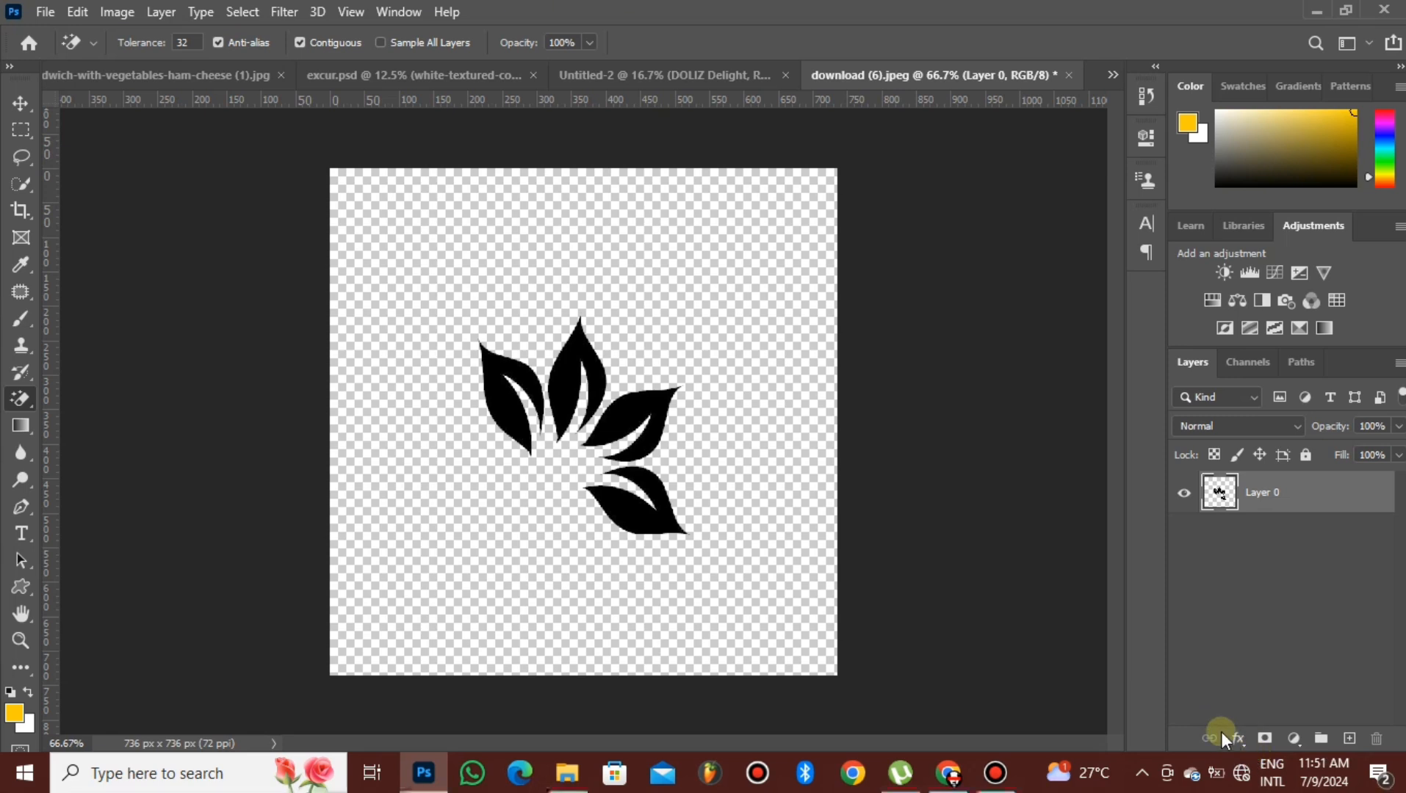
- Apply a yellow Color Overlay in Normal mode at 100% opacity to the leaf layer
left_click(1241, 736)
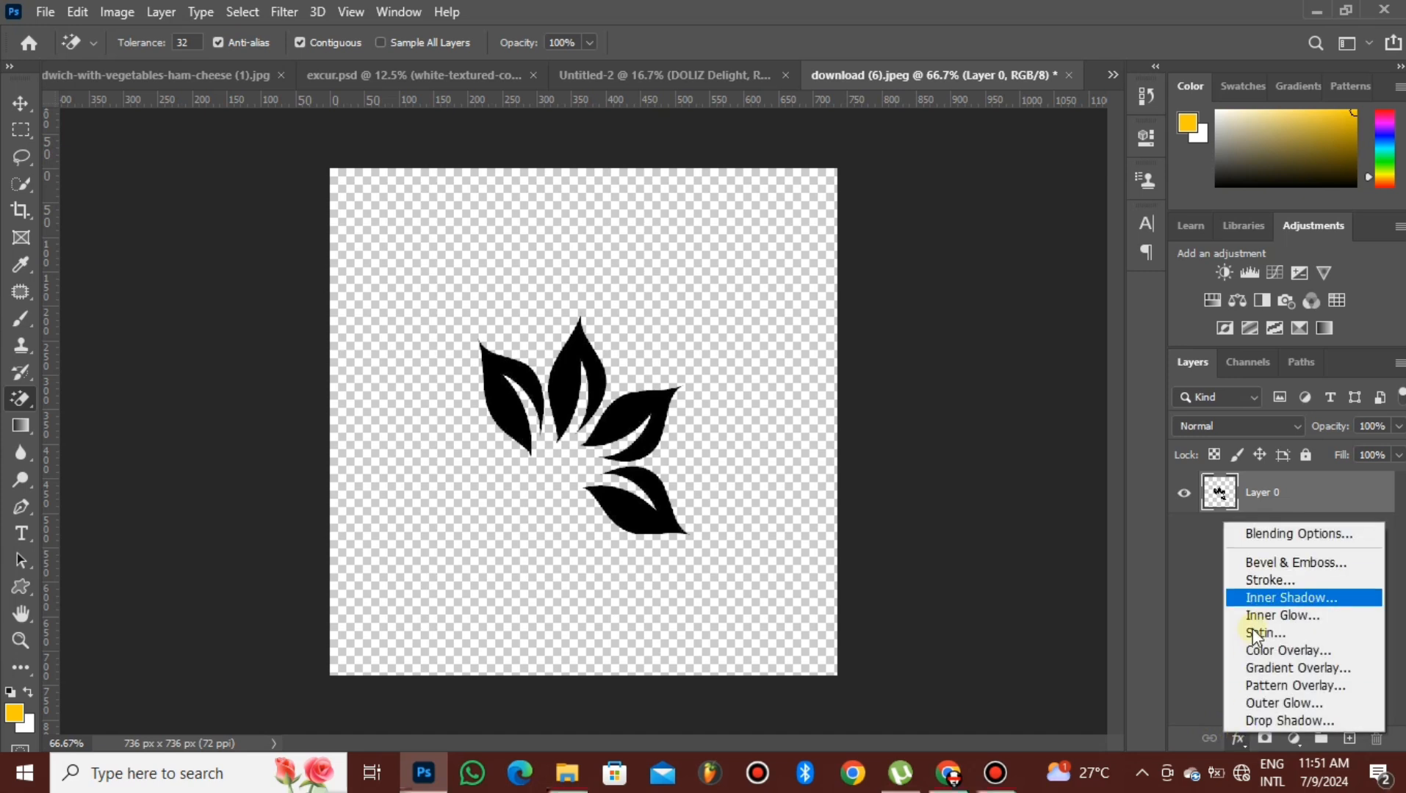
left_click(1253, 650)
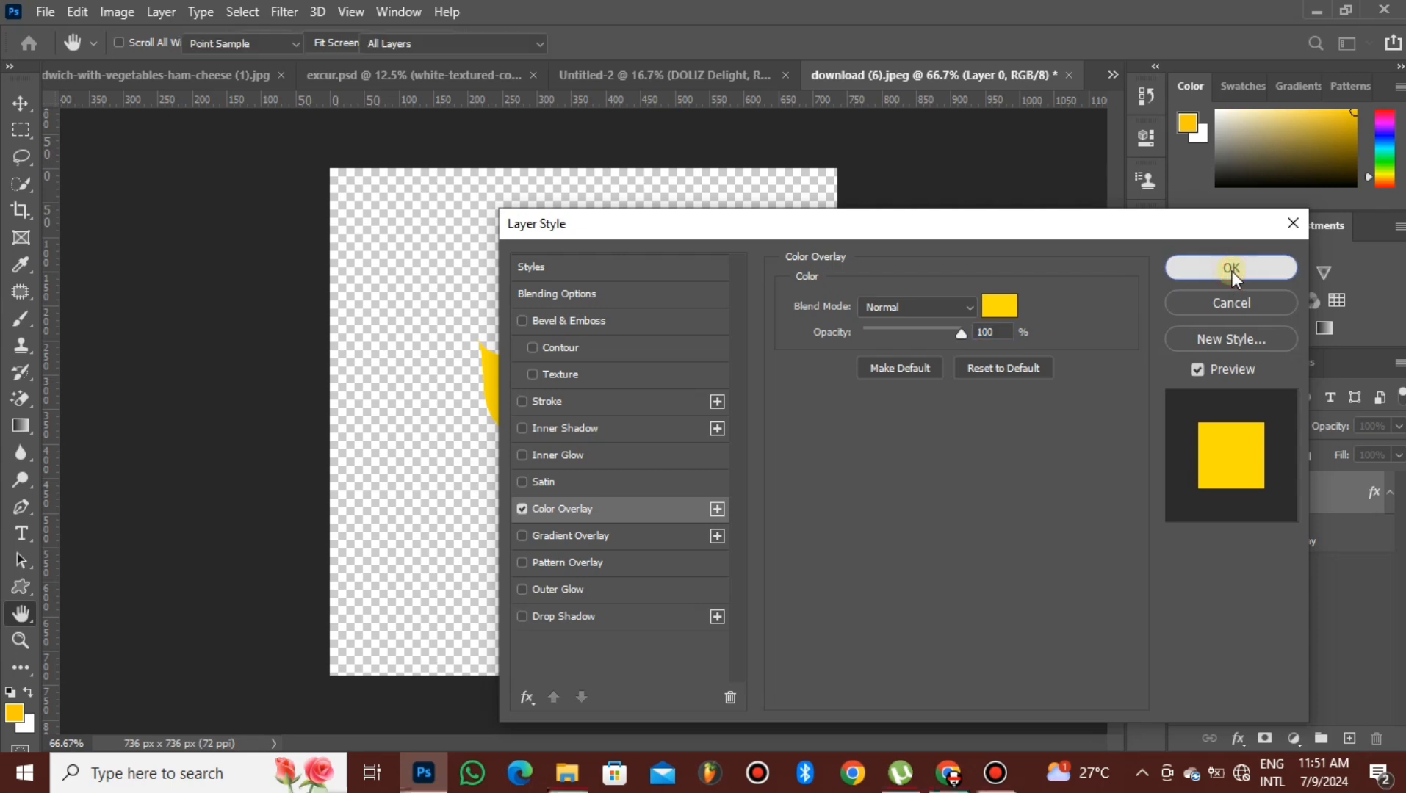
left_click(1231, 269)
- Rotate the leaf artwork about -40° so the leaves fan symmetrically upward, and apply the transform
left_click(20, 103)
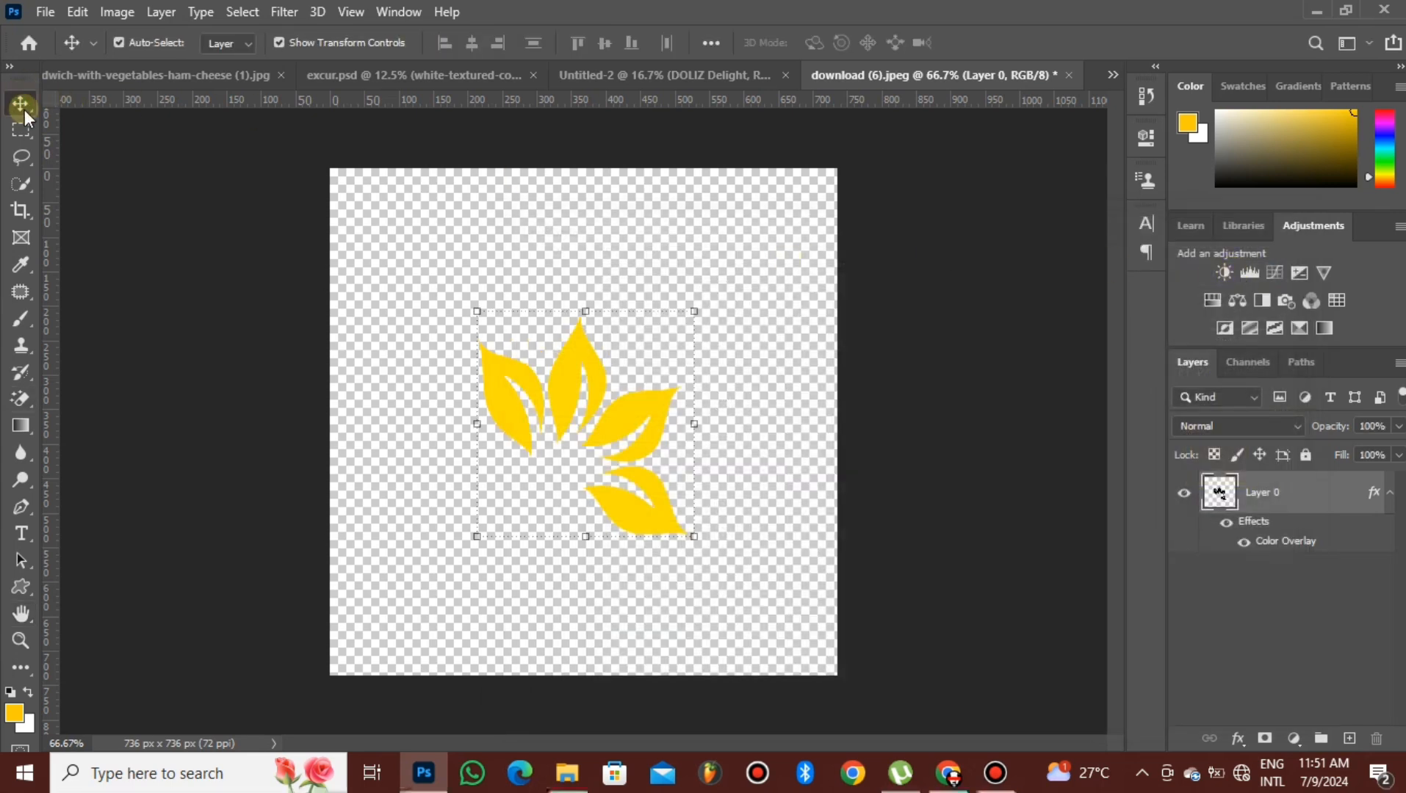
left_click_drag(459, 546, 577, 578)
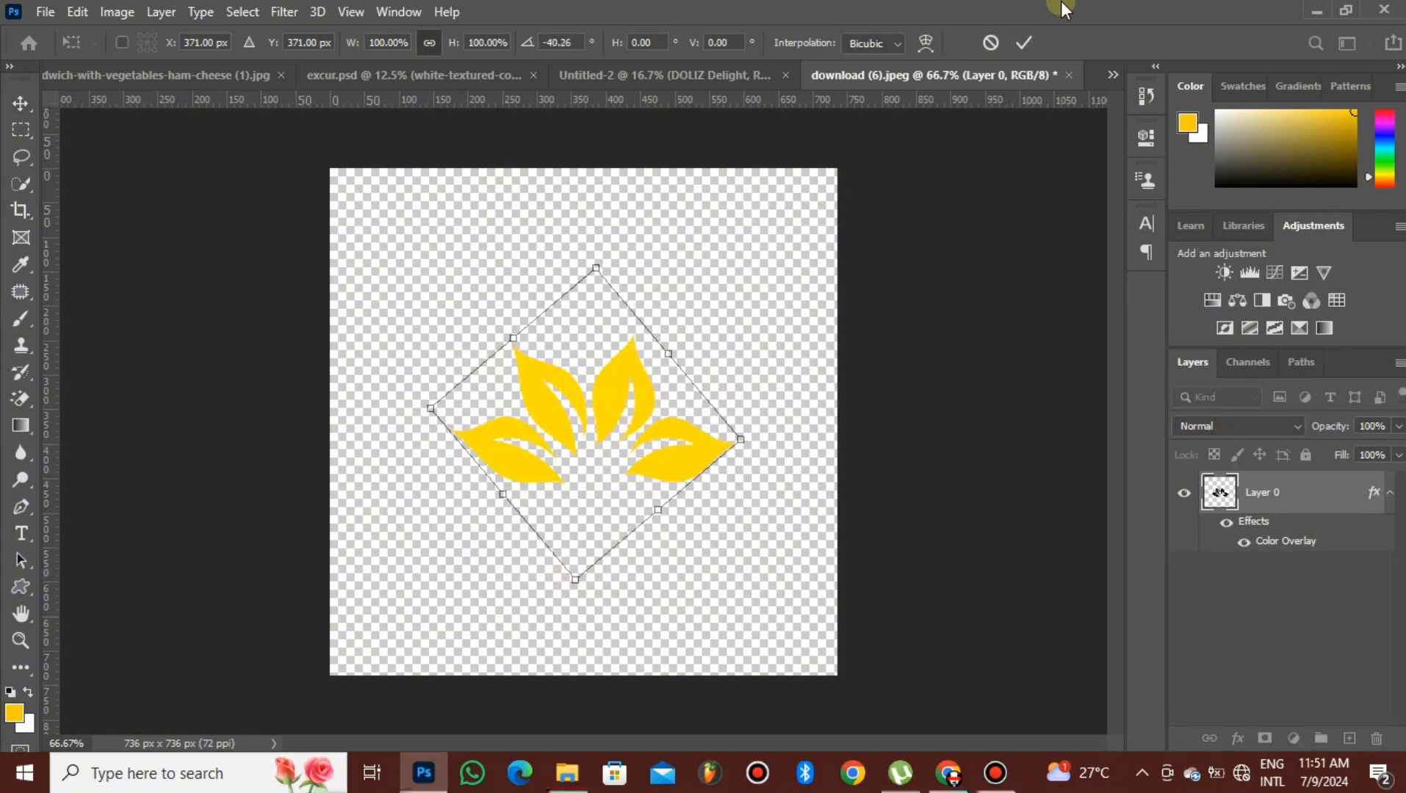
left_click(1023, 43)
- Bring the leaves into the Untitled-2 ad, scale them to about 82%, and place them on top of the logo's IZ letters
left_click_drag(603, 411, 703, 135)
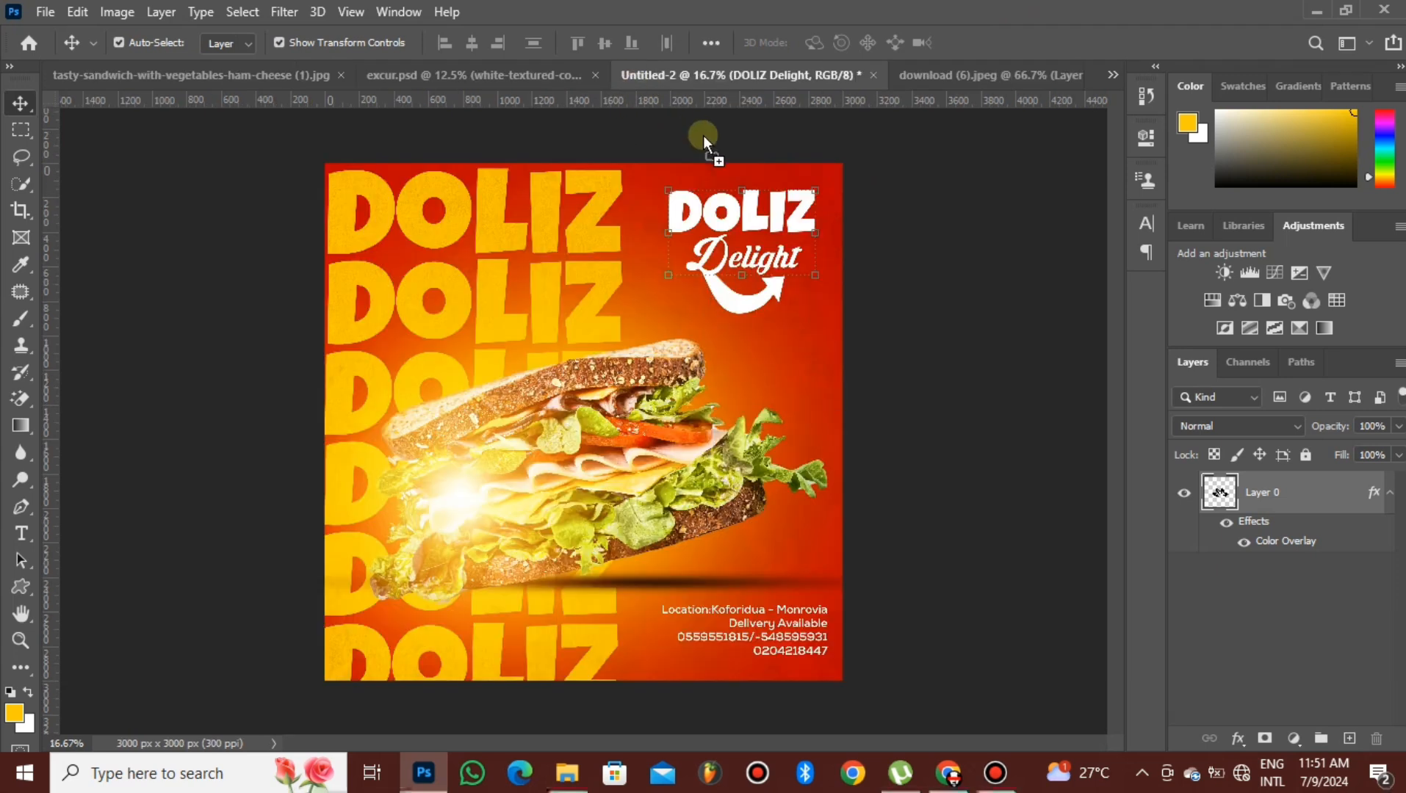
left_click_drag(690, 425, 731, 374)
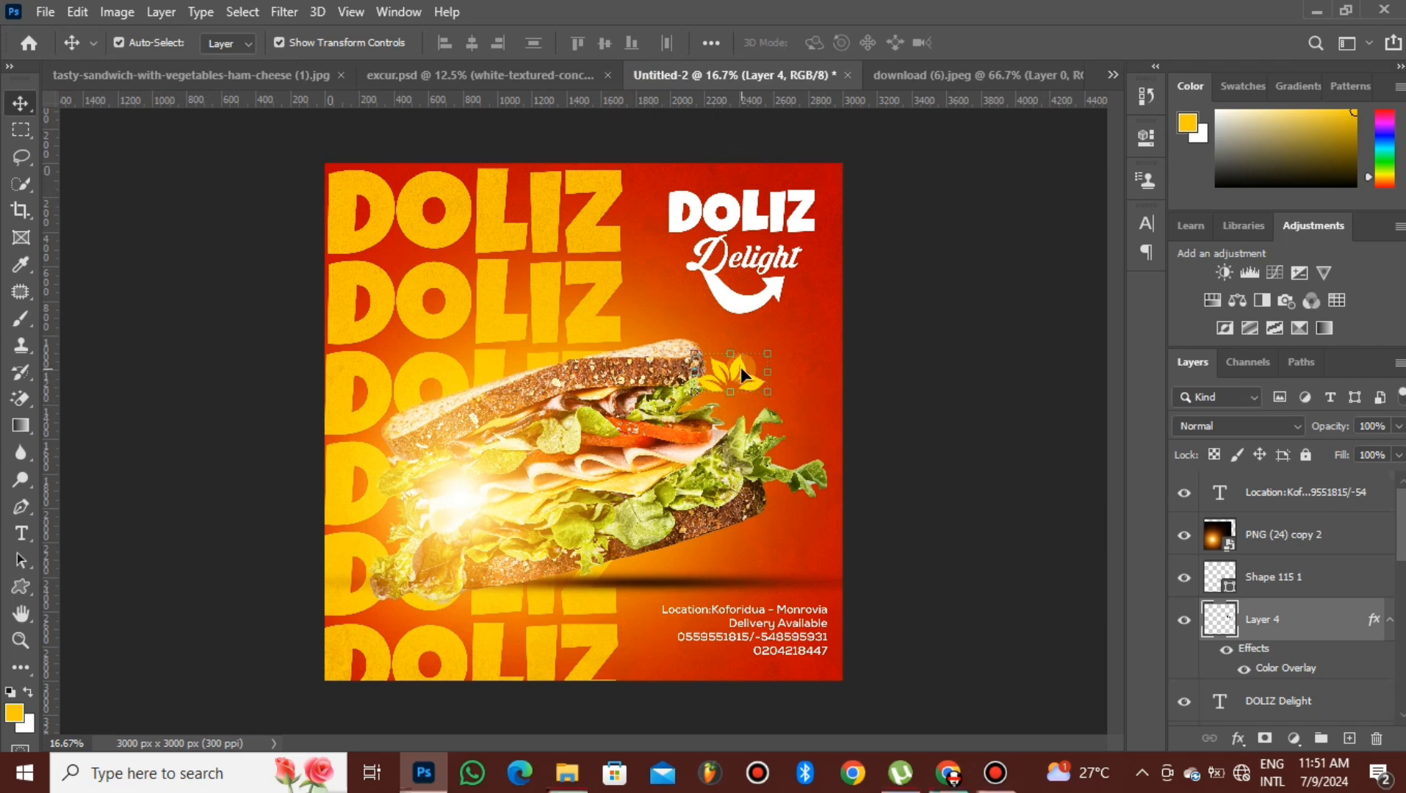
left_click_drag(767, 388, 733, 369)
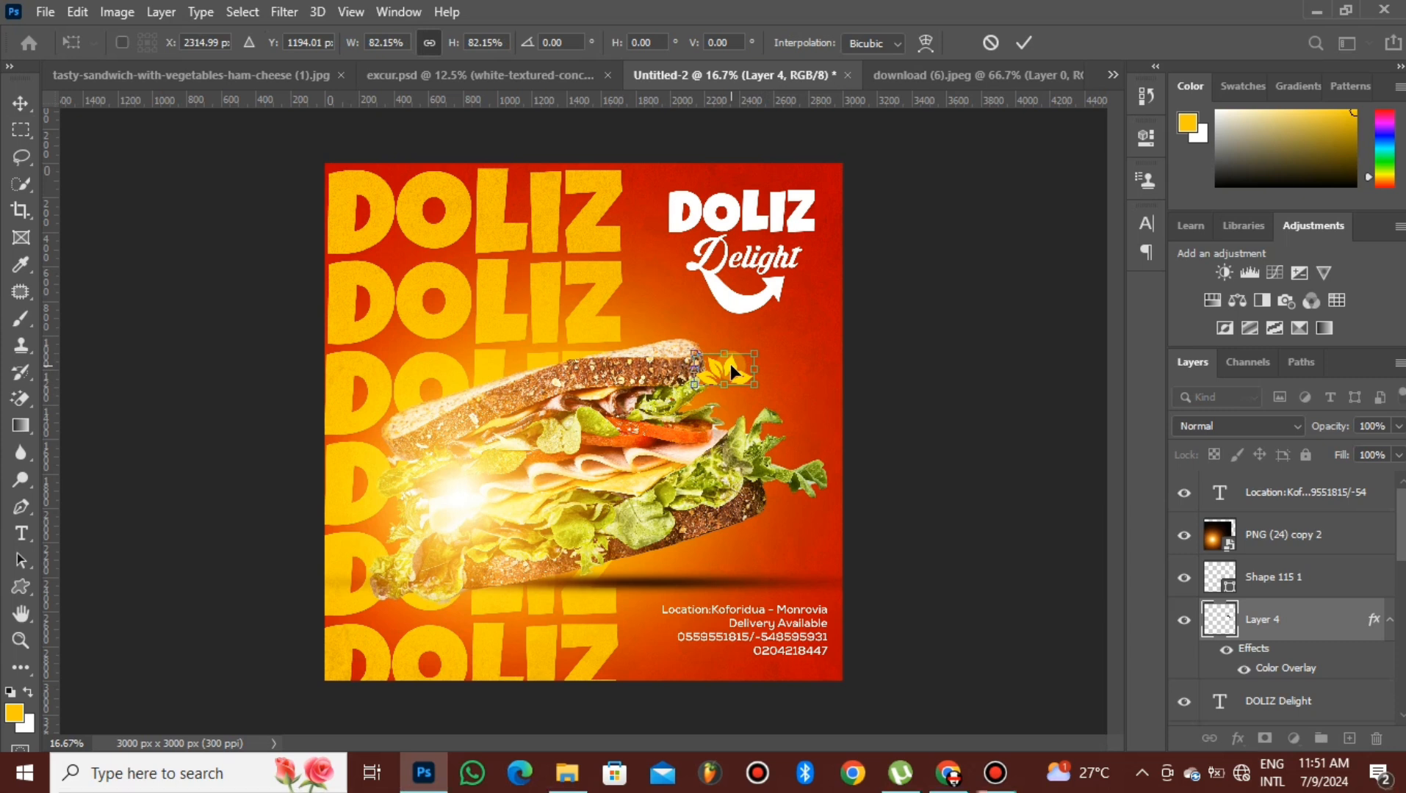
left_click_drag(731, 365, 784, 172)
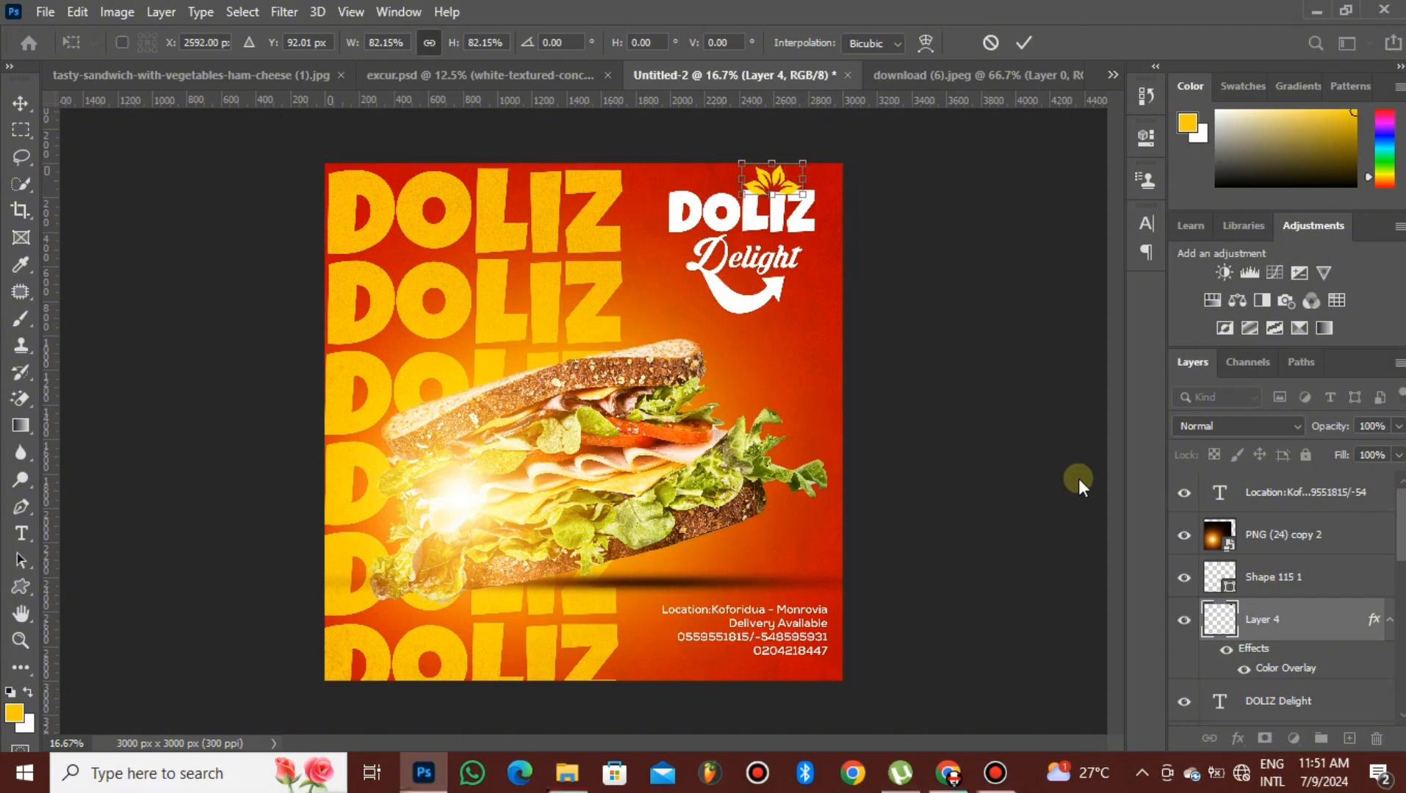
- Select the DOLIZ Delight, leaf and Shape 115 1 layers together, nudge the whole logo slightly down, and deselect
left_click(1266, 700)
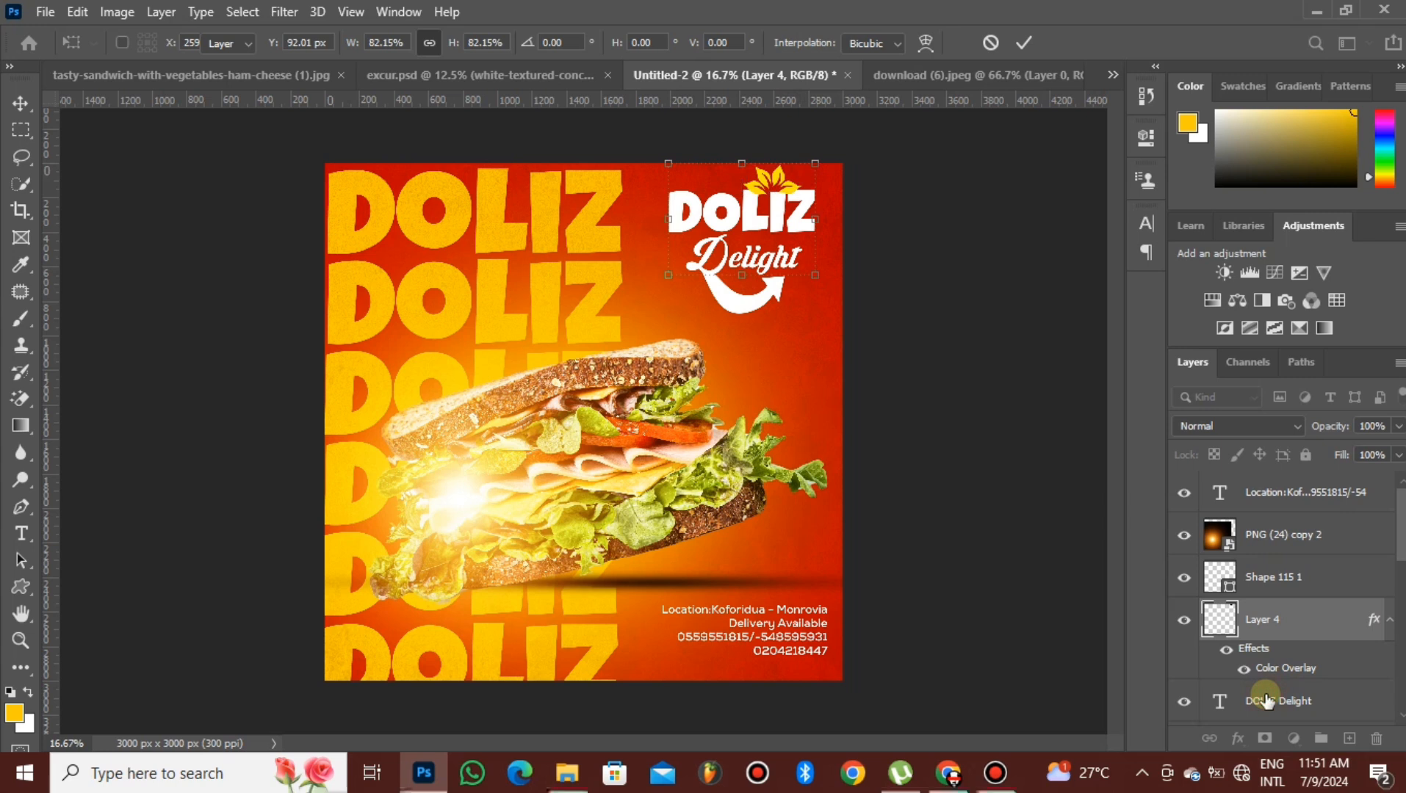
left_click(1273, 578, "ctrl")
key("shift+Down")
key("shift+Down")
key("shift+Down")
key("shift+Down")
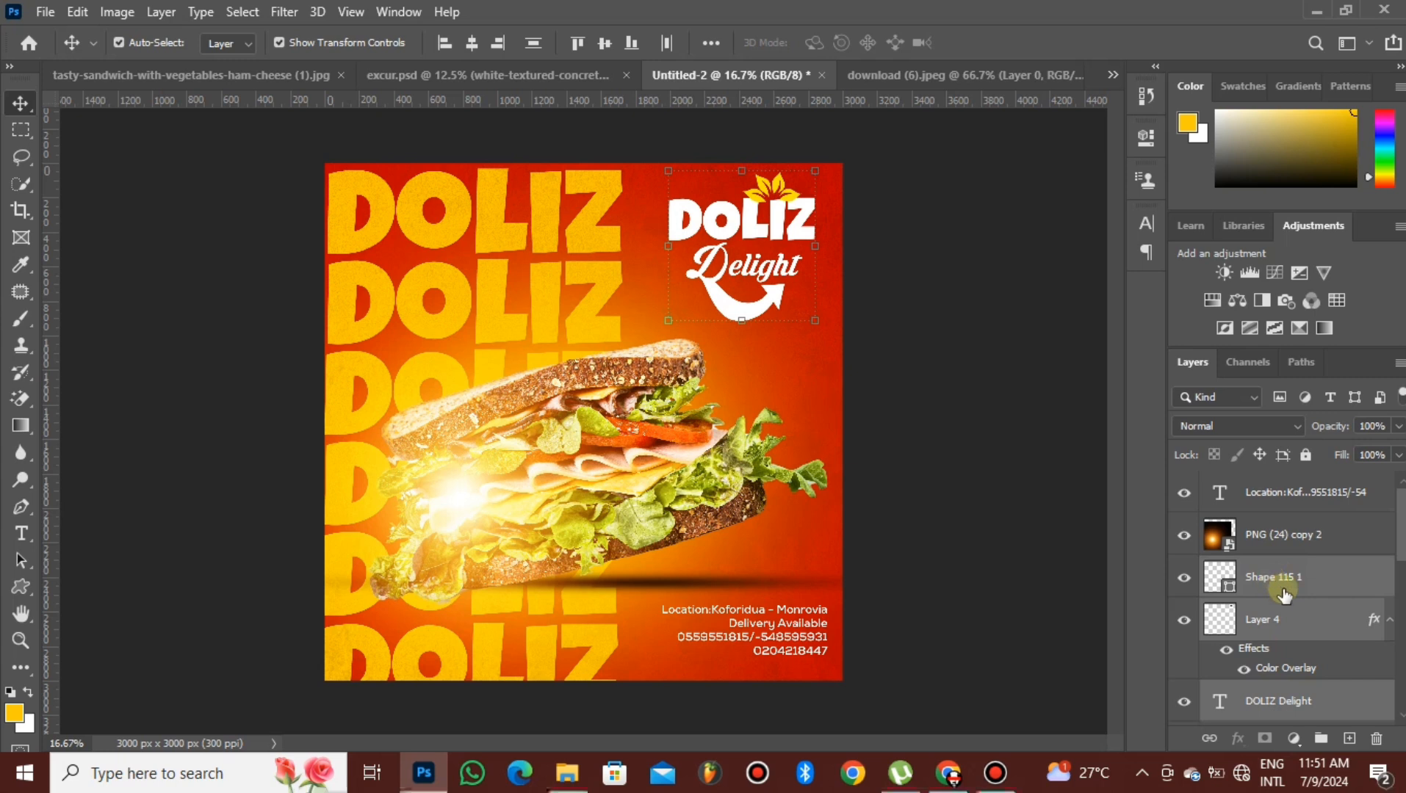
left_click(986, 381)
- Scale the leaves to about 64% and move them right so they sit centred above the I of DOLIZ
left_click(800, 199)
left_click_drag(807, 206, 782, 190)
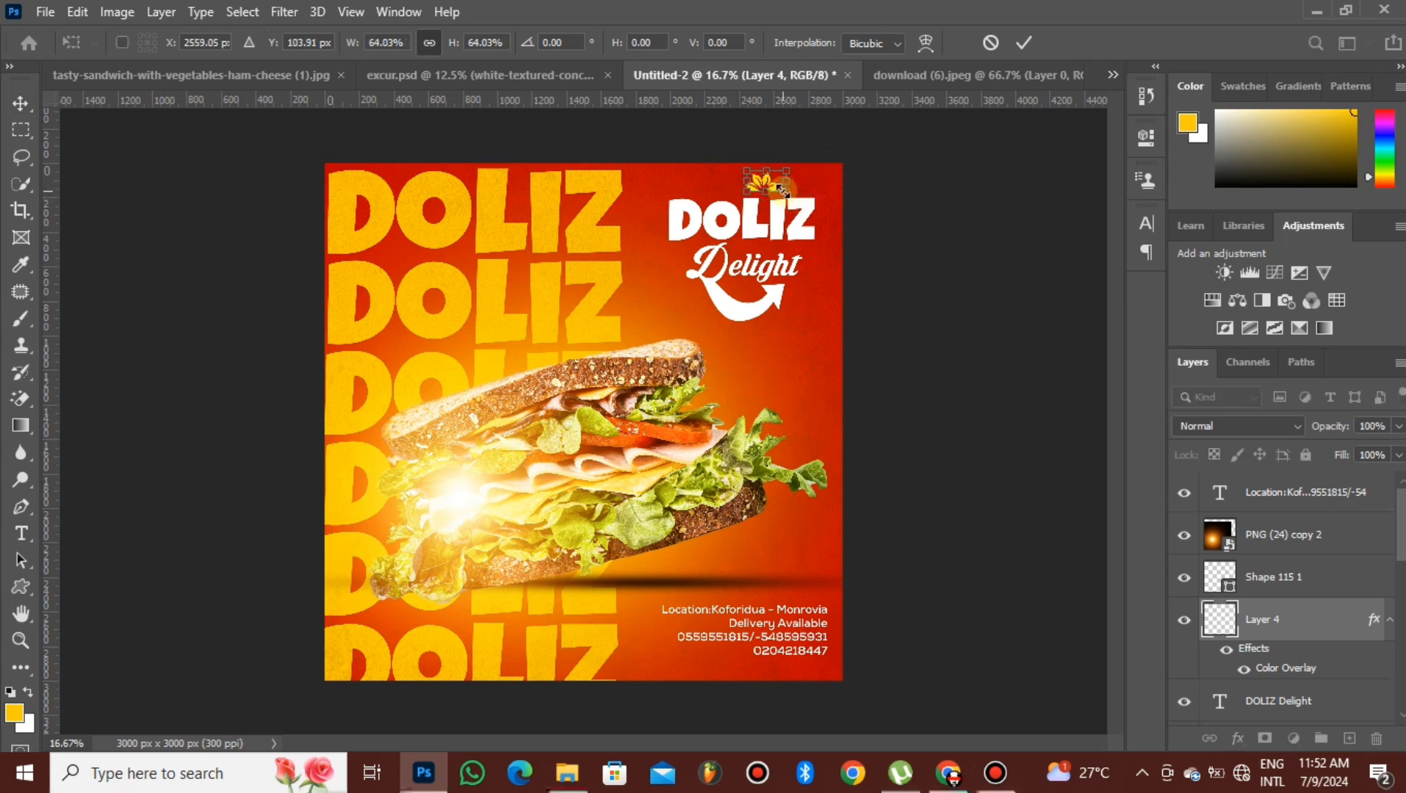
key("shift+Right")
key("shift+Right")
key("shift+Right")
key("shift+Right")
key("shift+Right")
key("shift+Right")
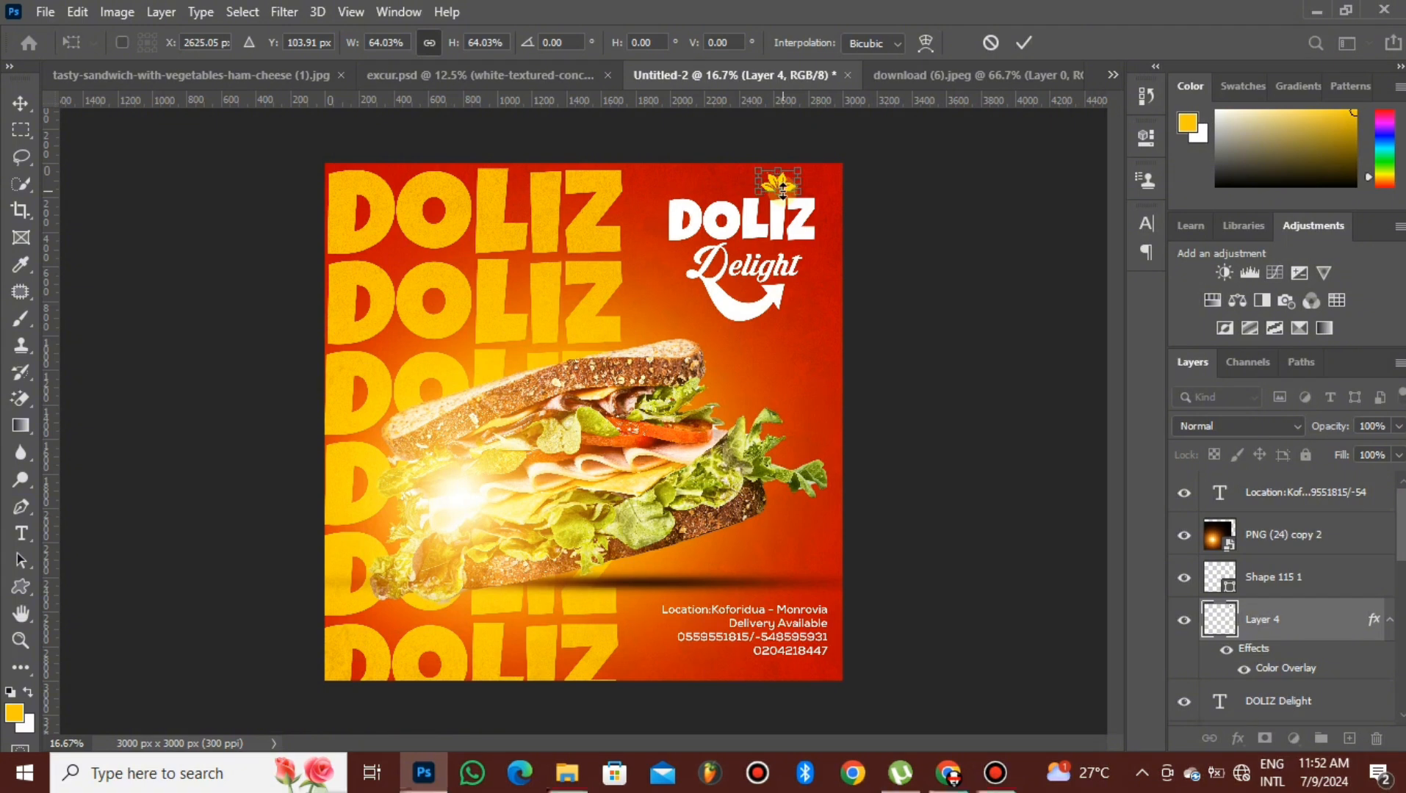
- Recolor the letter I of the logo's DOLIZ with the leaf yellow fdd800 and commit the text edit
left_click(21, 534)
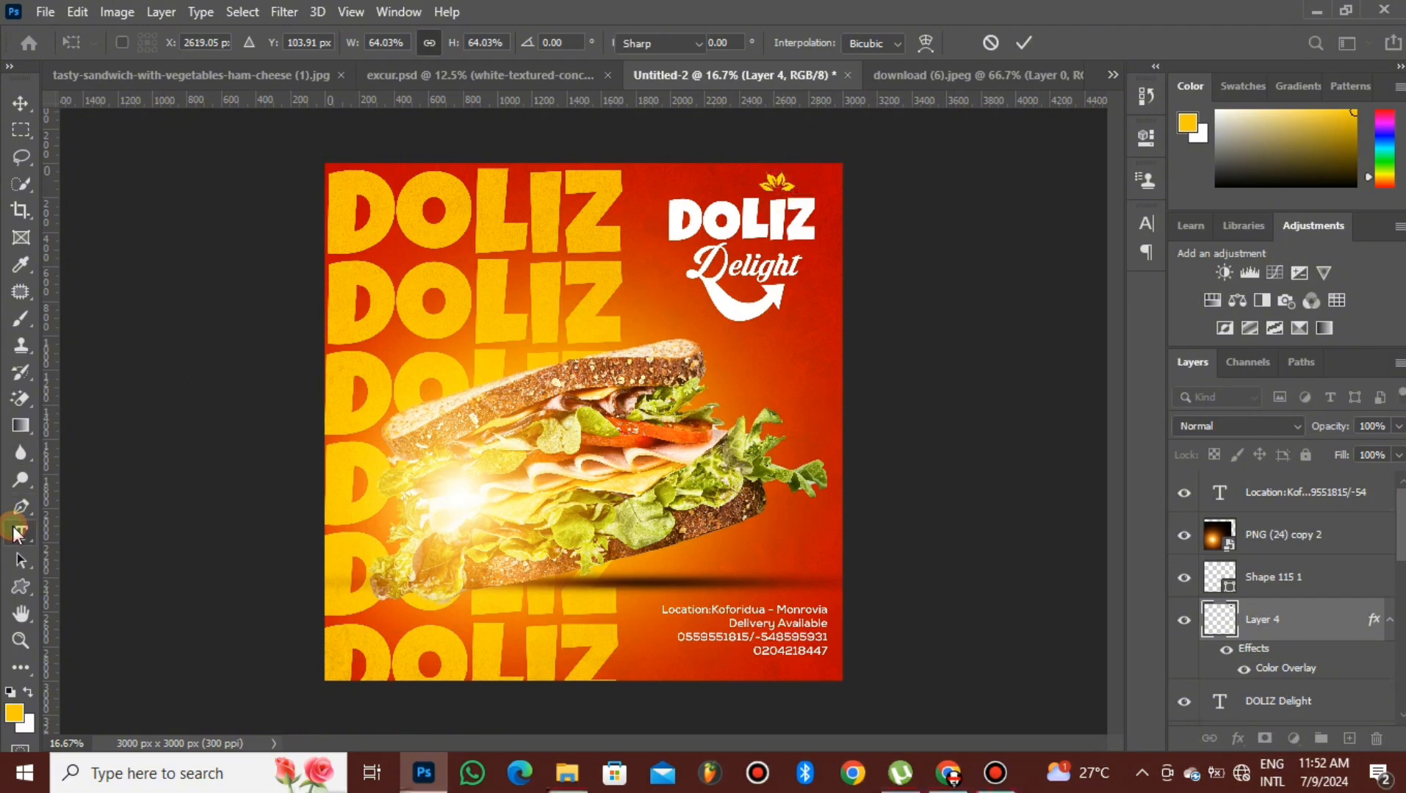
left_click(768, 213)
left_click(826, 43)
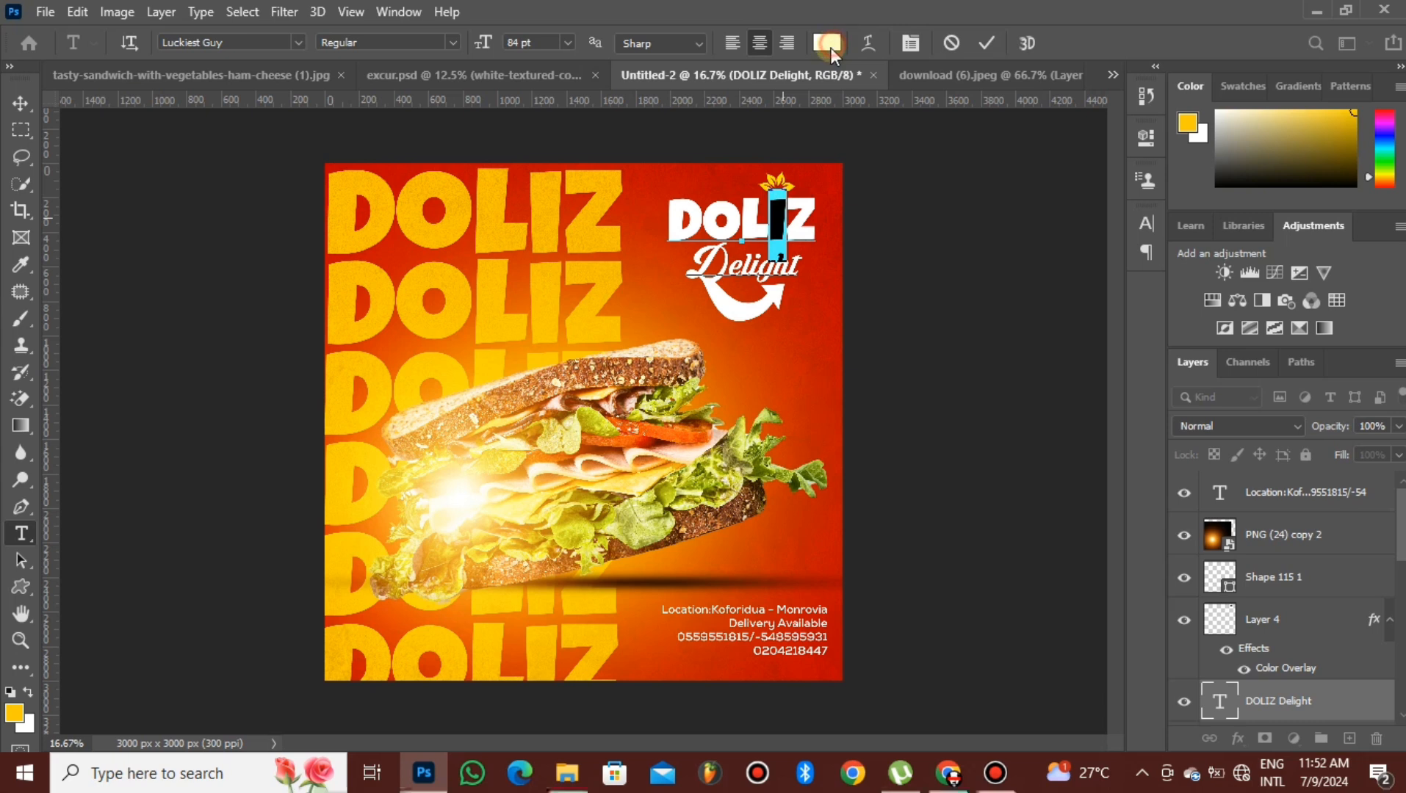
left_click(548, 212)
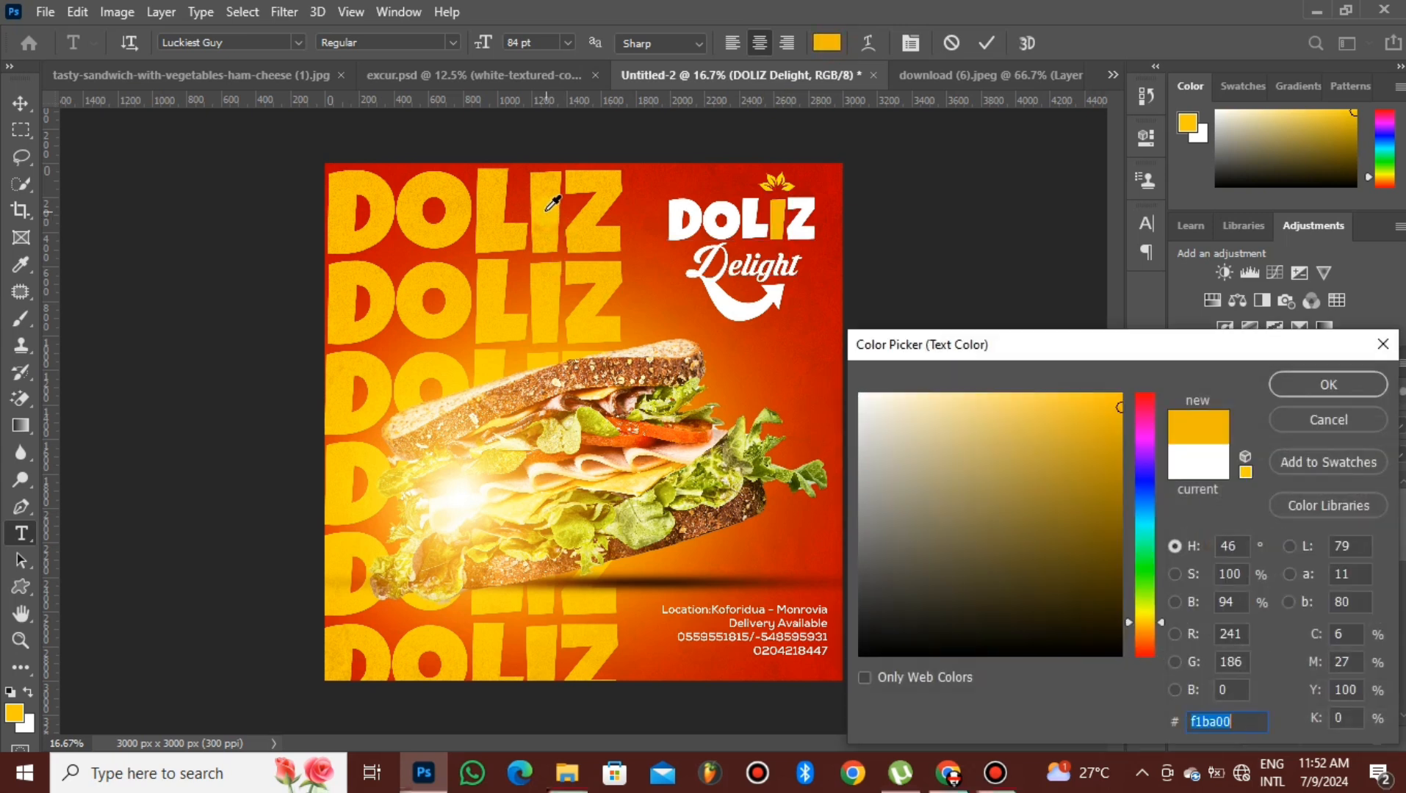
left_click(770, 180)
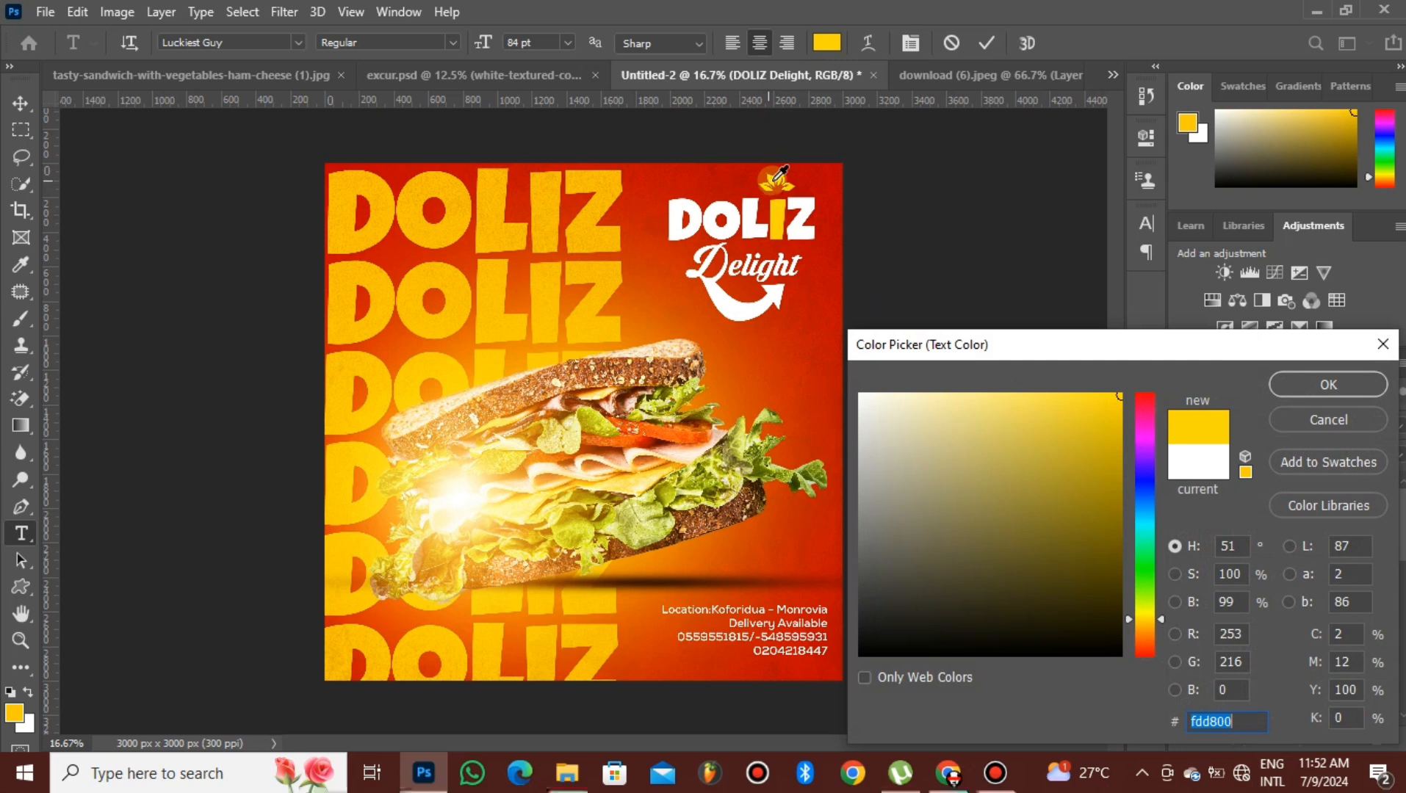
left_click(1330, 387)
left_click(984, 42)
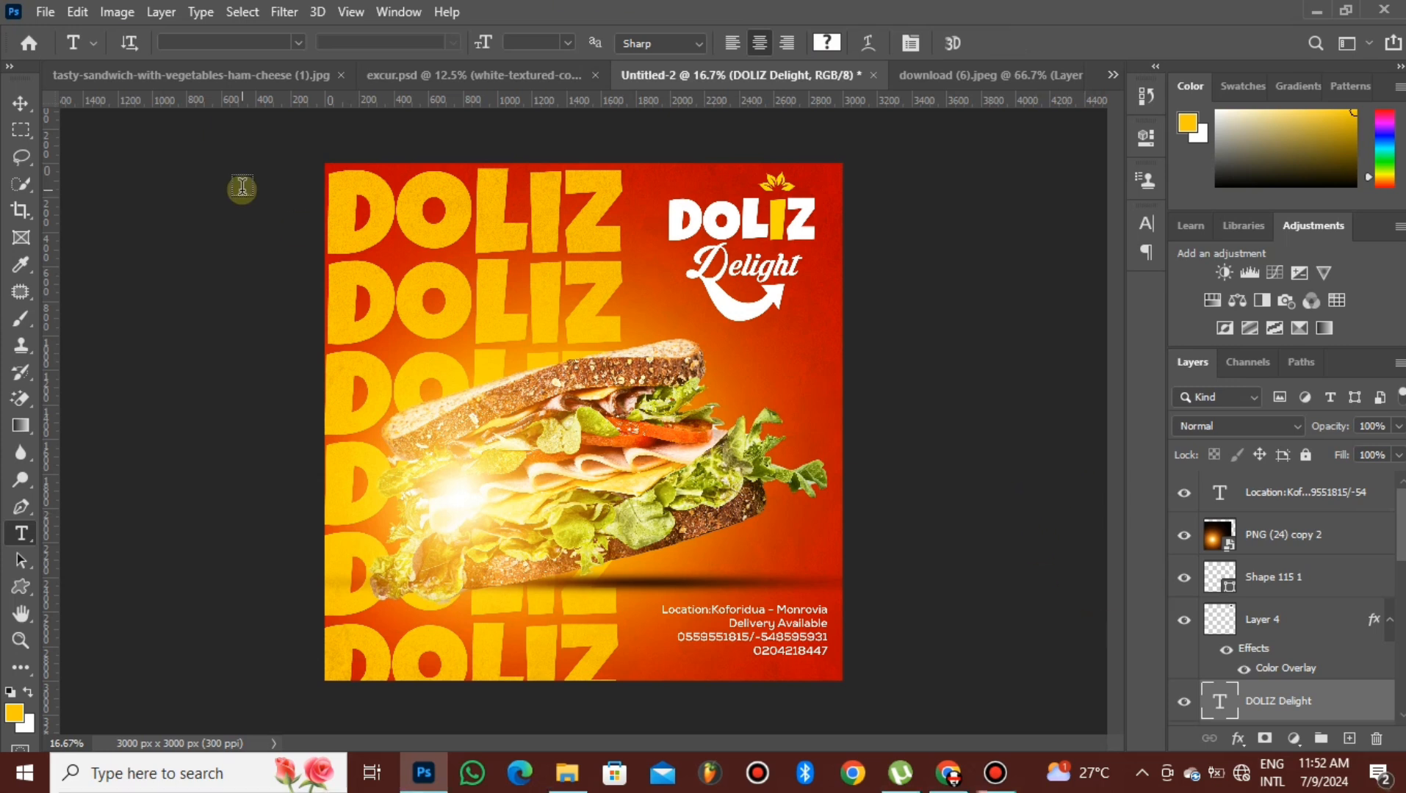
left_click(20, 104)
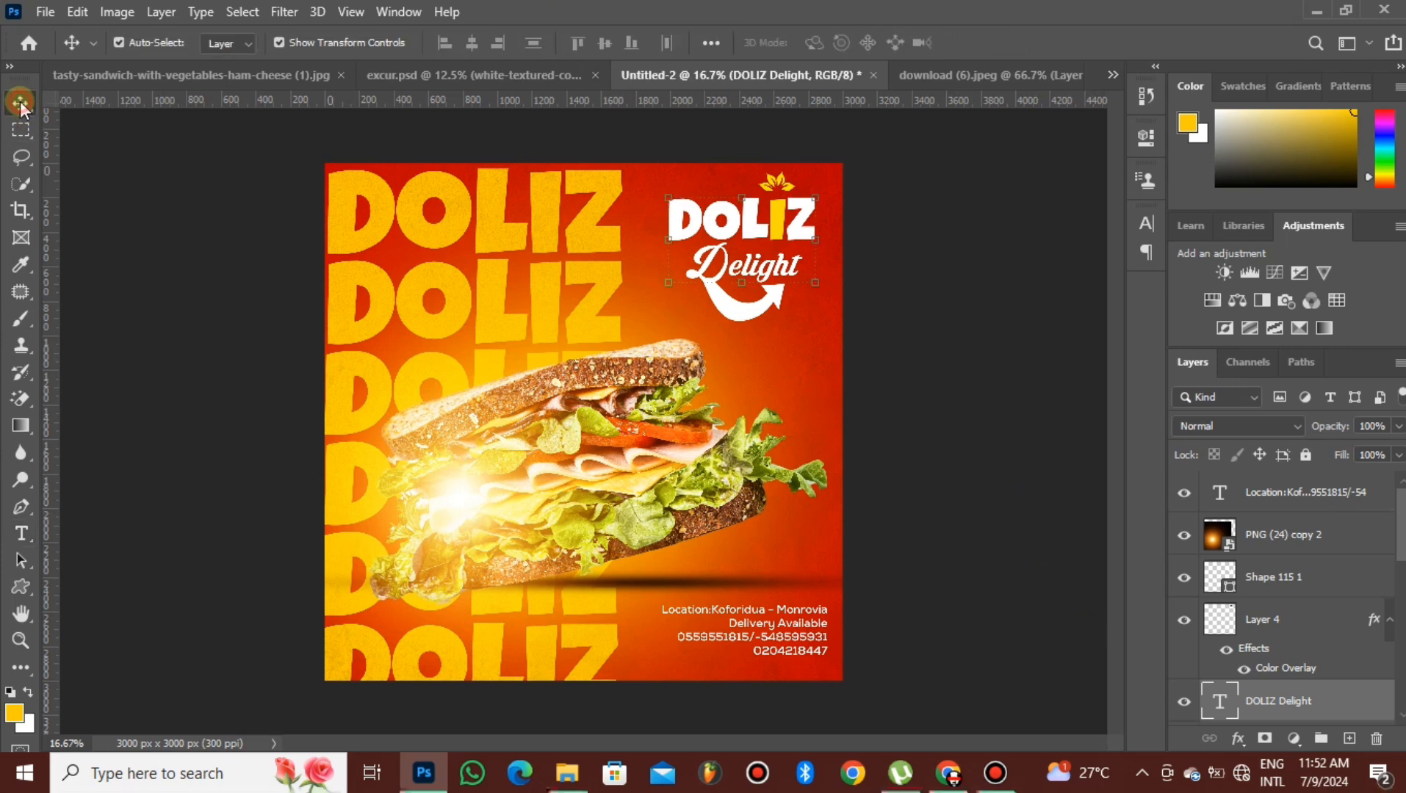
- Add a new empty layer above all others and select the entire canvas
left_click(1036, 566)
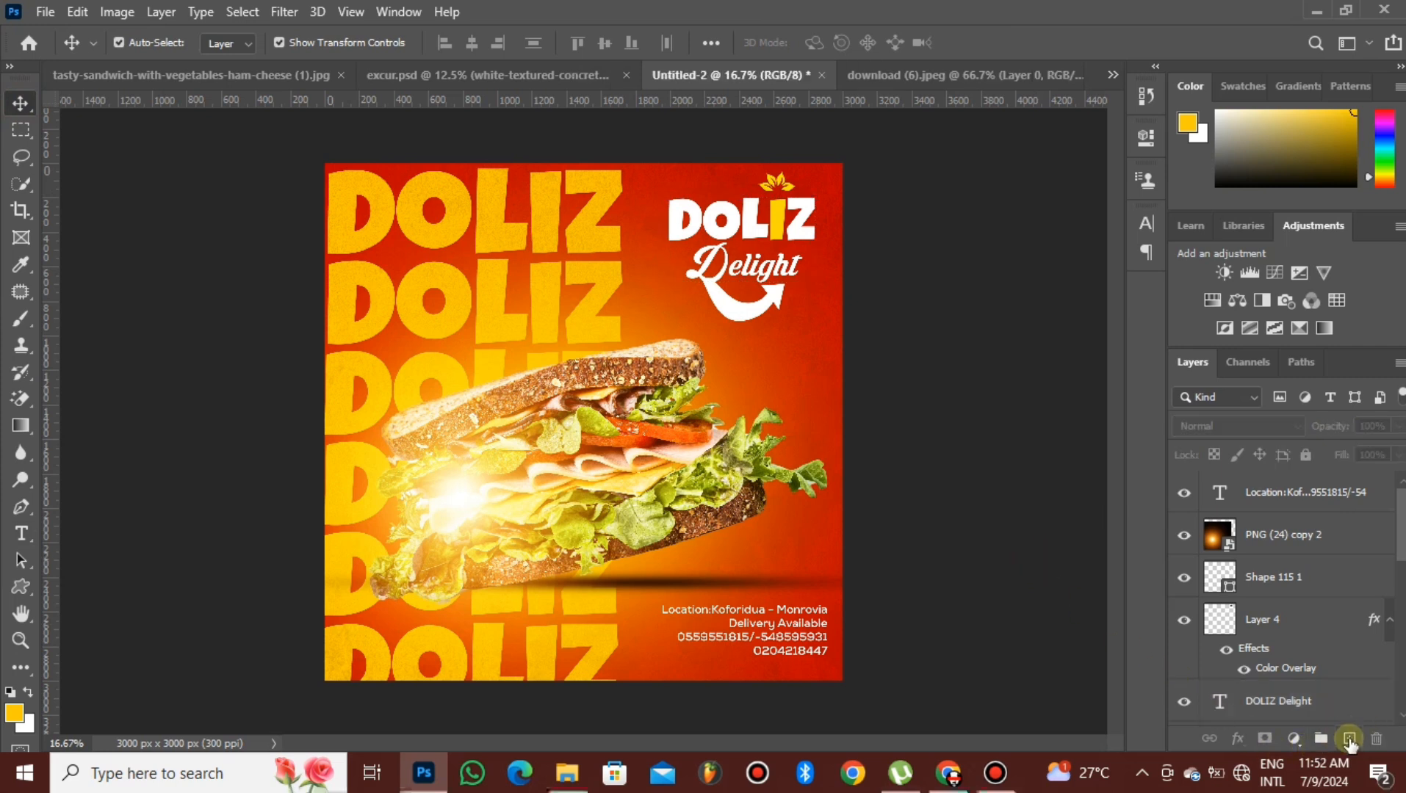
left_click(1349, 738)
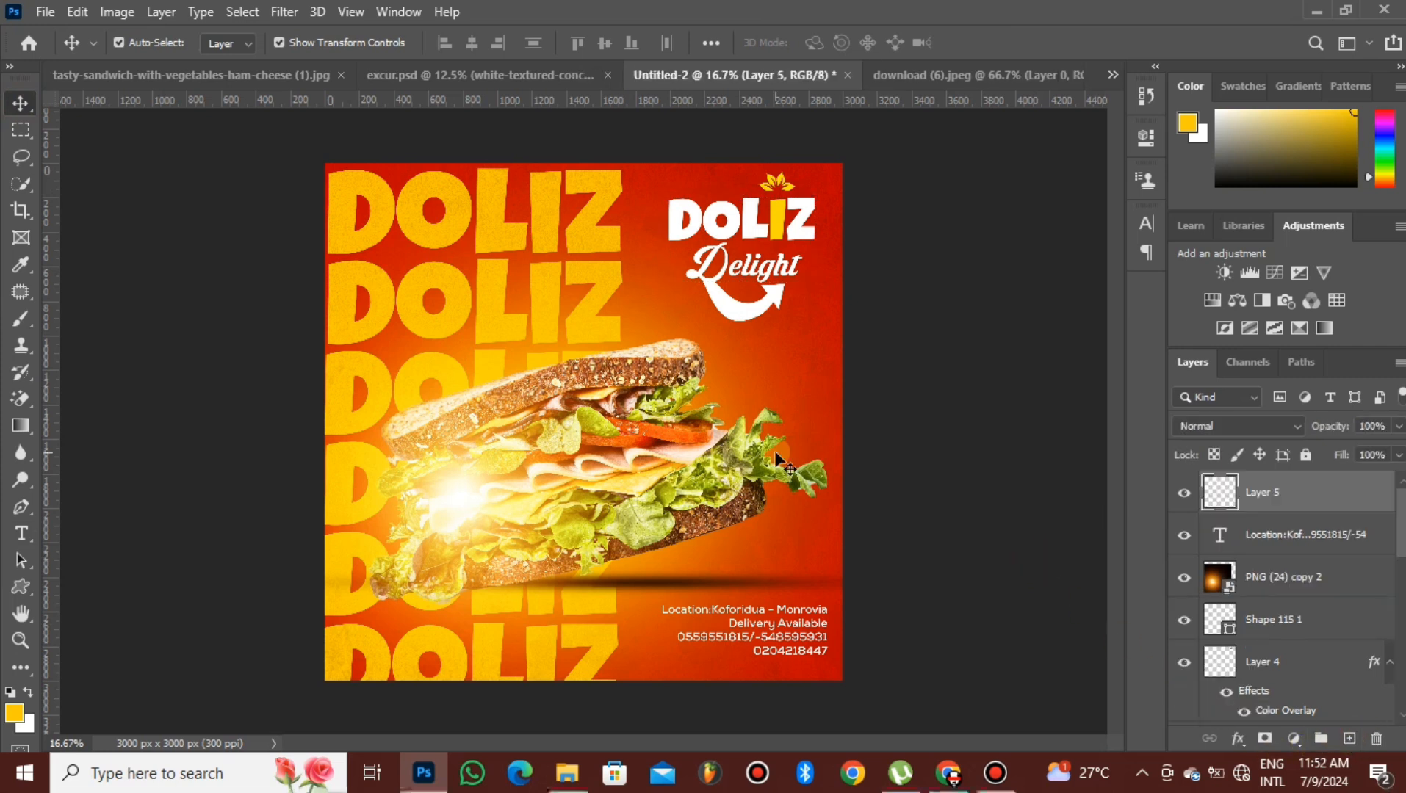
key("ctrl+a")
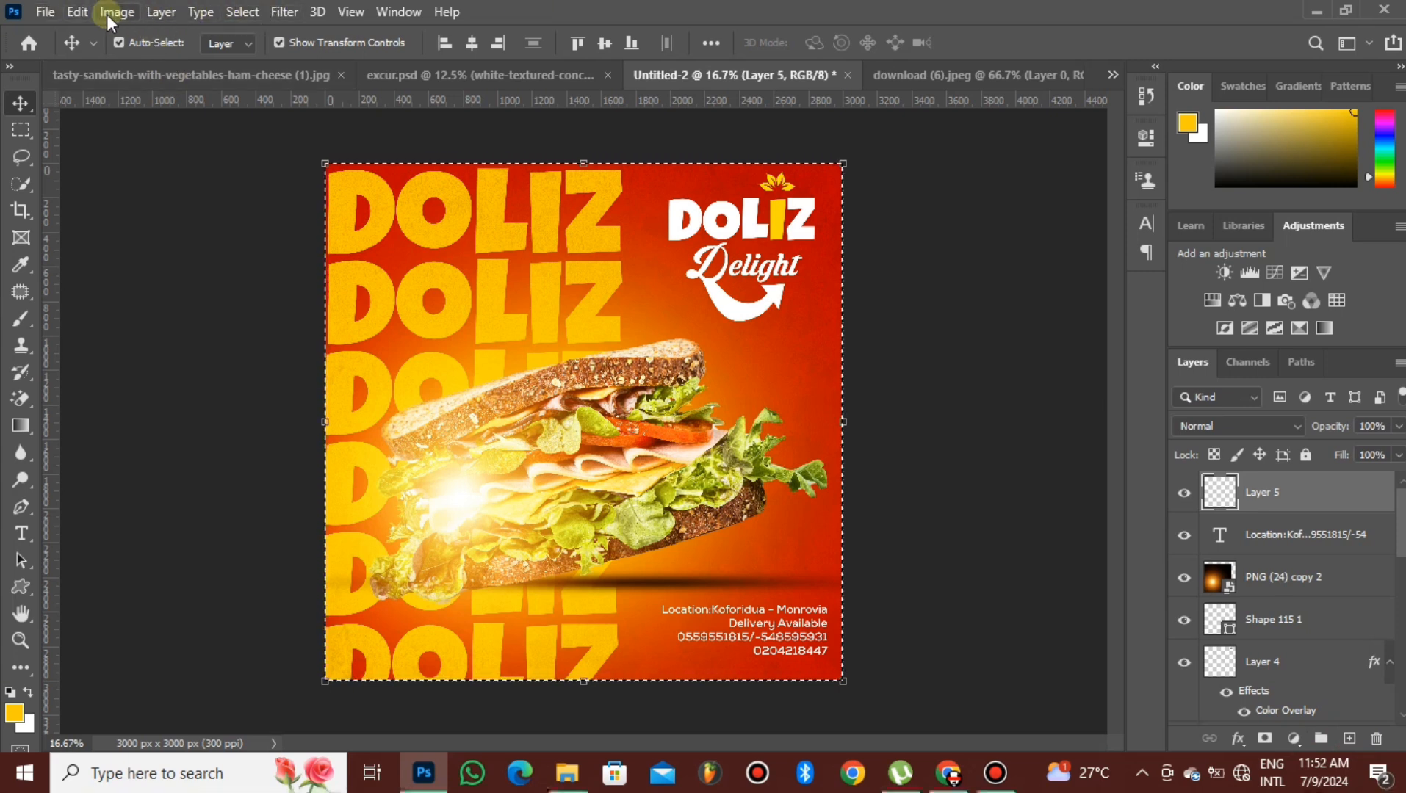
- Start a Stroke on the canvas selection and set its color to white (ffffff)
left_click(78, 12)
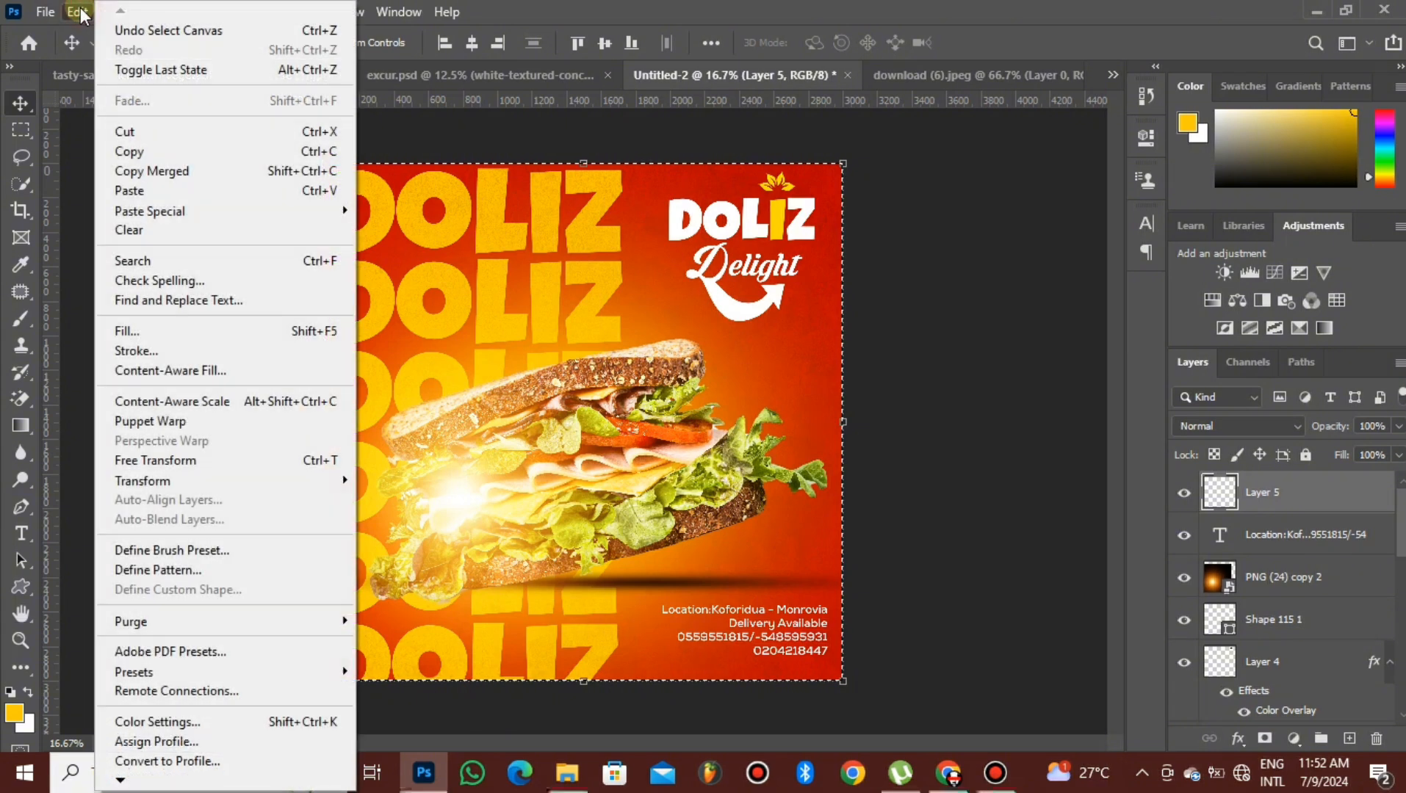
left_click(188, 349)
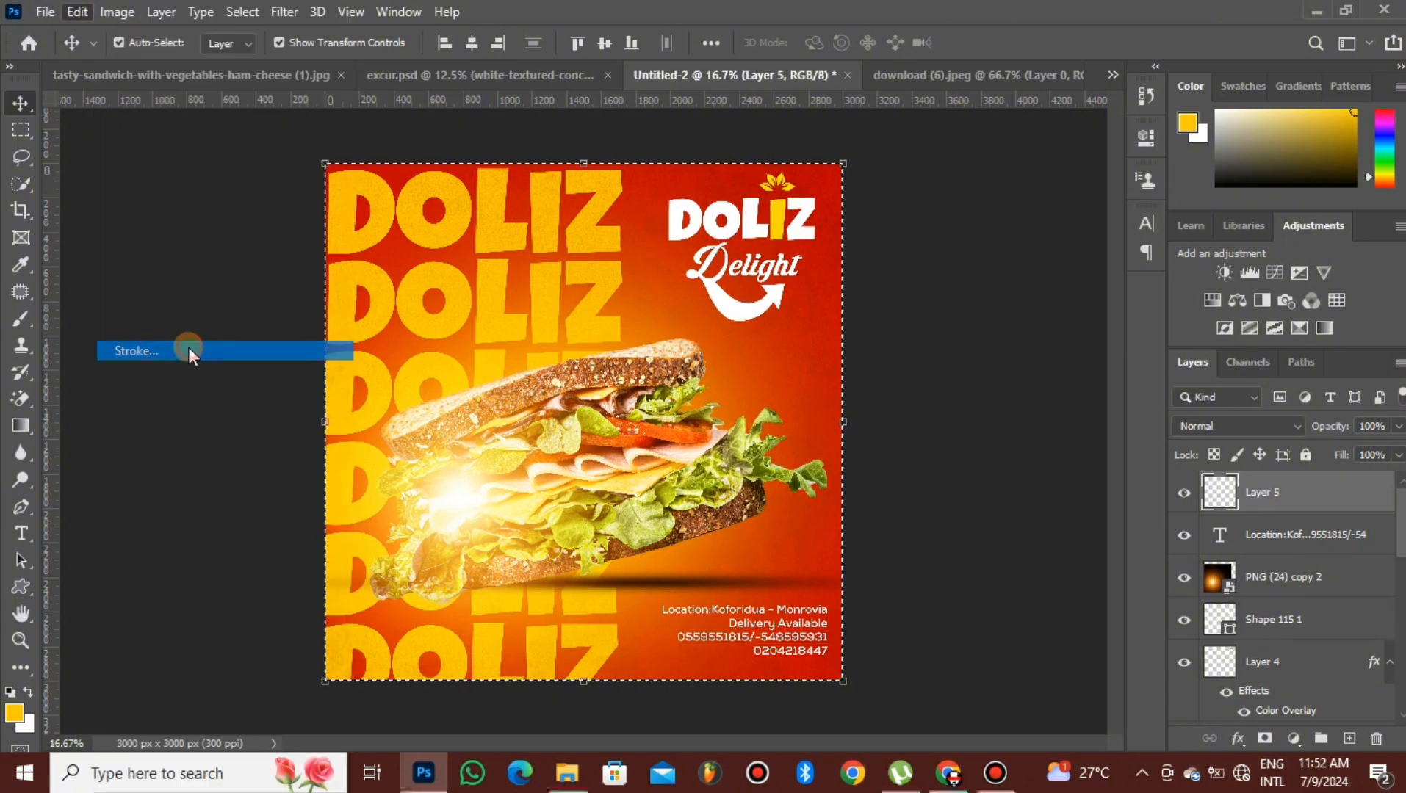
left_click(632, 220)
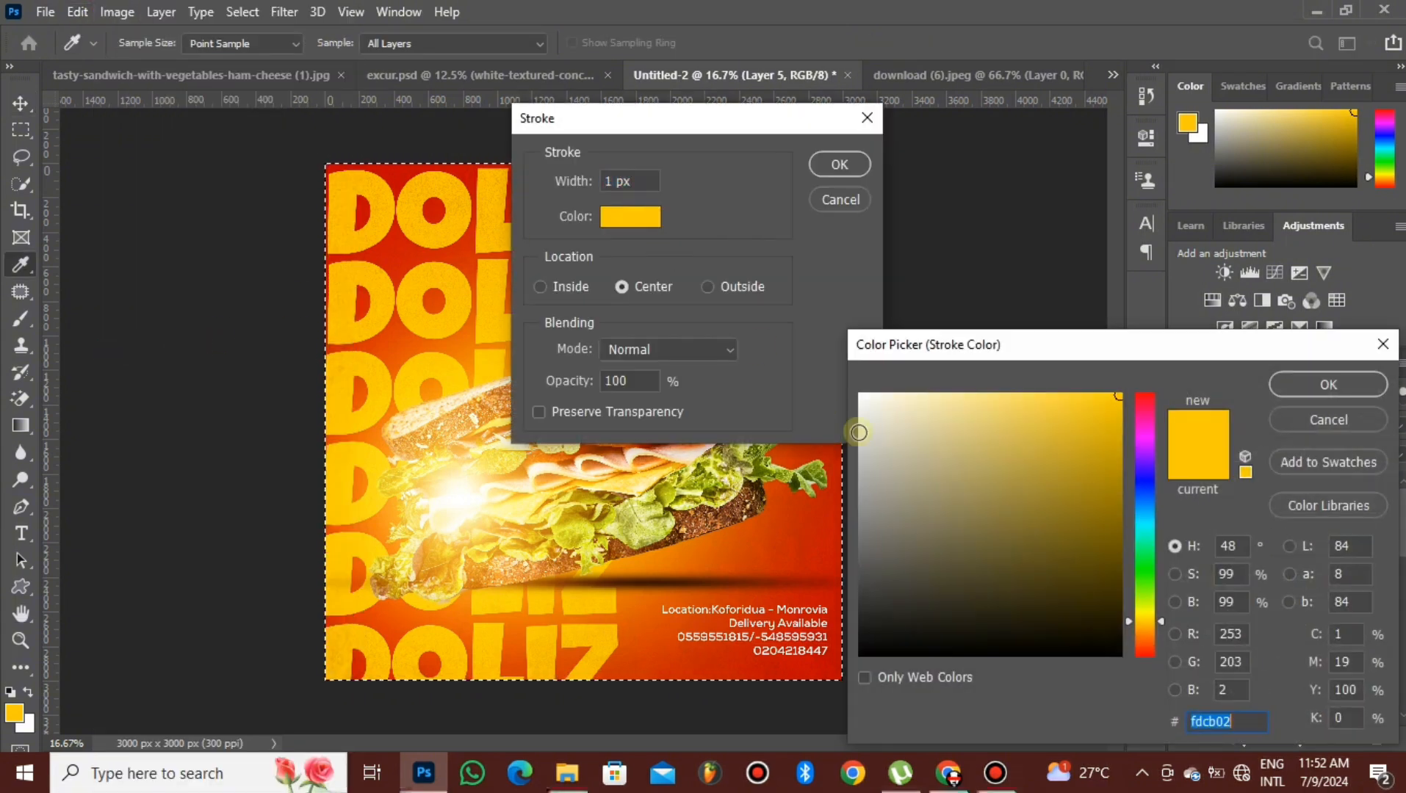
left_click_drag(885, 413, 771, 351)
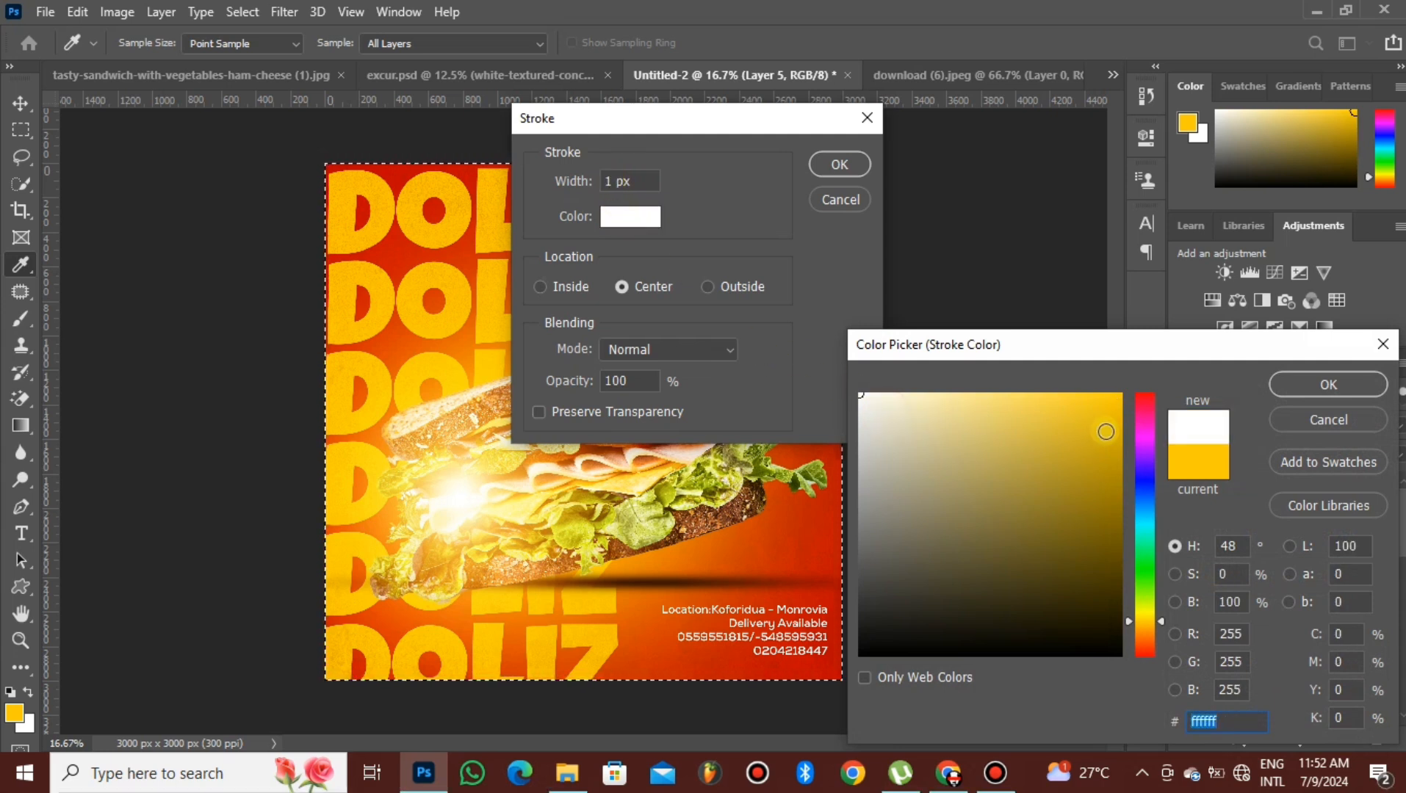
left_click(1340, 388)
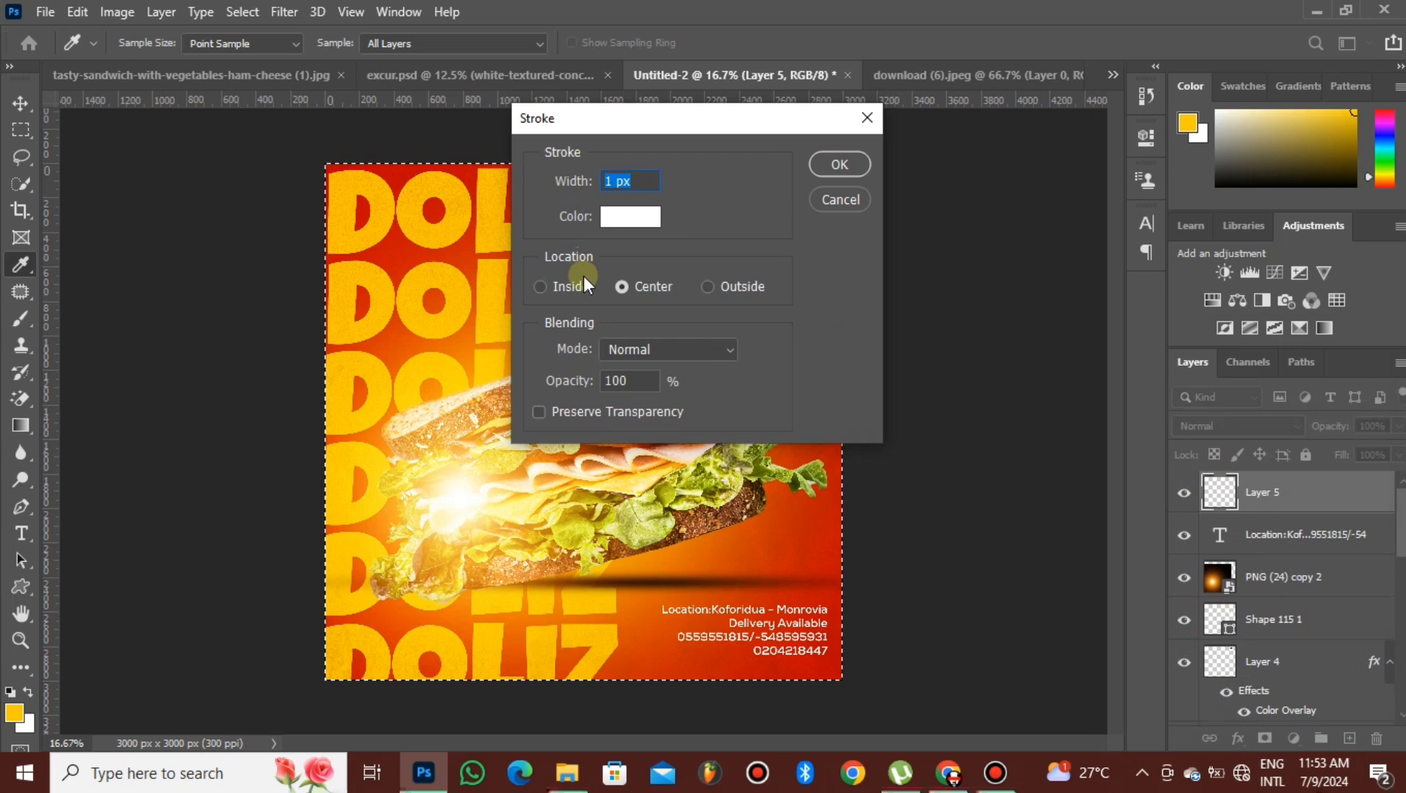
- Set the stroke location to Inside and its width to 20 px, apply the border, and clear the selection
left_click(539, 286)
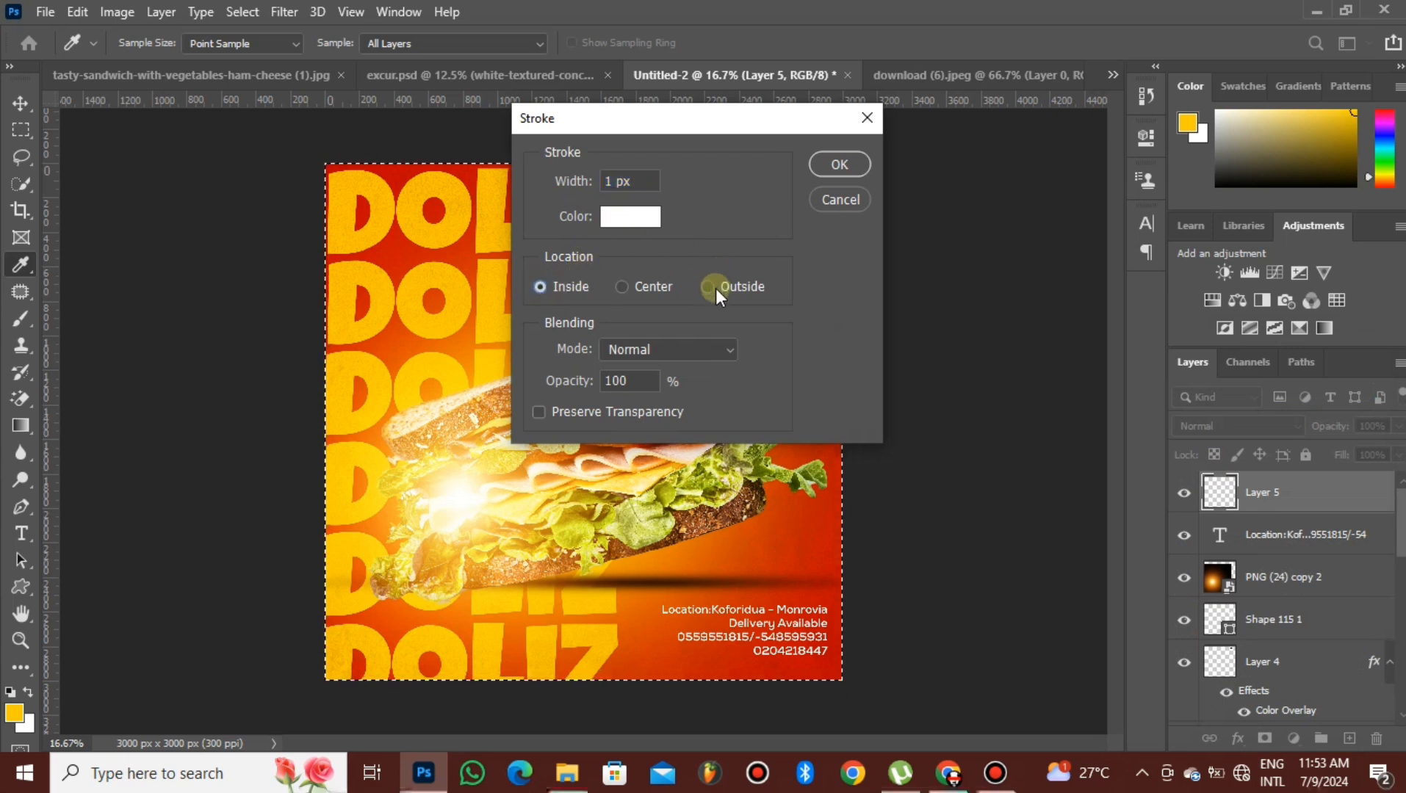
left_click(610, 182)
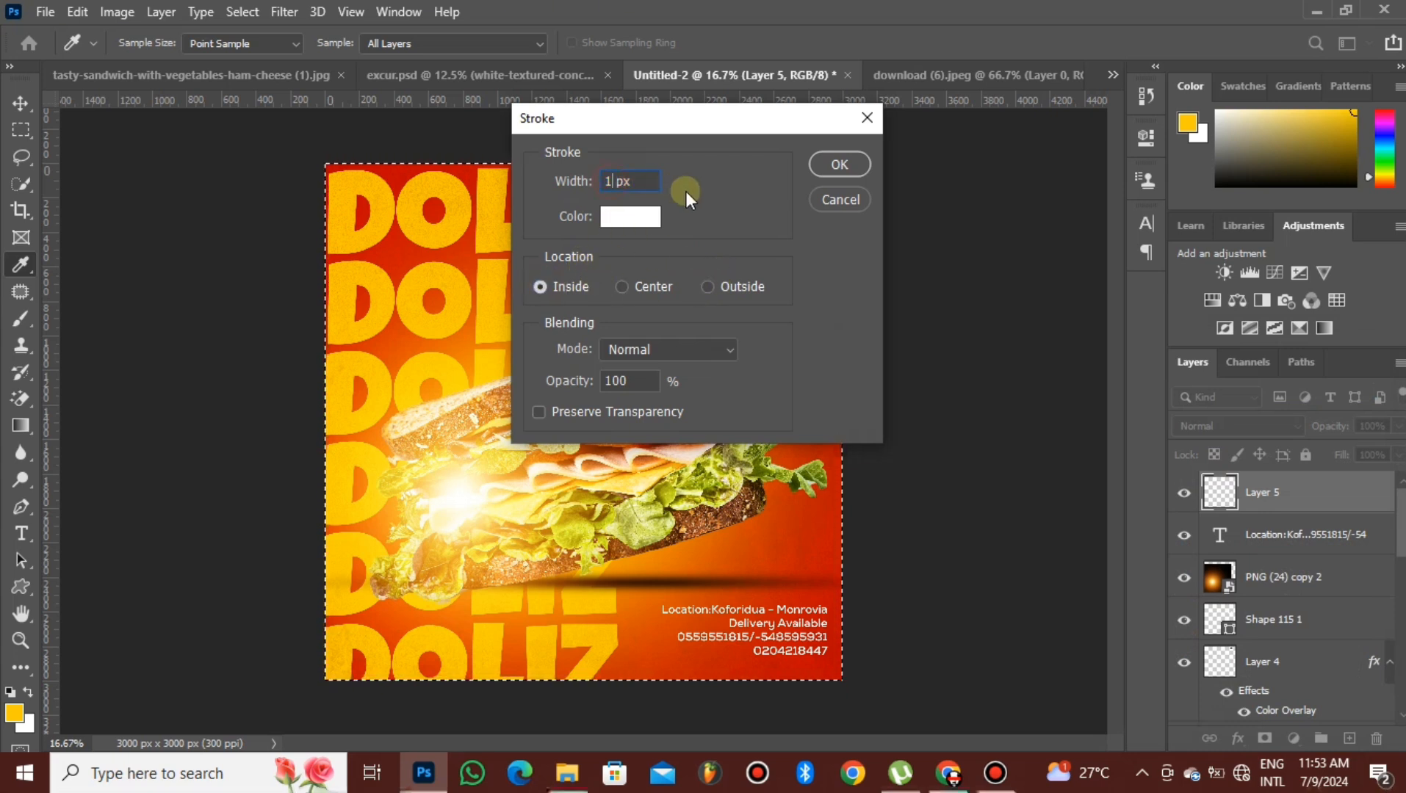
key("BackSpace")
type("20")
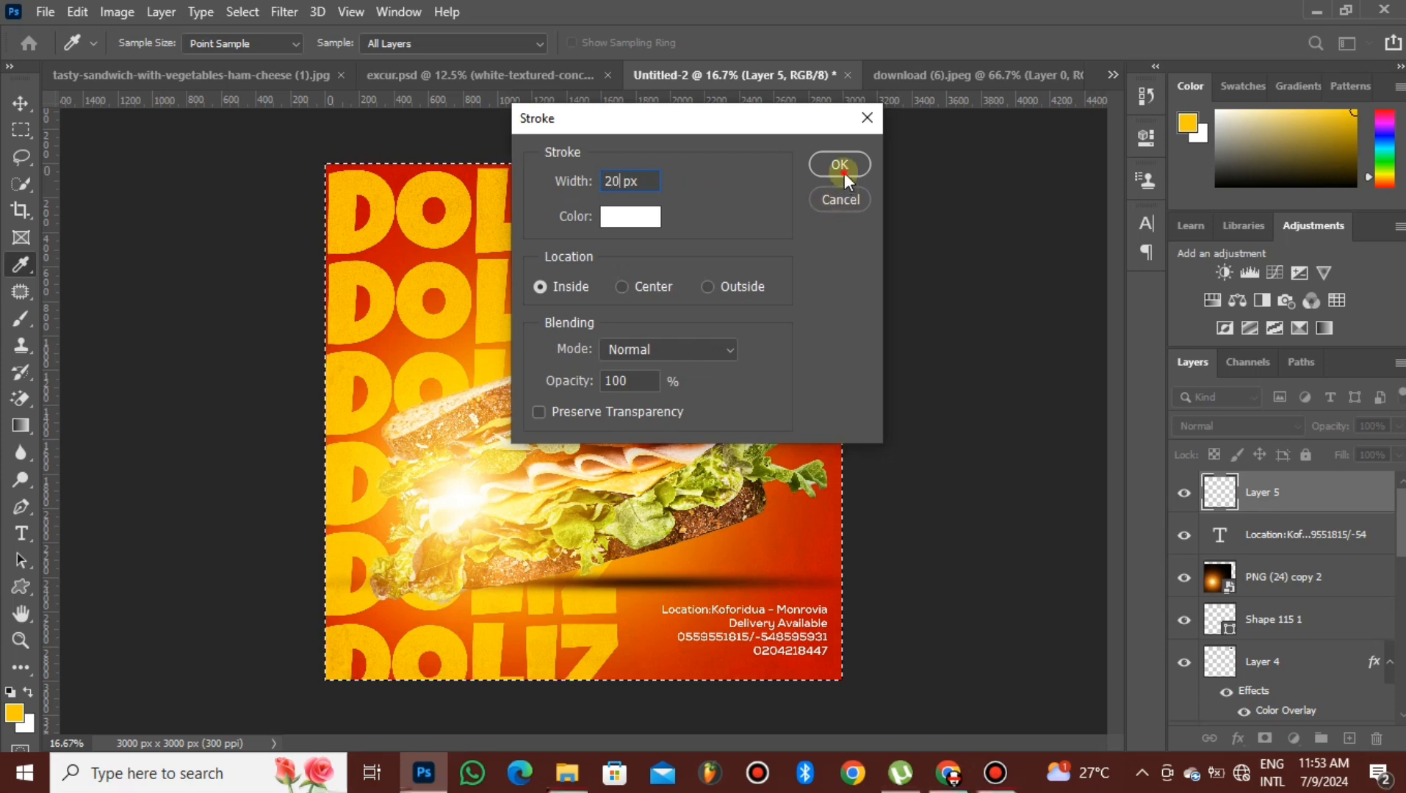
left_click(840, 165)
key("v")
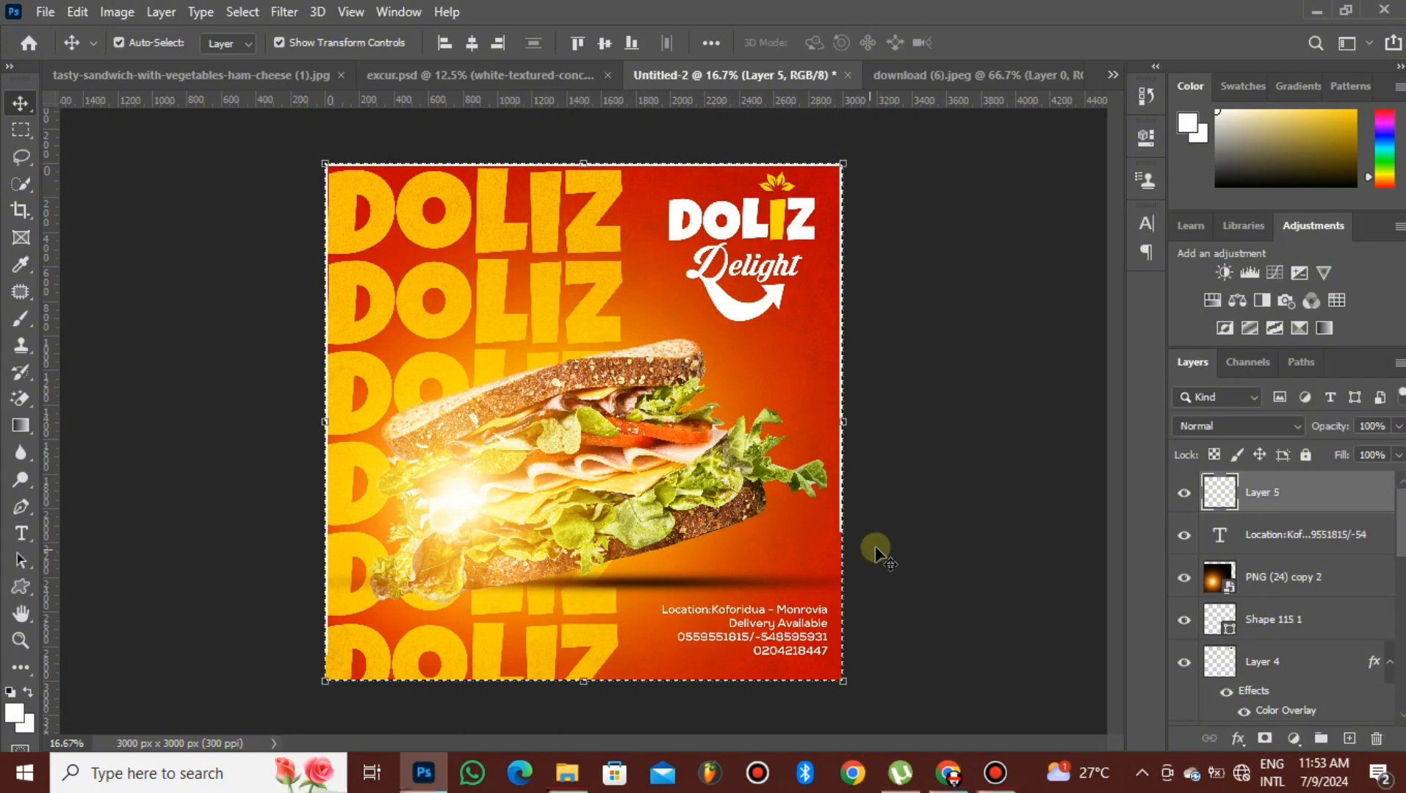
key("ctrl+d")
left_click(992, 347)
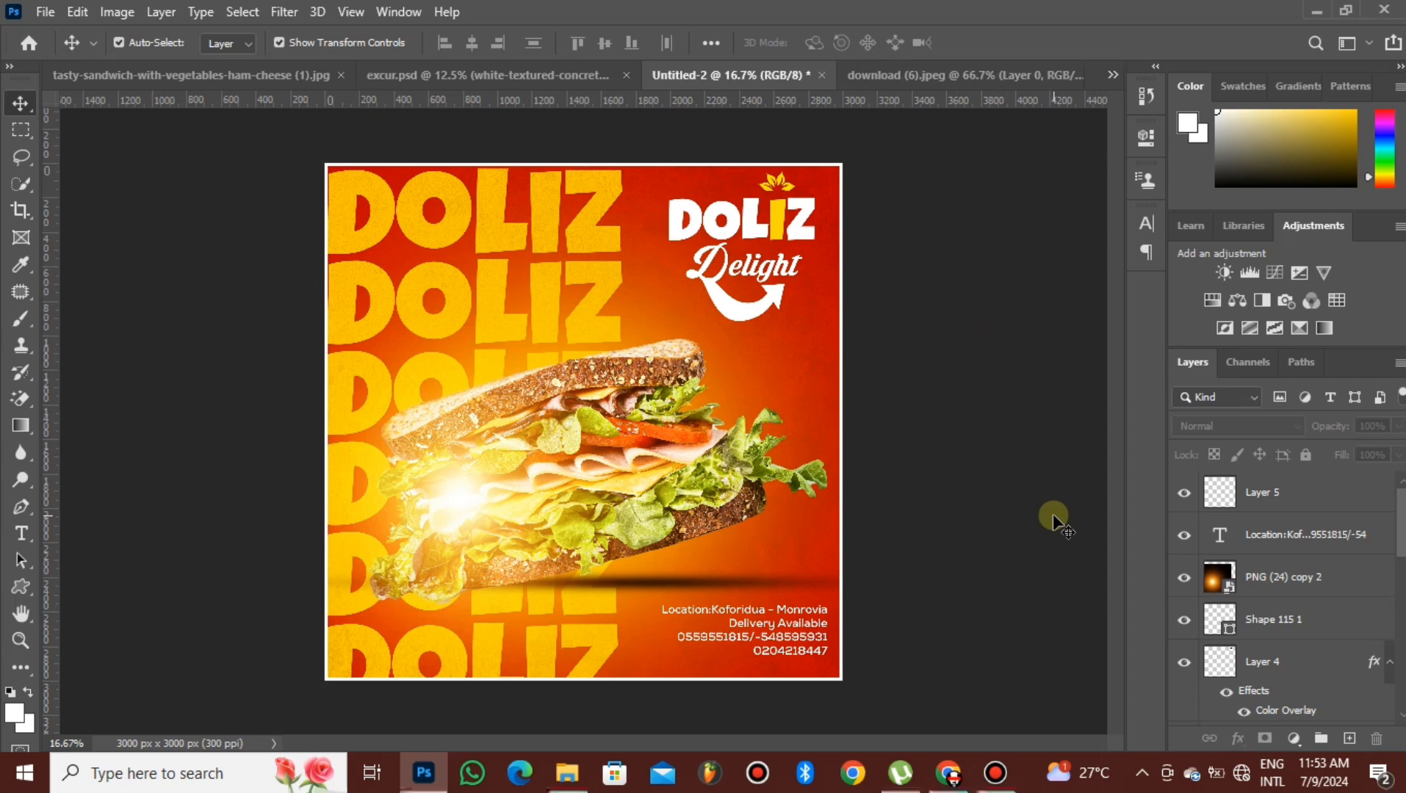